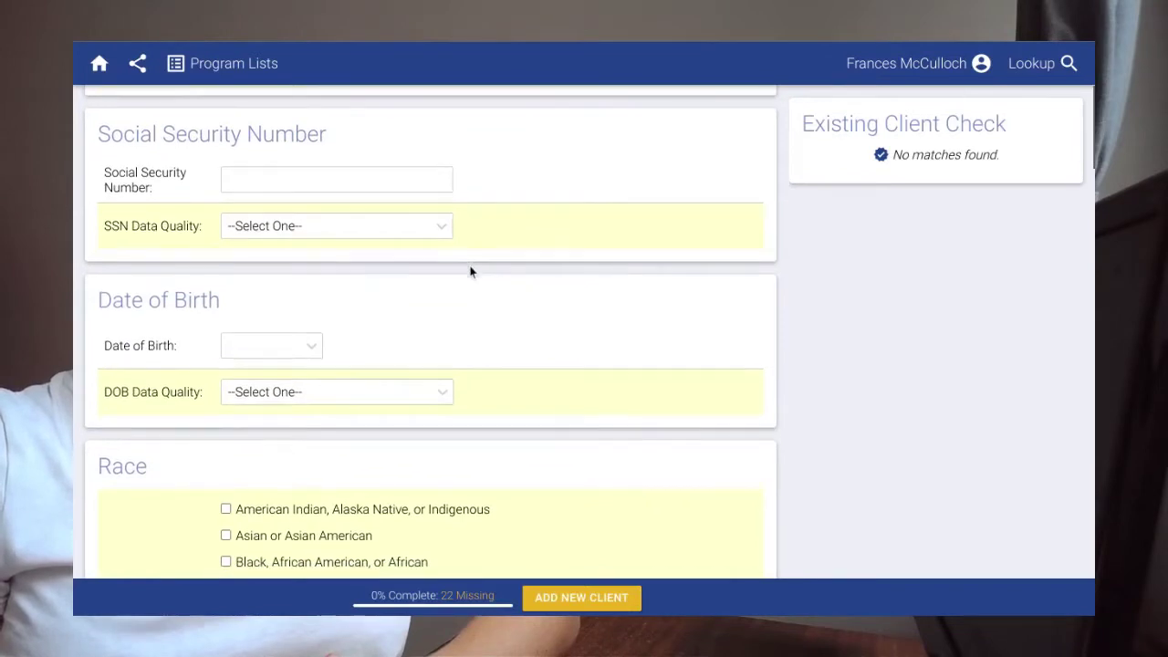
pyautogui.scroll(-6, 466, 269)
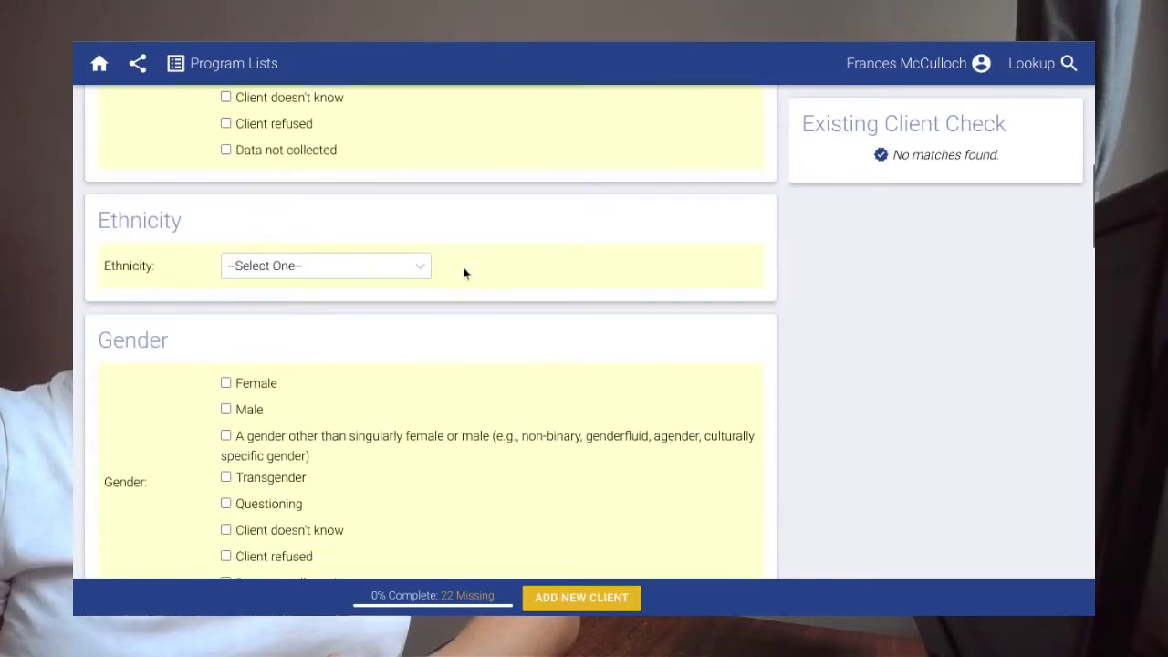
pyautogui.scroll(-1, 459, 263)
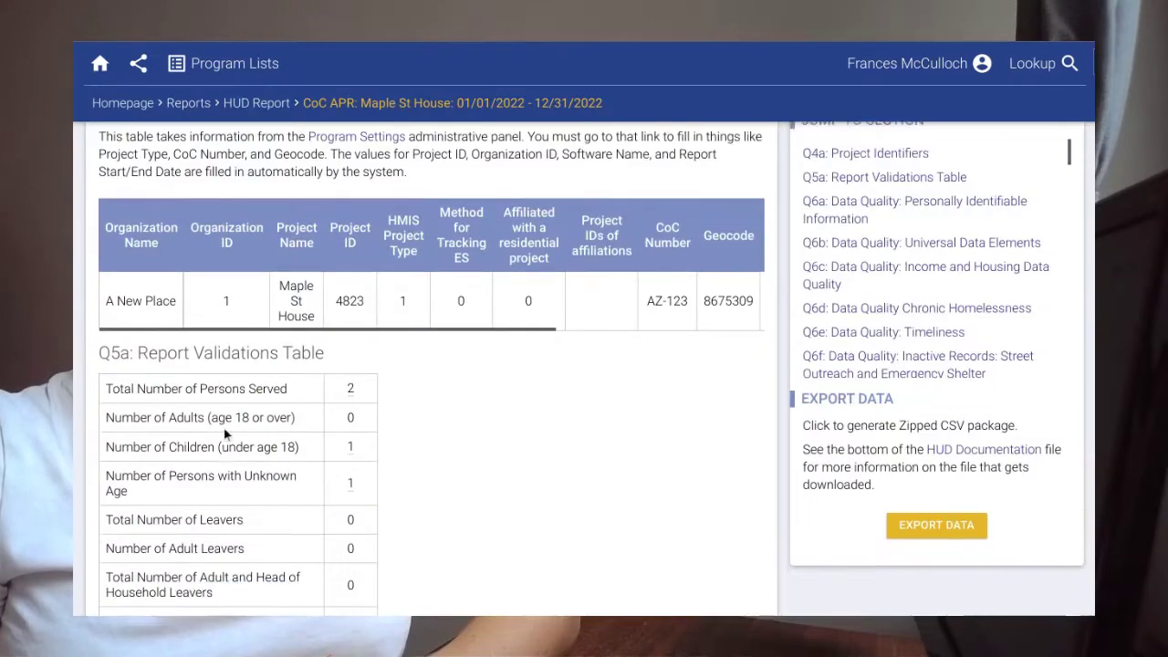
pyautogui.scroll(-1, 226, 434)
pyautogui.scroll(-3, 225, 434)
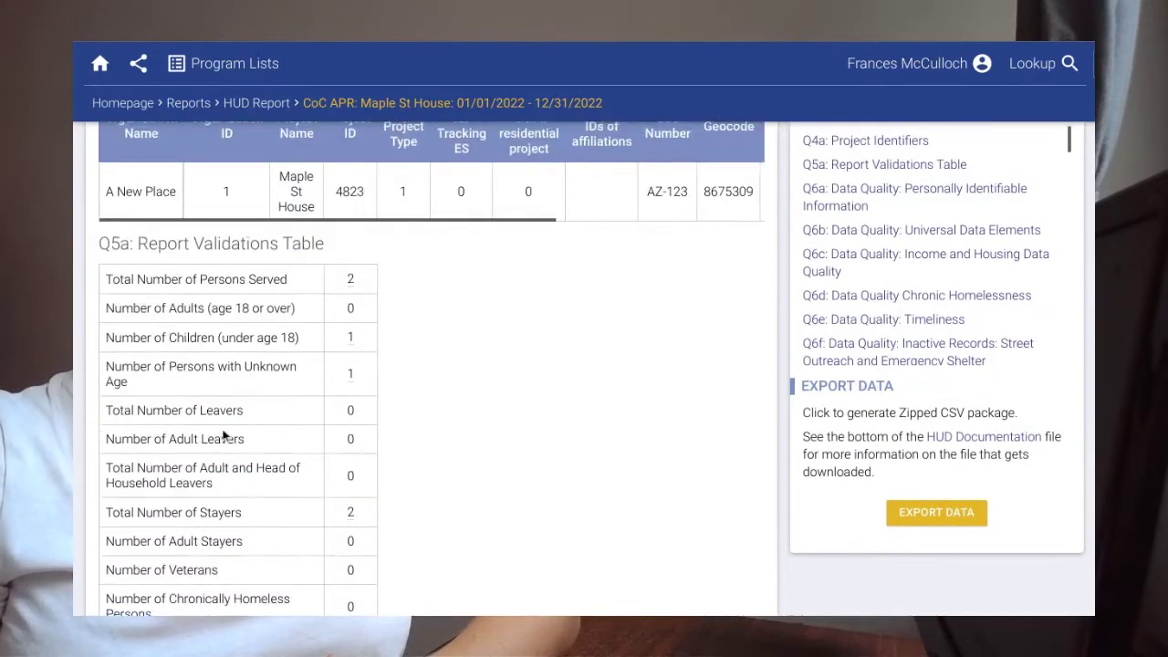
pyautogui.scroll(-5, 225, 441)
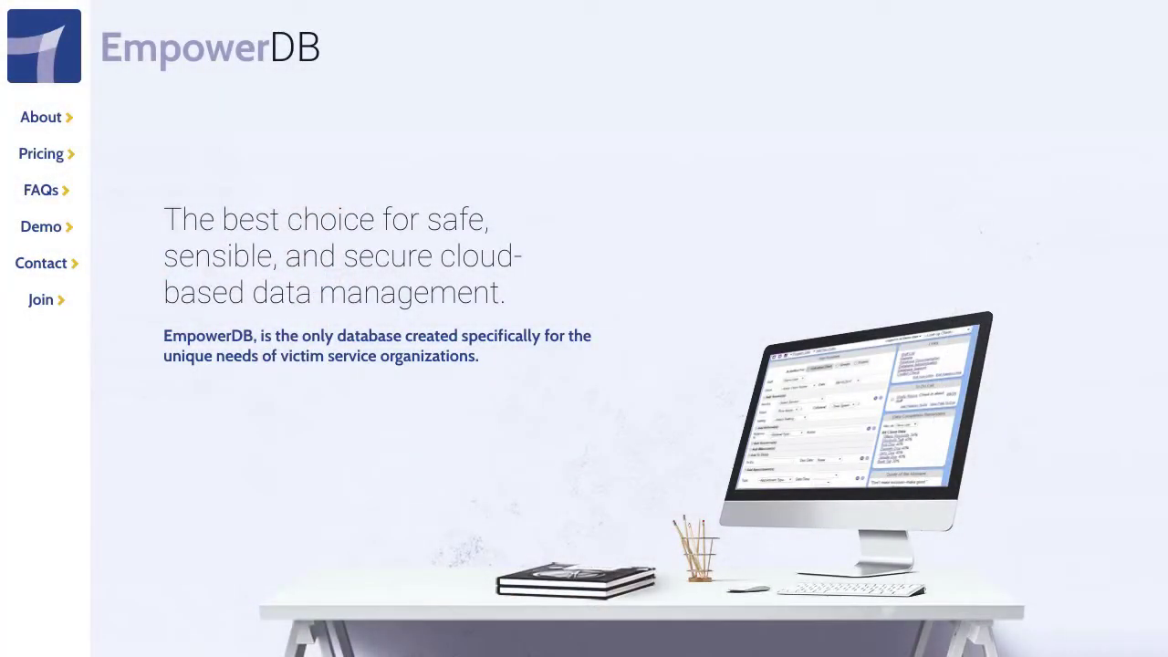
# Step: Start the sign-up for a new EmpowerDB database and select the Single Use: Free plan
pyautogui.click(44, 304)
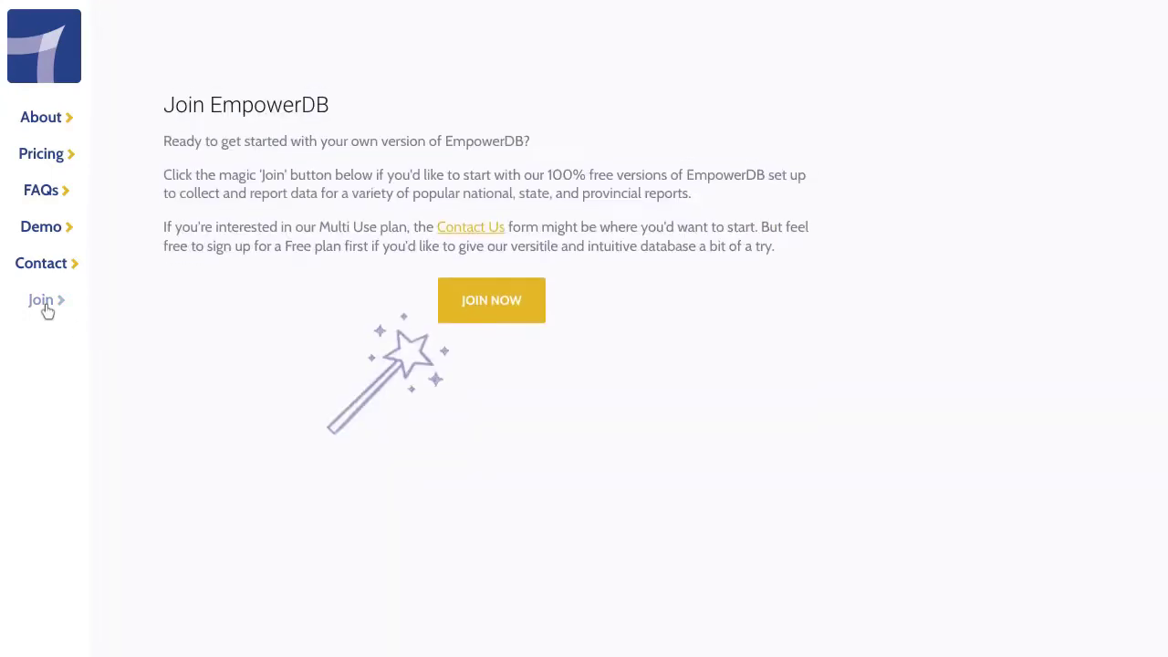
pyautogui.click(491, 310)
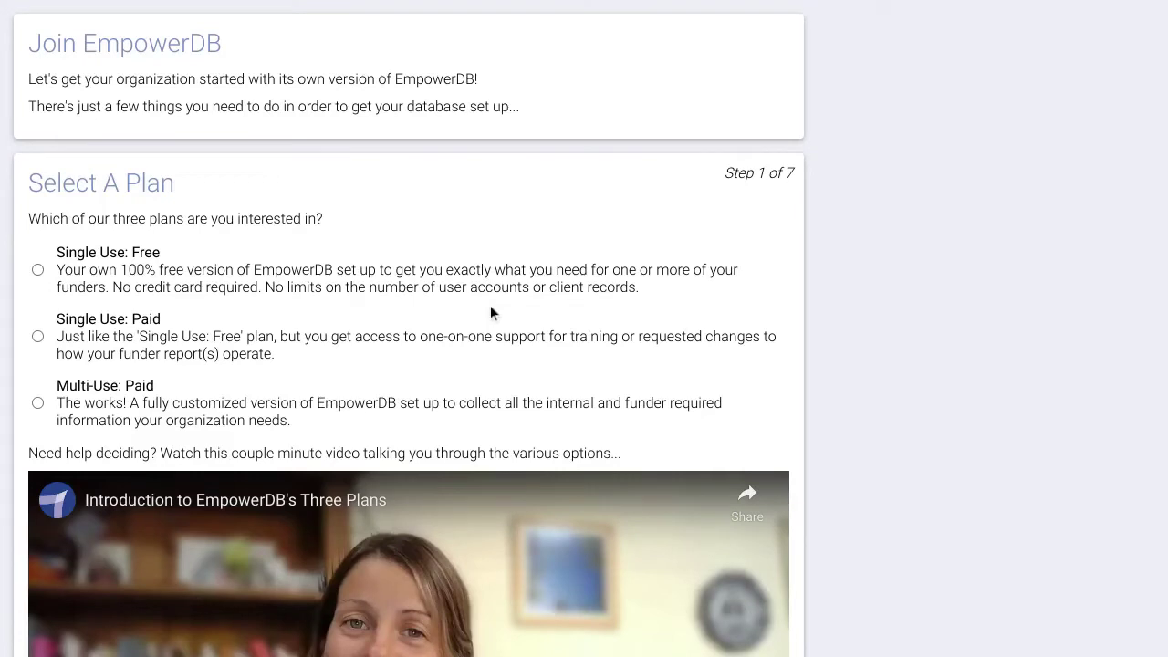
pyautogui.click(125, 276)
pyautogui.scroll(-3, 437, 339)
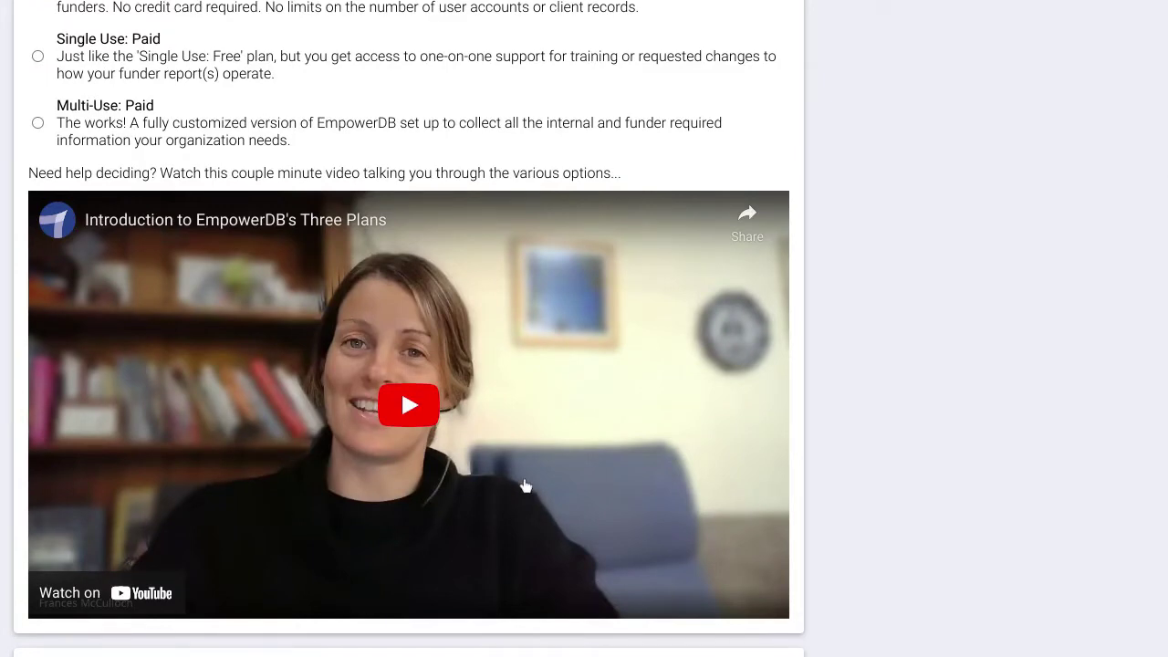
# Step: Choose the HUD HMIS / CoC APR or ESG CAPER Report template for the database
pyautogui.scroll(-3, 526, 485)
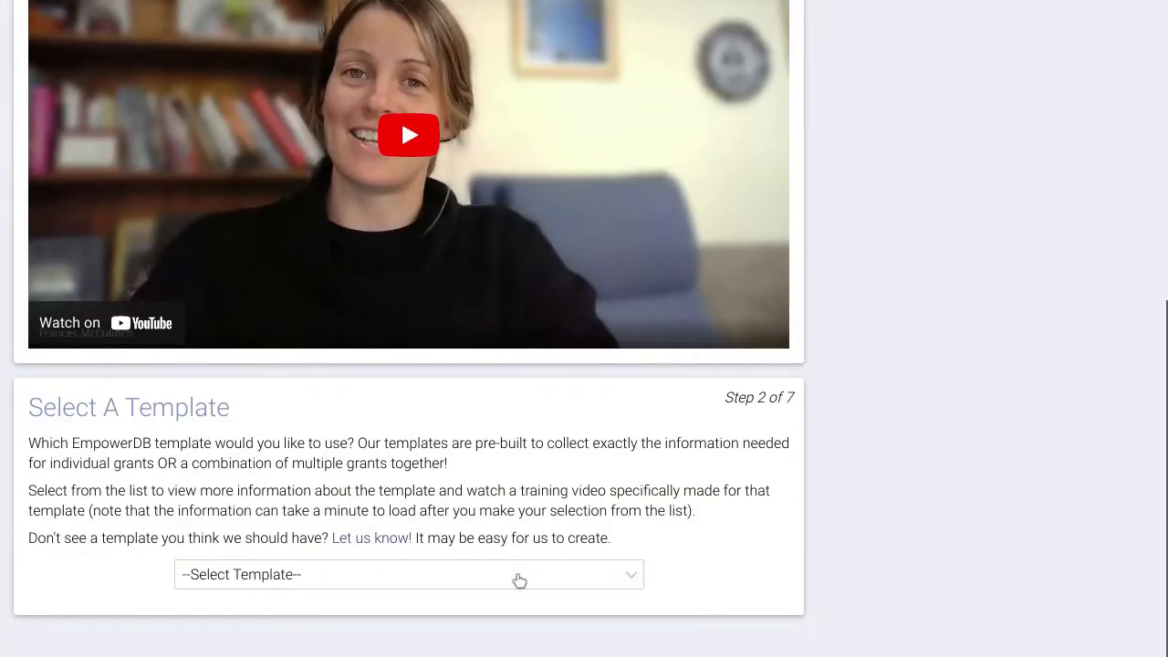
pyautogui.click(519, 575)
pyautogui.scroll(-1, 521, 538)
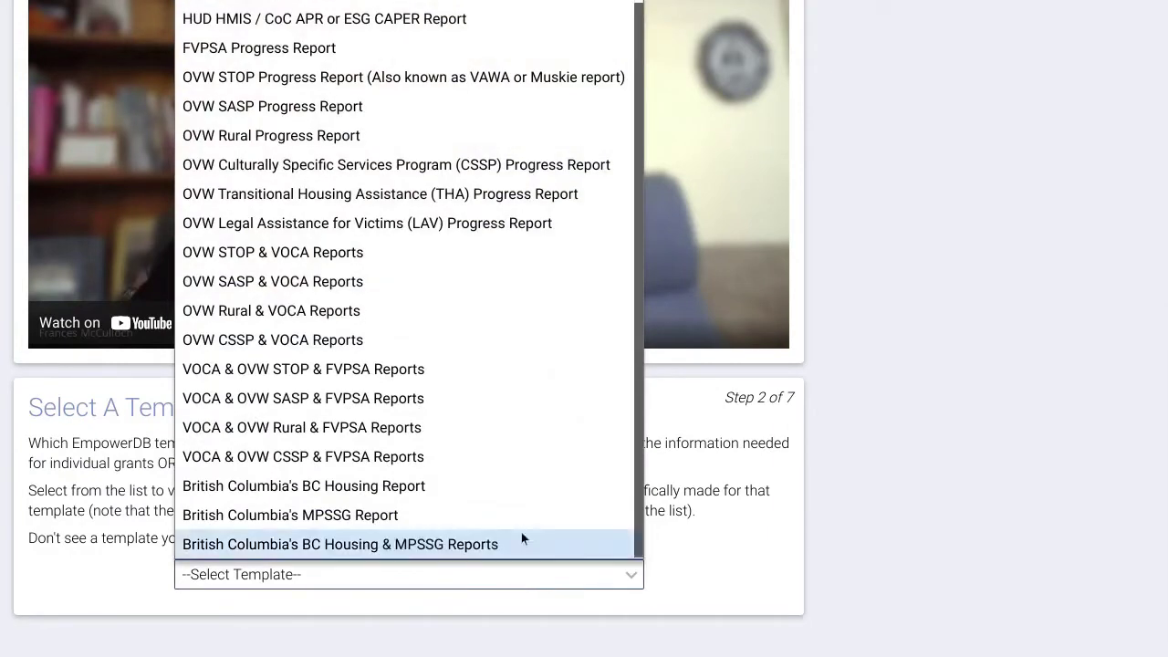
pyautogui.click(439, 26)
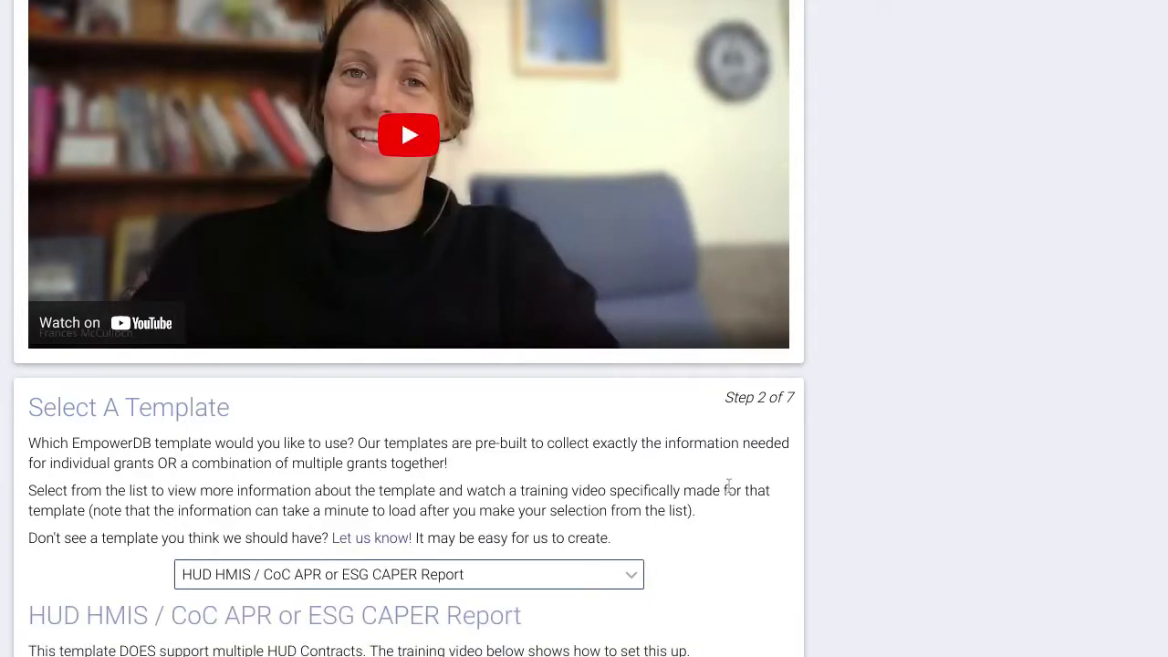
# Step: Enter A New Place as the organization name and set the organization's country and time zone
pyautogui.scroll(-1, 728, 486)
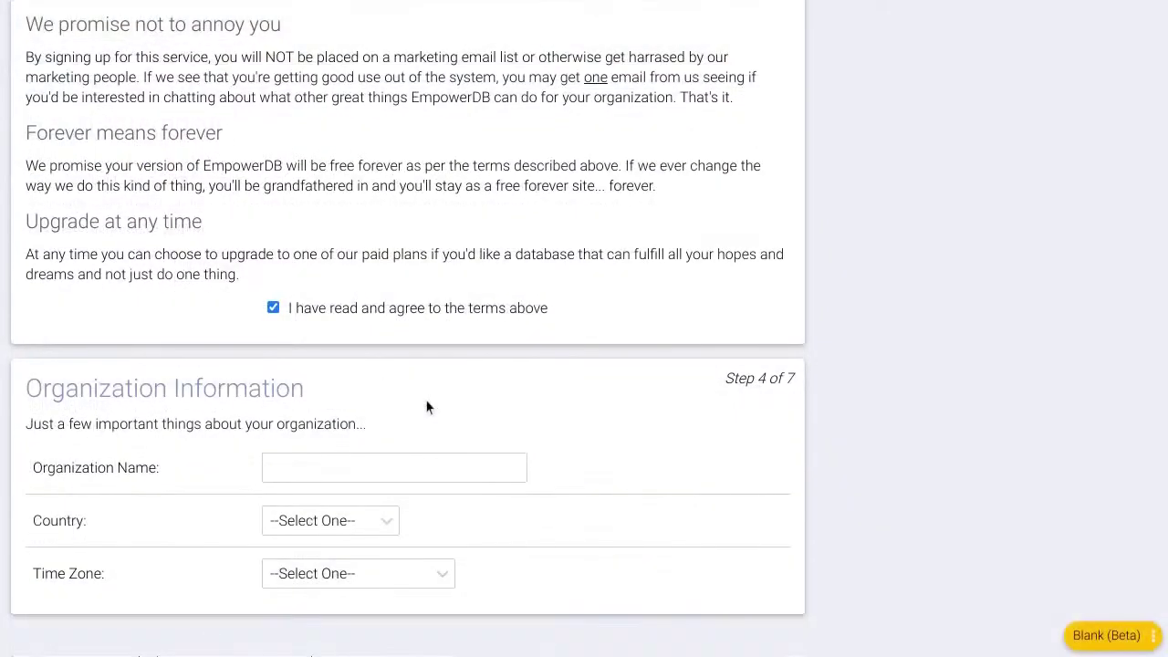
pyautogui.click(426, 472)
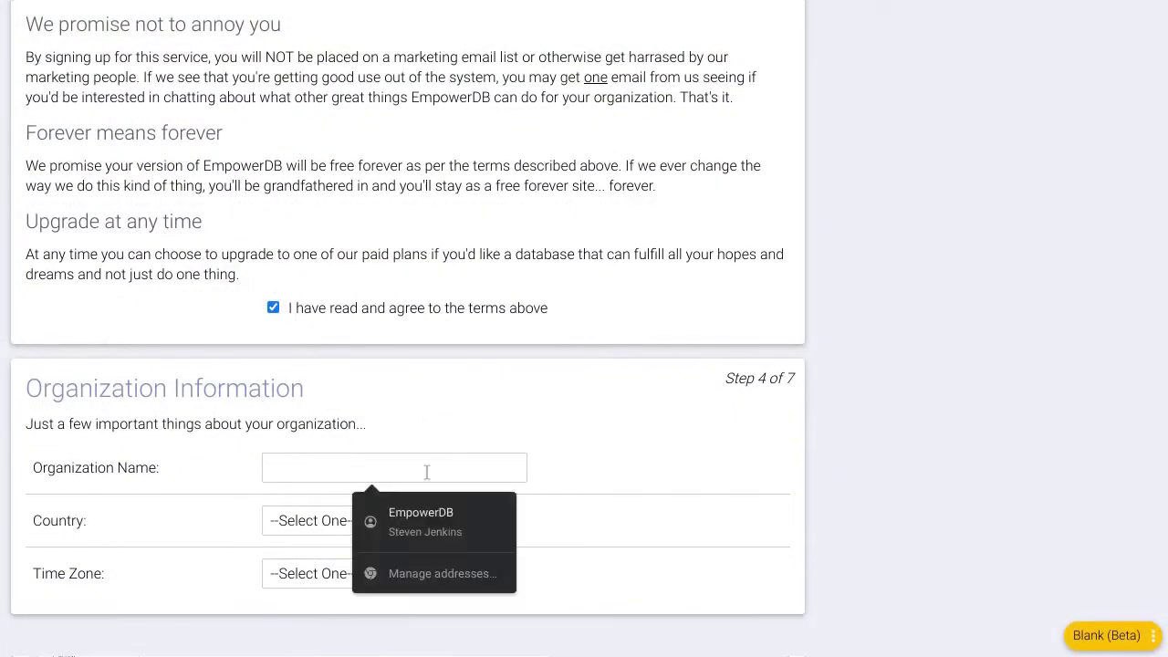
pyautogui.write('A N')
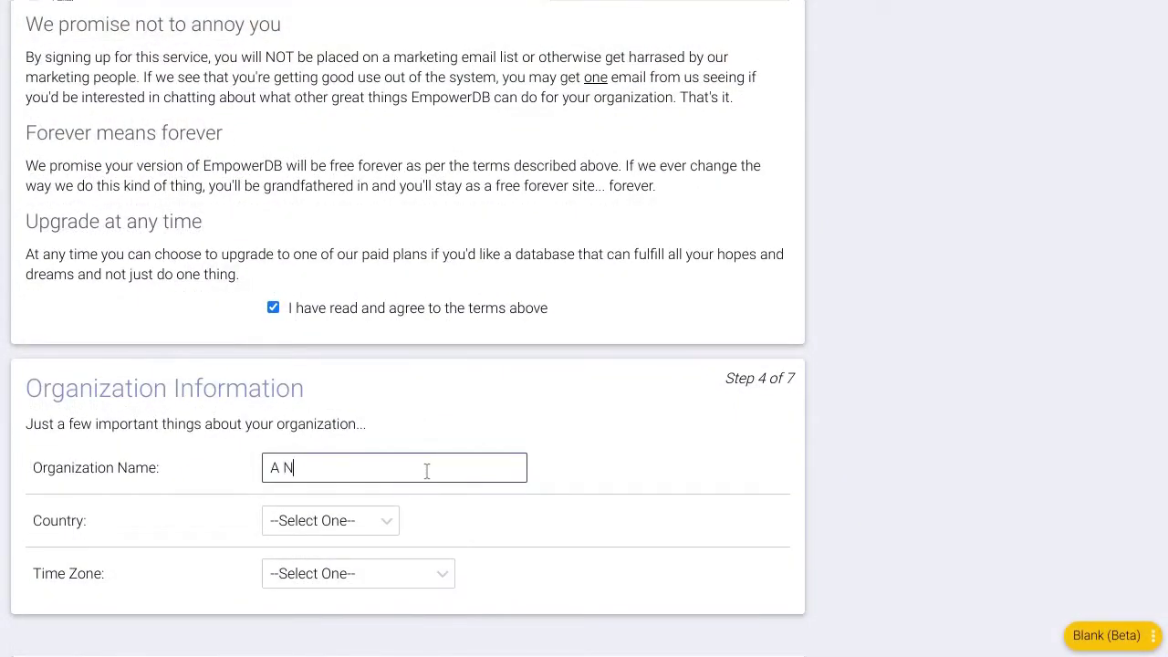
pyautogui.write('ew Place')
pyautogui.press('Tab')
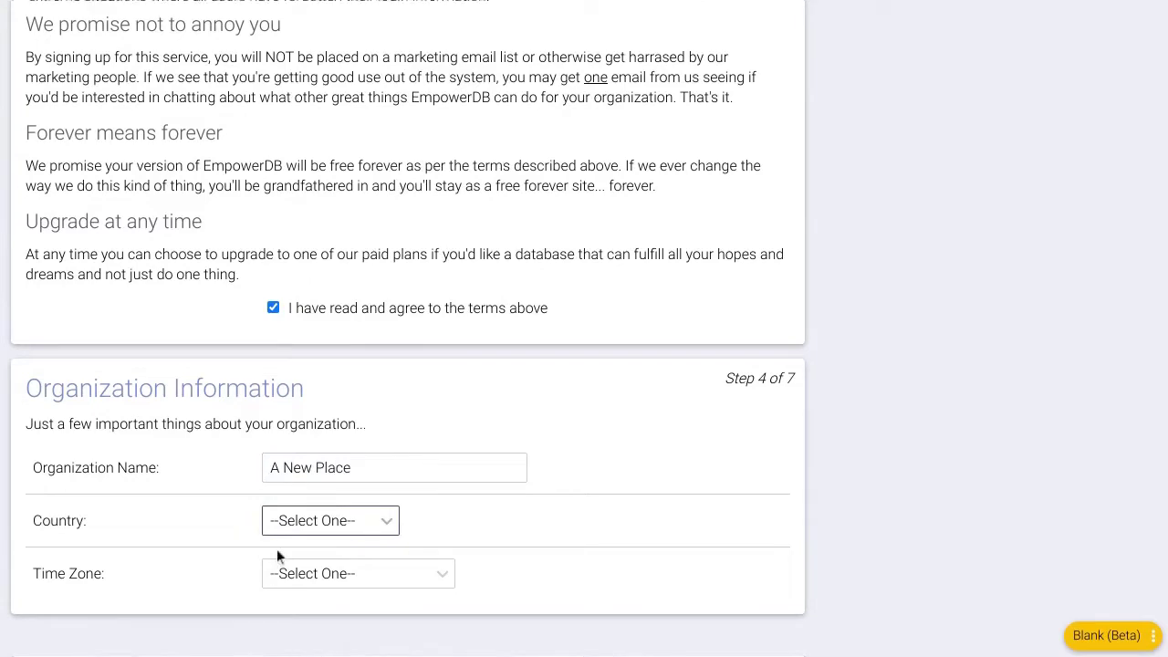
pyautogui.click(287, 521)
pyautogui.click(302, 578)
pyautogui.click(306, 582)
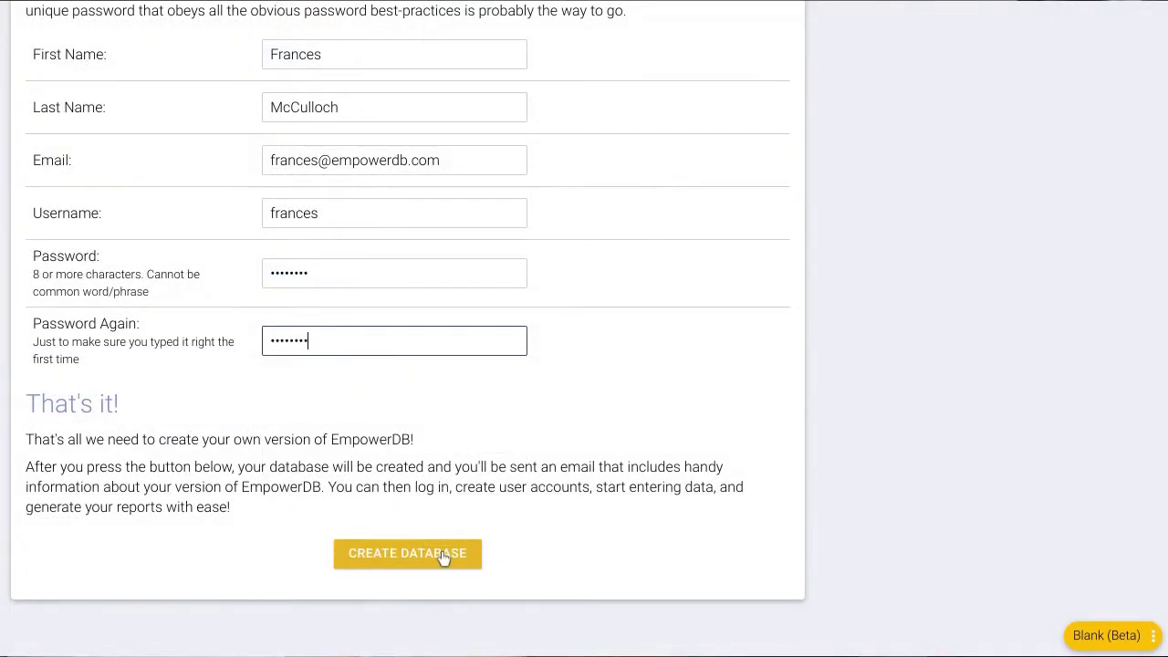
# Step: Create the database and verify the account through the verification link in the sign-up e-mail
pyautogui.click(443, 559)
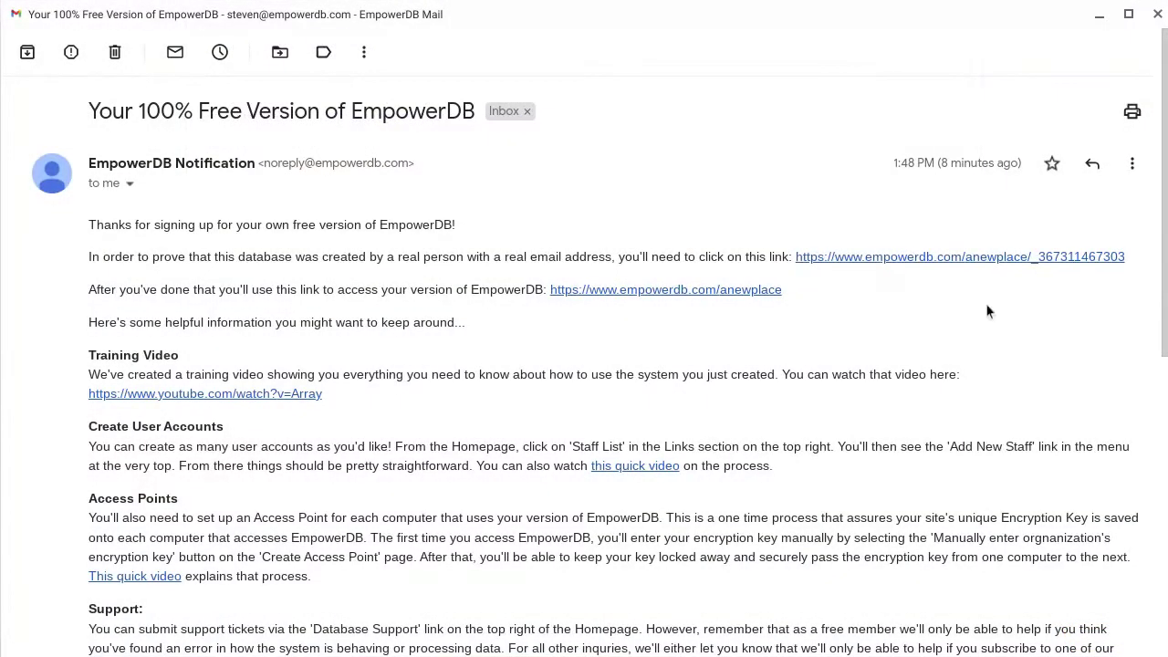
pyautogui.click(976, 260)
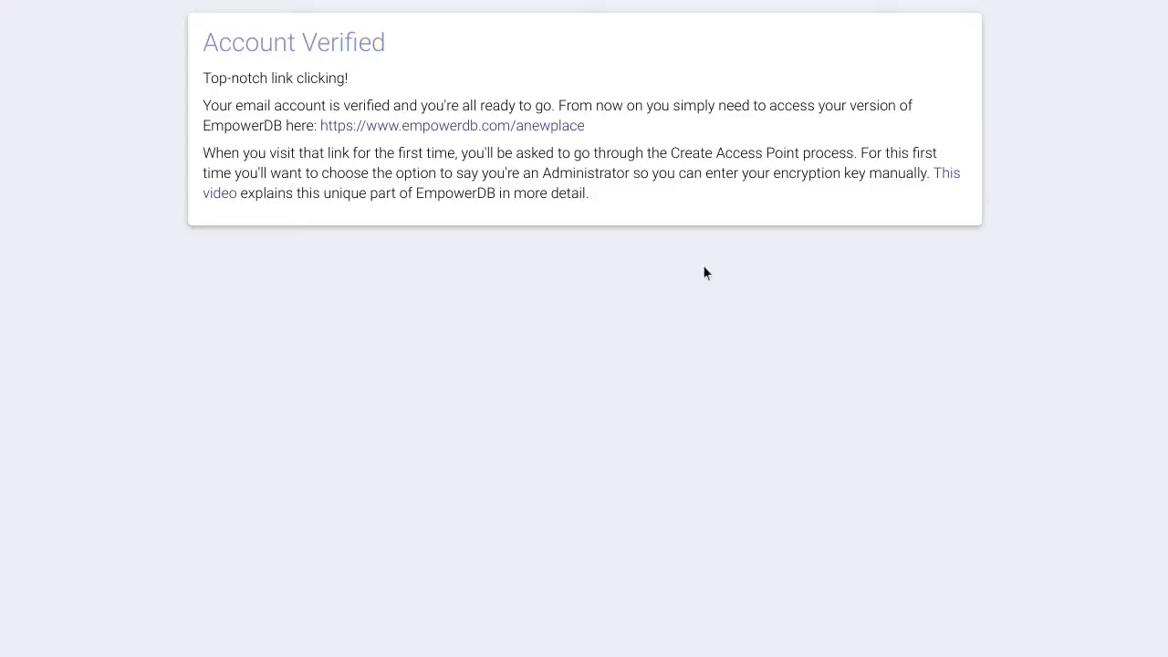
# Step: Open the A New Place database and choose to create its access point by manually entering the organization's encryption key
pyautogui.click(536, 127)
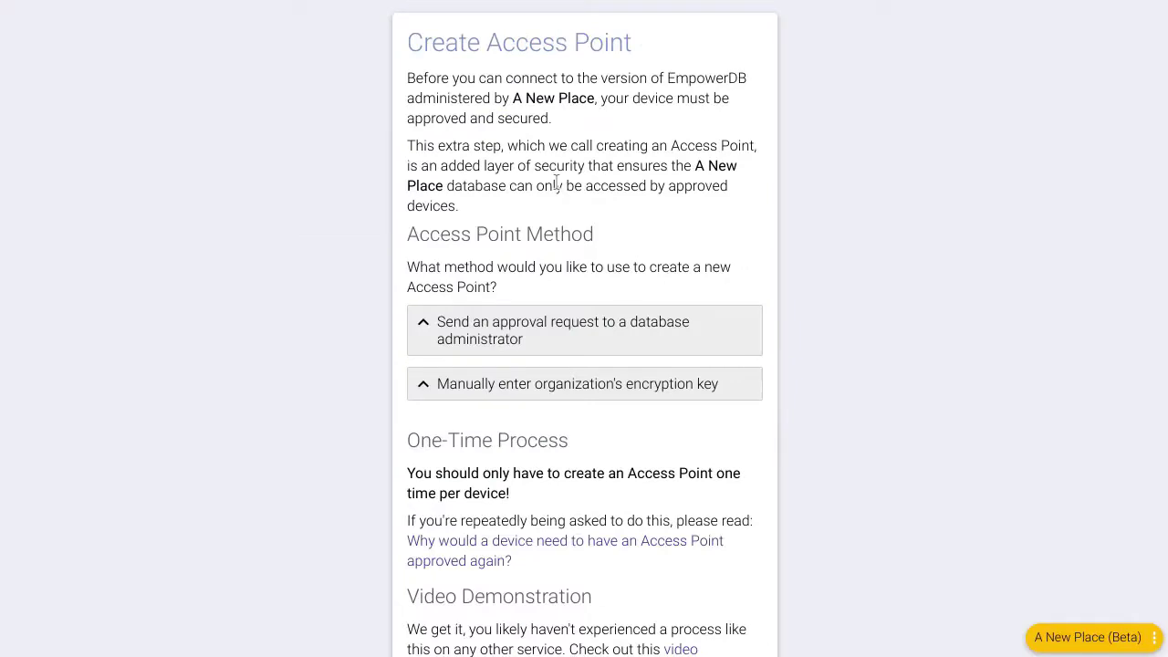
pyautogui.click(581, 392)
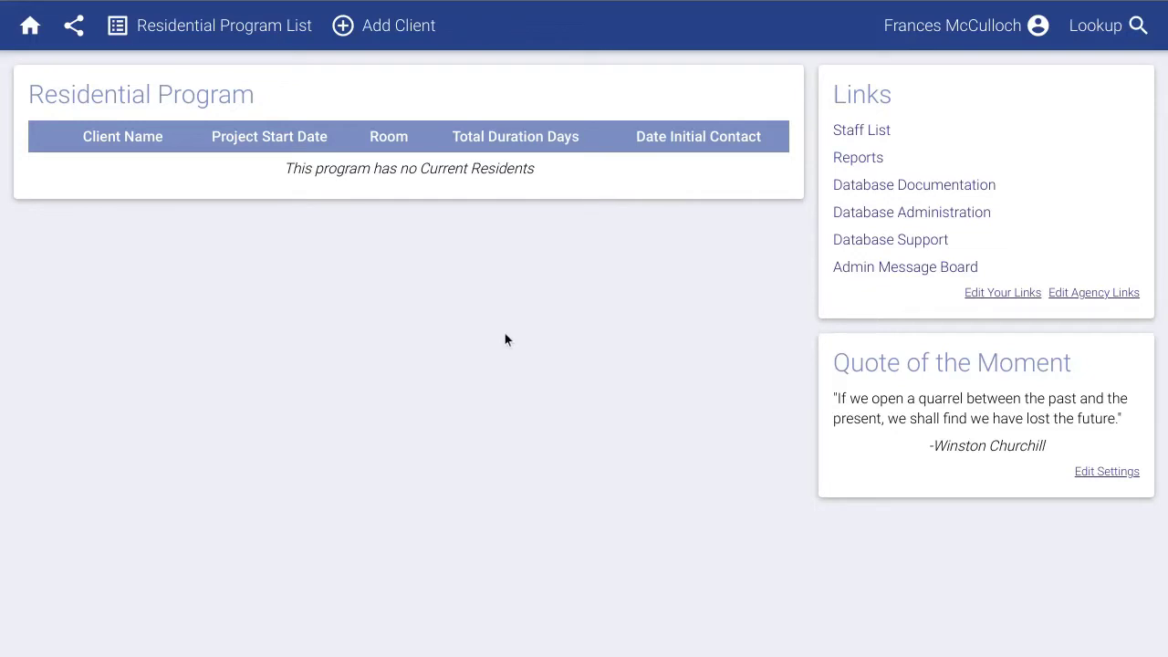
# Step: Add a new staff member from the staff list with name, e-mail, username, password and the Standard User permission level
pyautogui.click(870, 137)
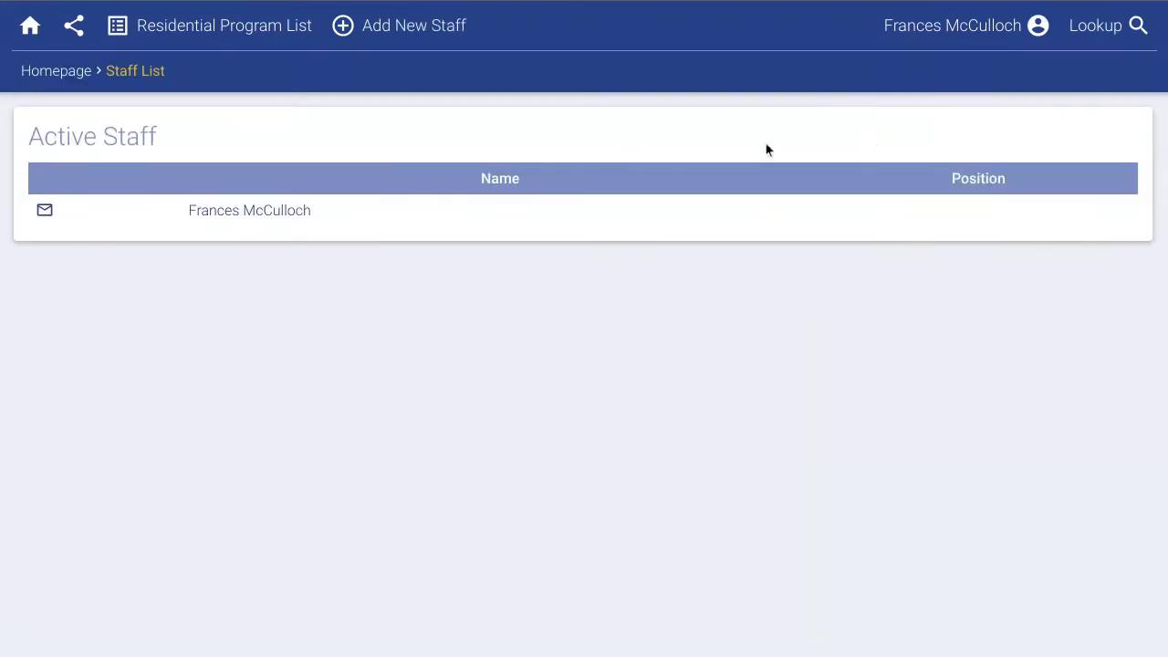
pyautogui.click(429, 35)
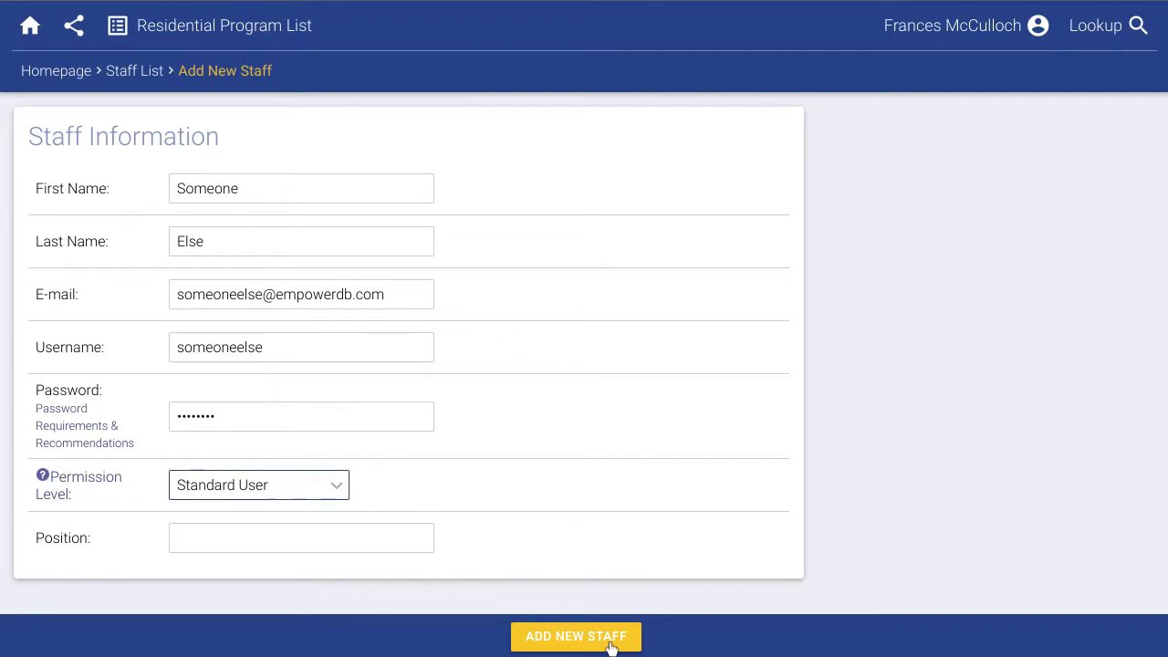
pyautogui.click(609, 644)
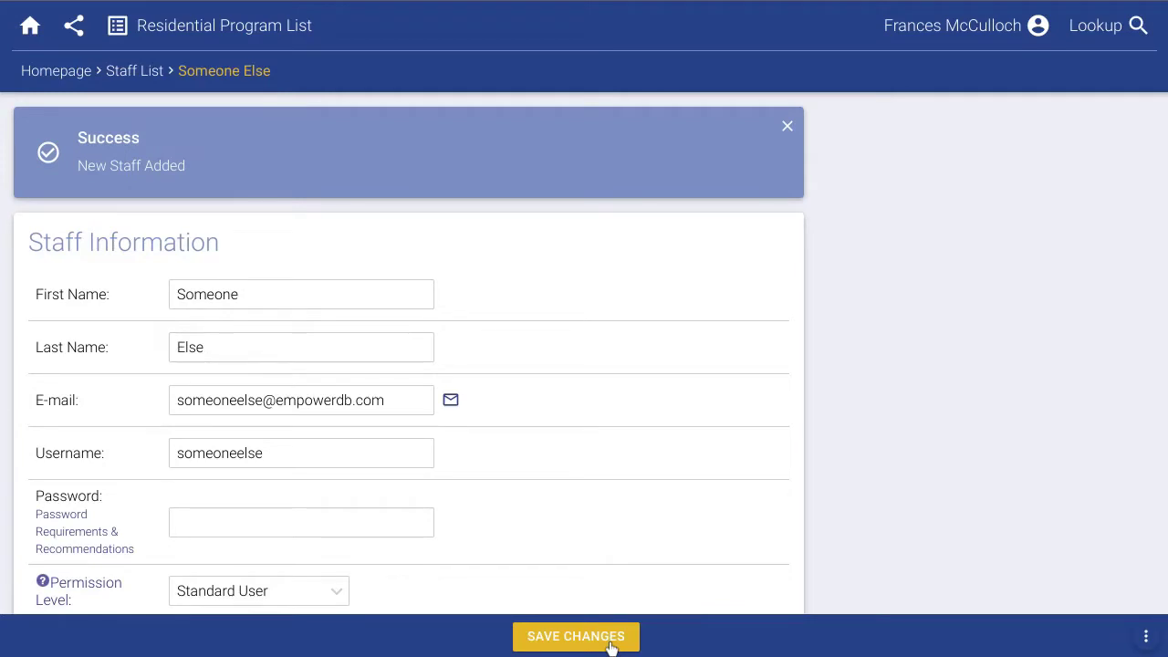
# Step: Change the name of Residential Program to Maple St House in the database administration's program settings
pyautogui.click(47, 75)
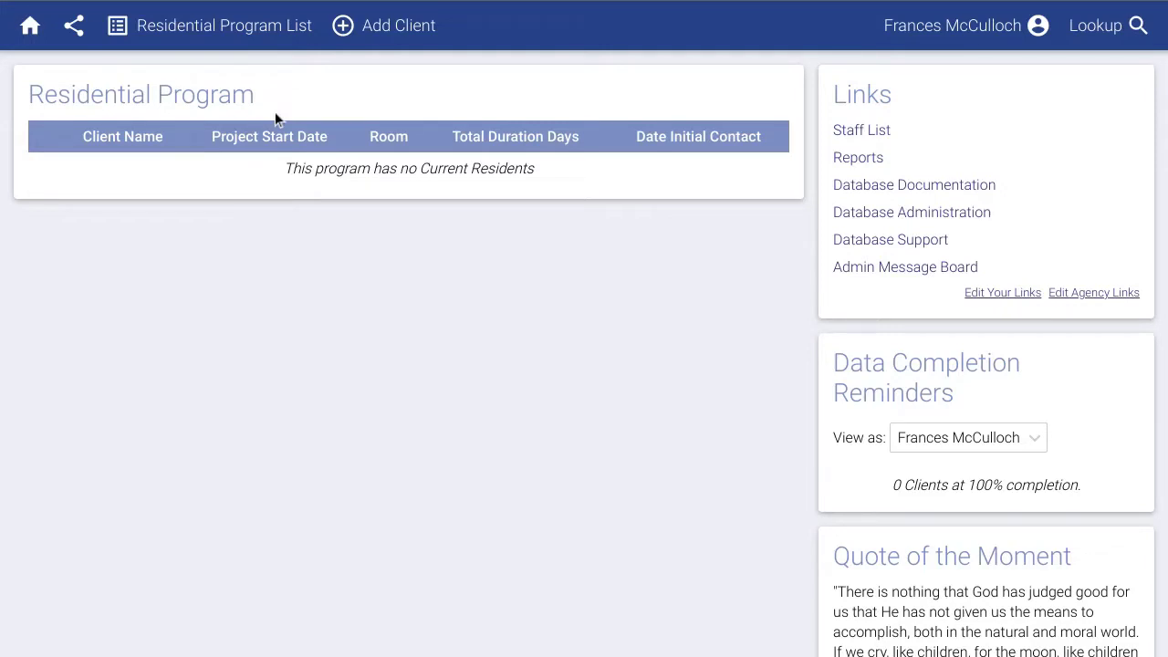
pyautogui.click(915, 219)
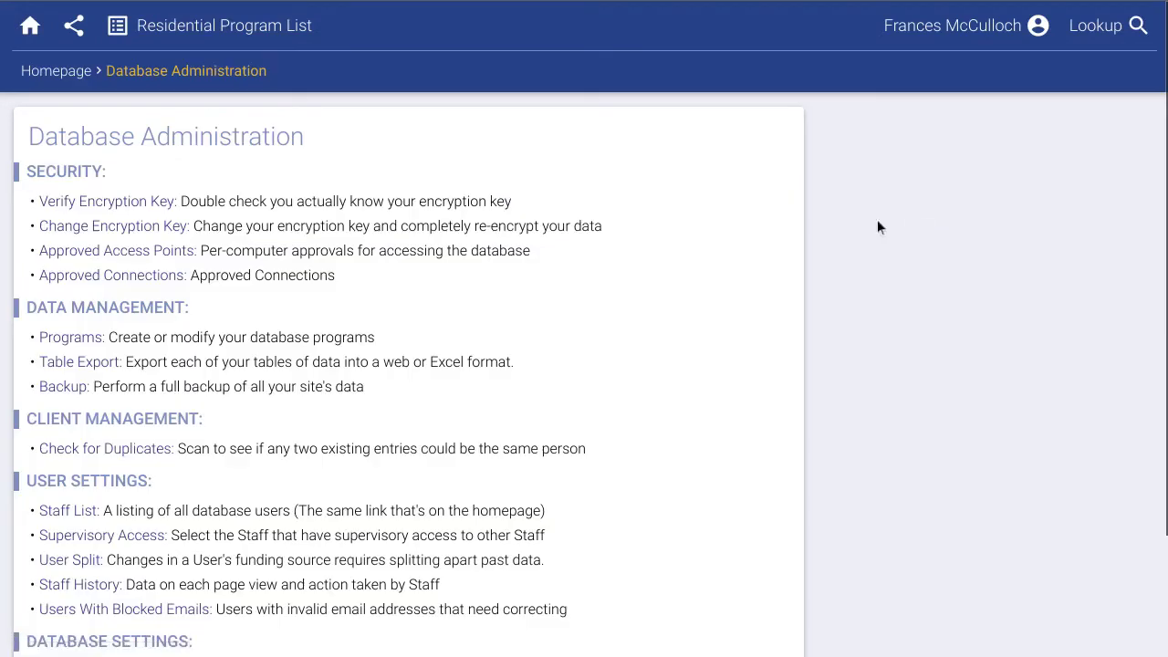
pyautogui.click(96, 343)
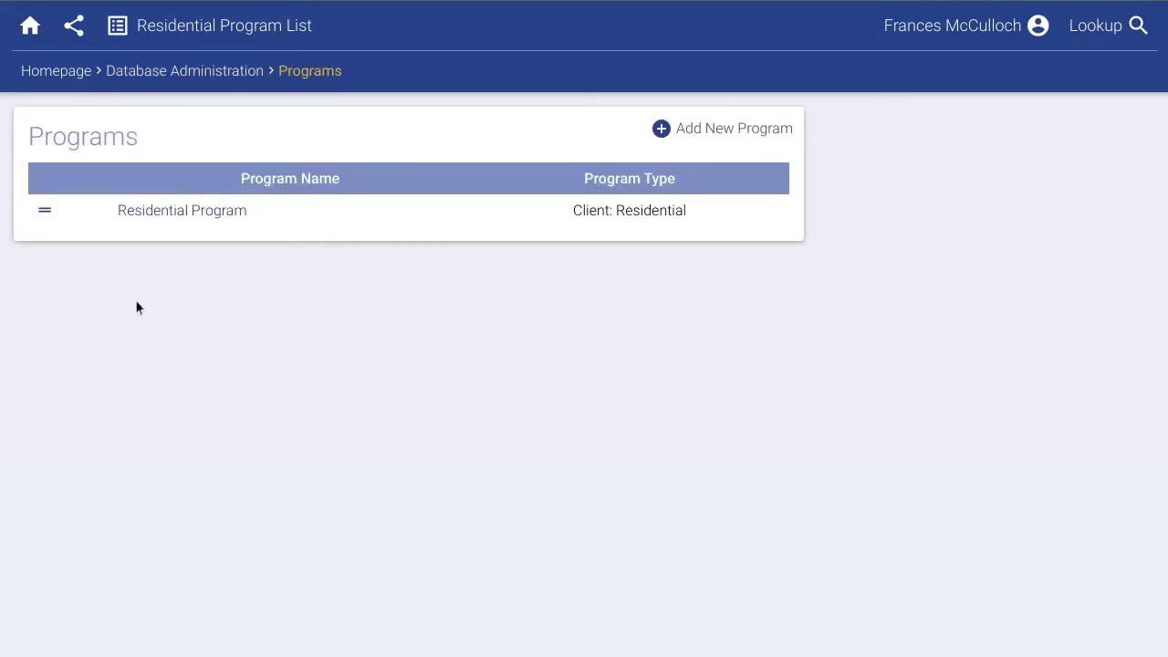
pyautogui.click(182, 212)
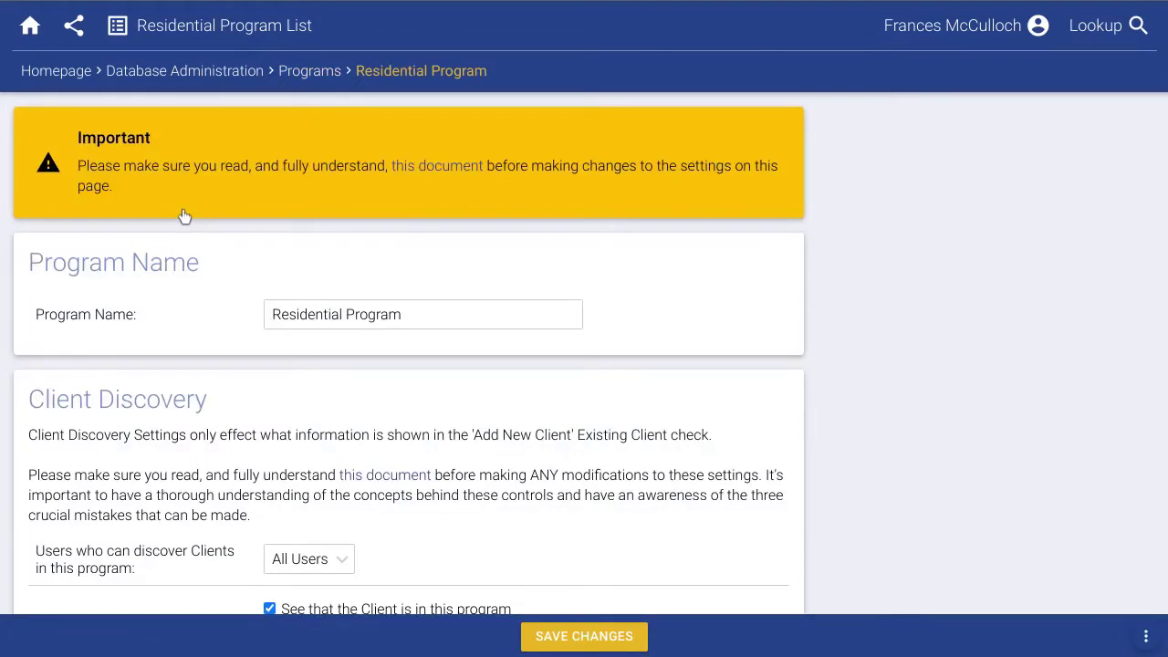
pyautogui.tripleClick(406, 314)
pyautogui.write('Ma')
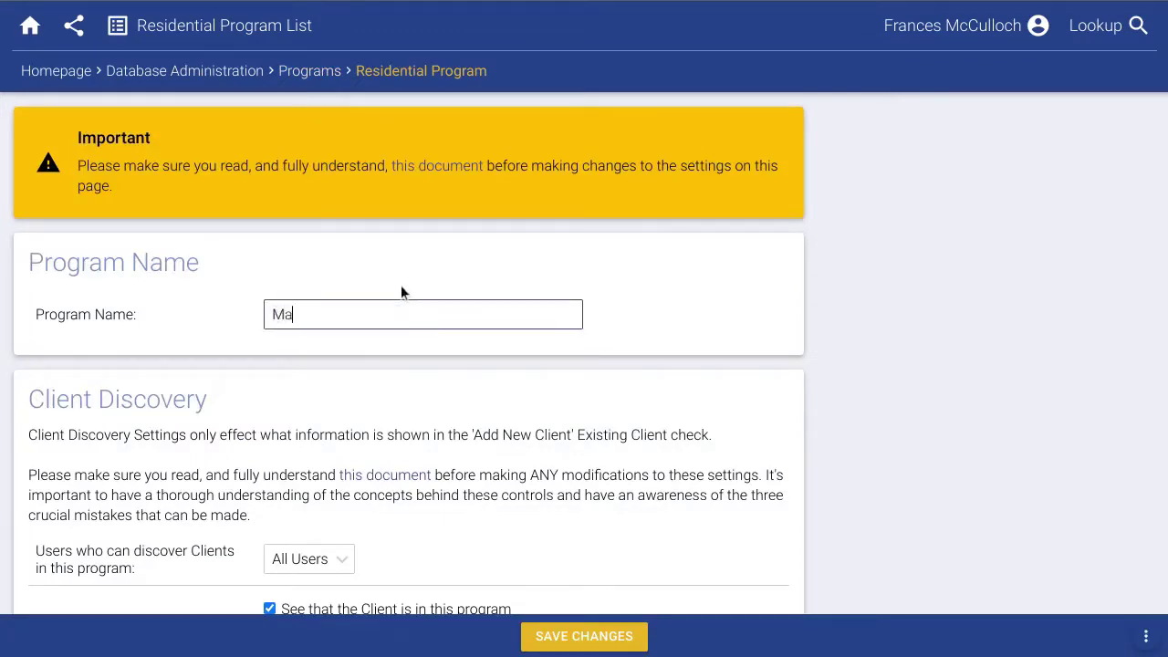
pyautogui.write('ple St House')
# Step: Rename the existing room in the program's room list as Room 1 and add Room 2 and Room 3
pyautogui.scroll(-5, 400, 285)
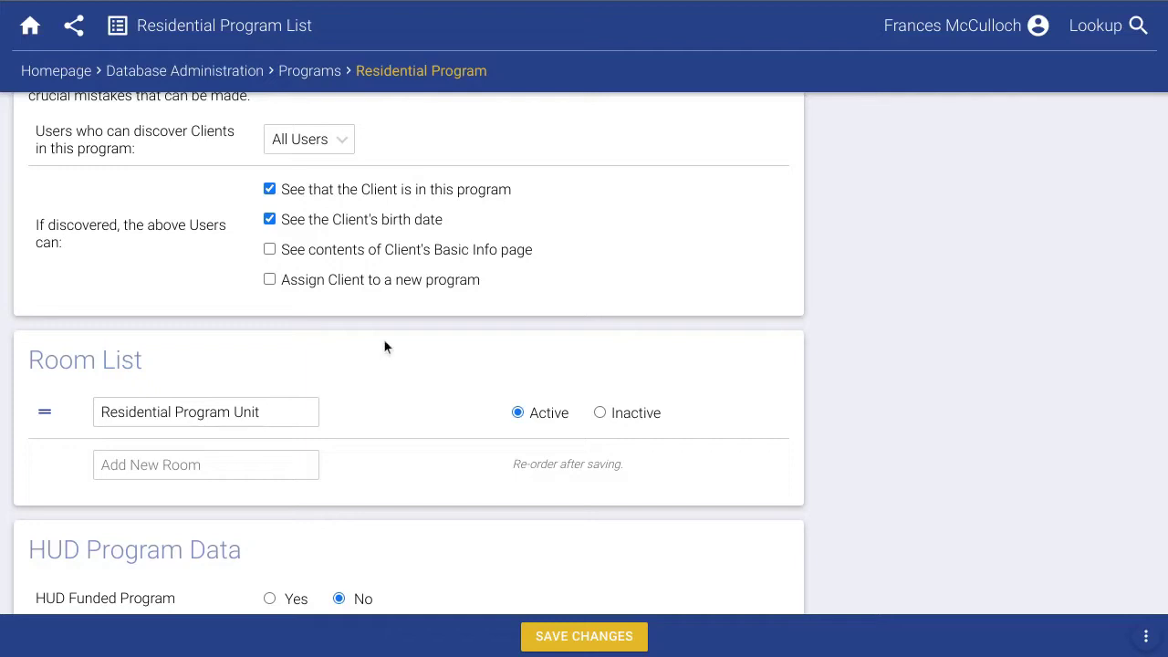
pyautogui.moveTo(264, 418); pyautogui.dragTo(250, 393)
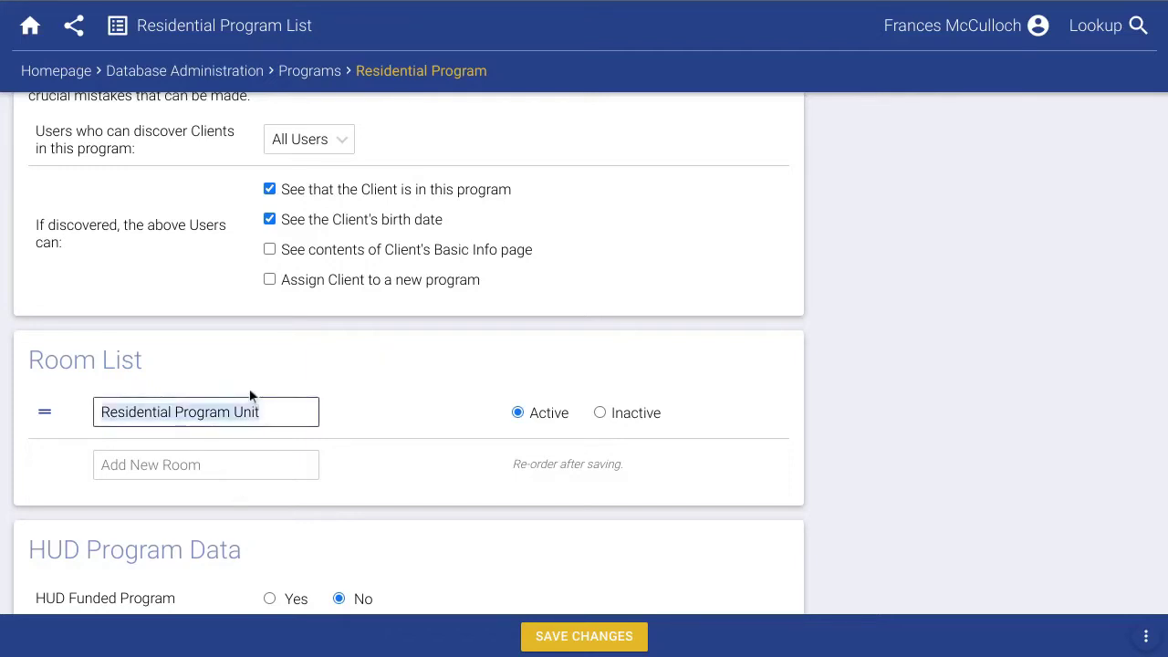
pyautogui.write('Room 1')
pyautogui.press('Tab')
pyautogui.press('Tab')
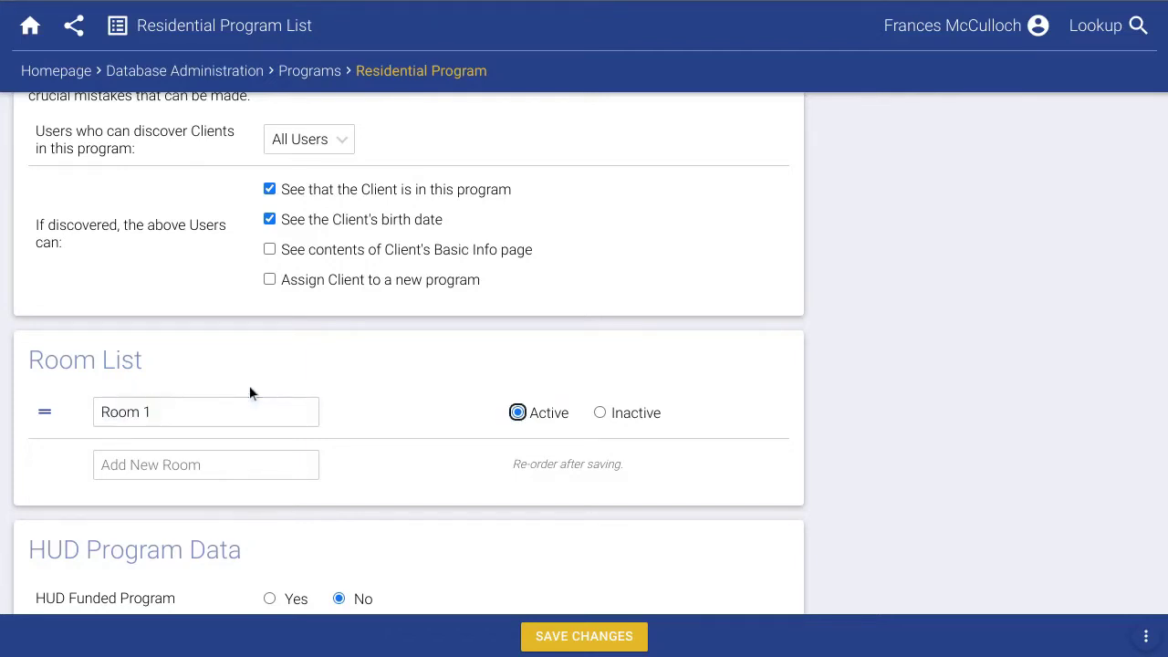
pyautogui.write('Room 2')
pyautogui.press('Tab')
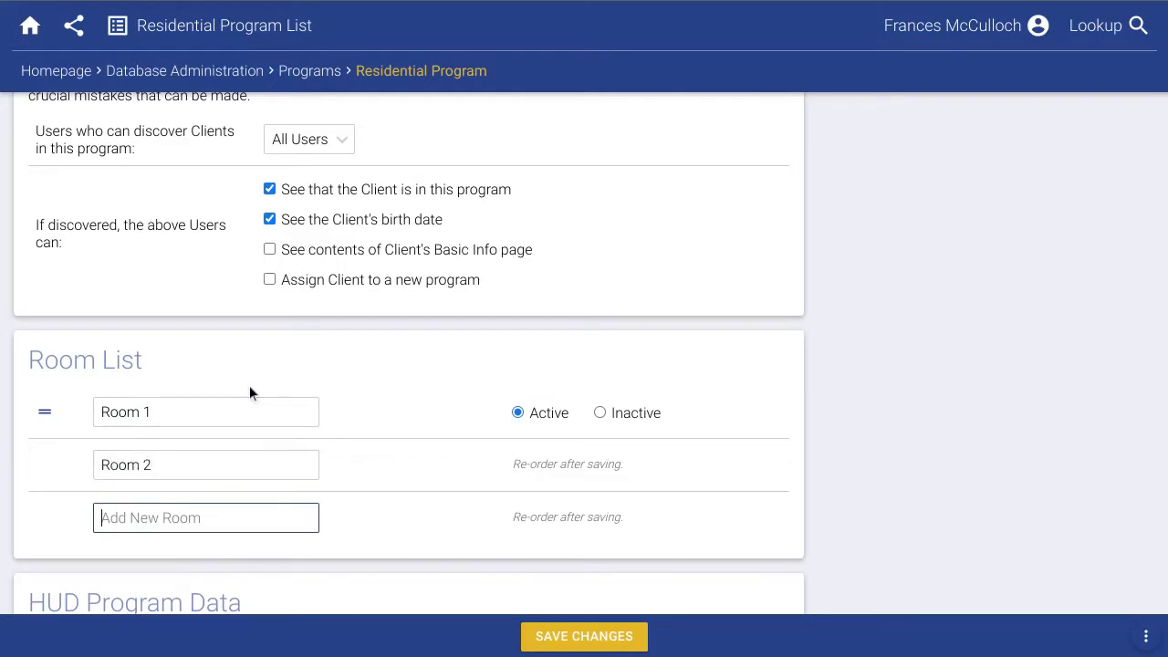
pyautogui.write('Room ')
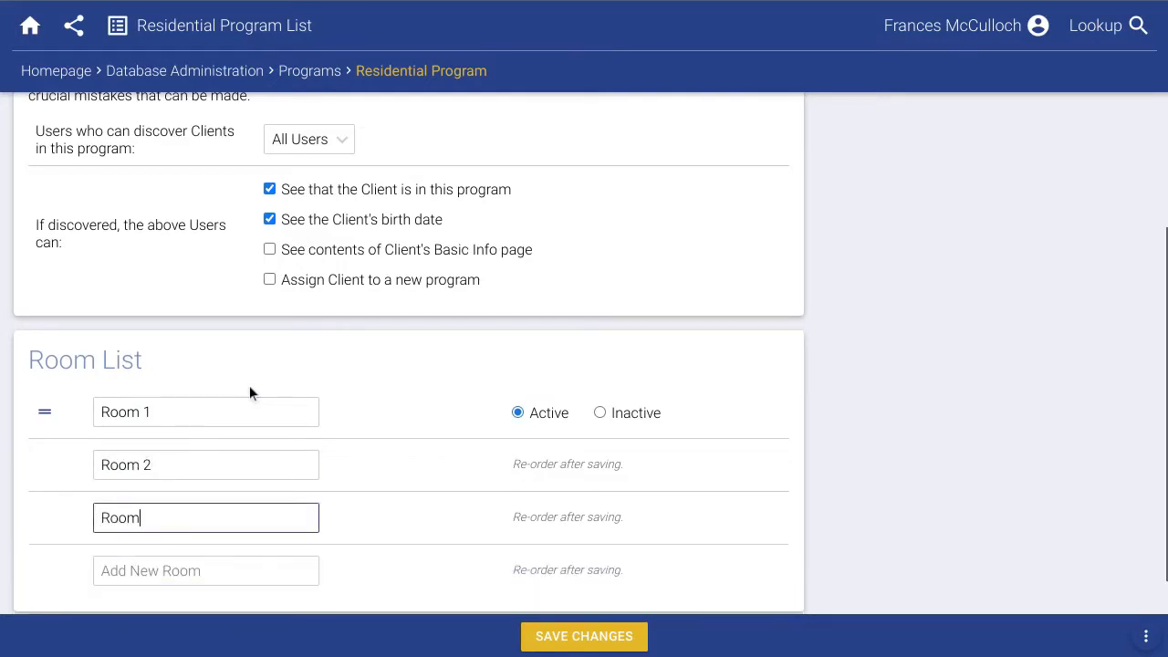
pyautogui.write('3')
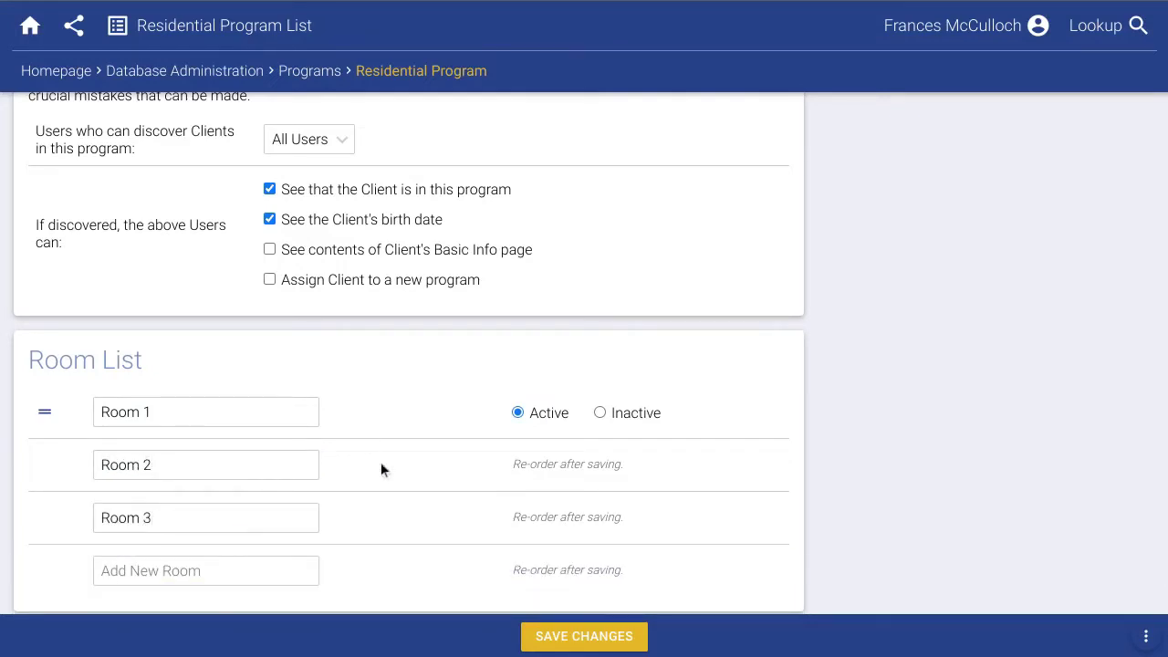
pyautogui.click(380, 464)
# Step: Mark the program as HUD funded in its HUD program data
pyautogui.scroll(-2, 380, 469)
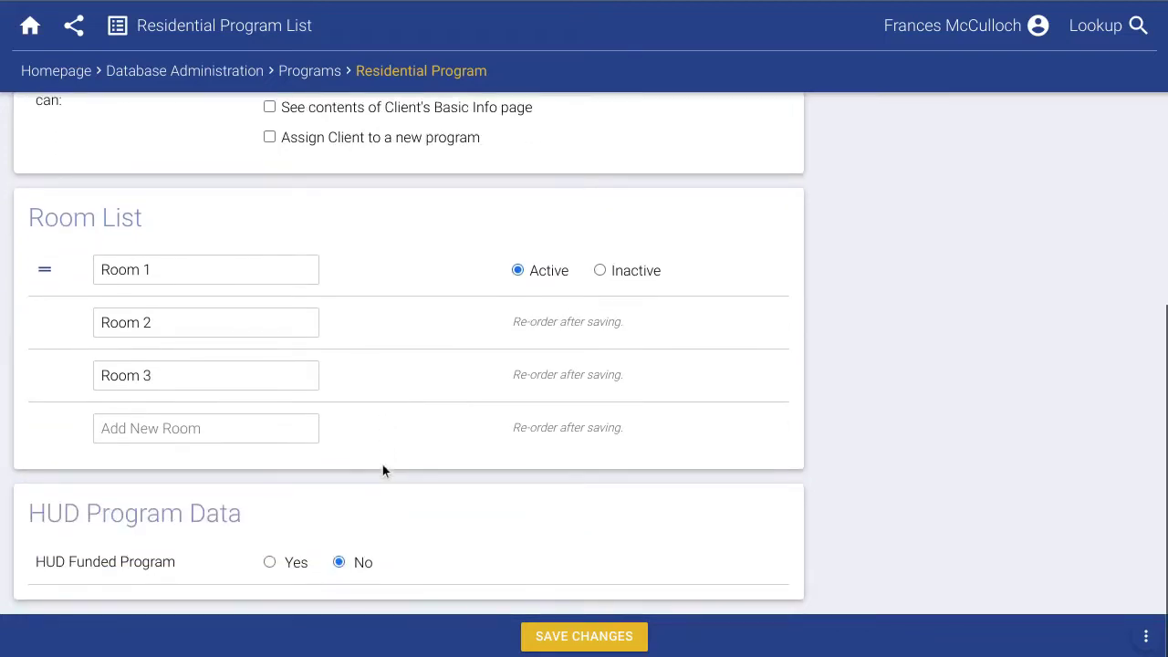
pyautogui.click(292, 562)
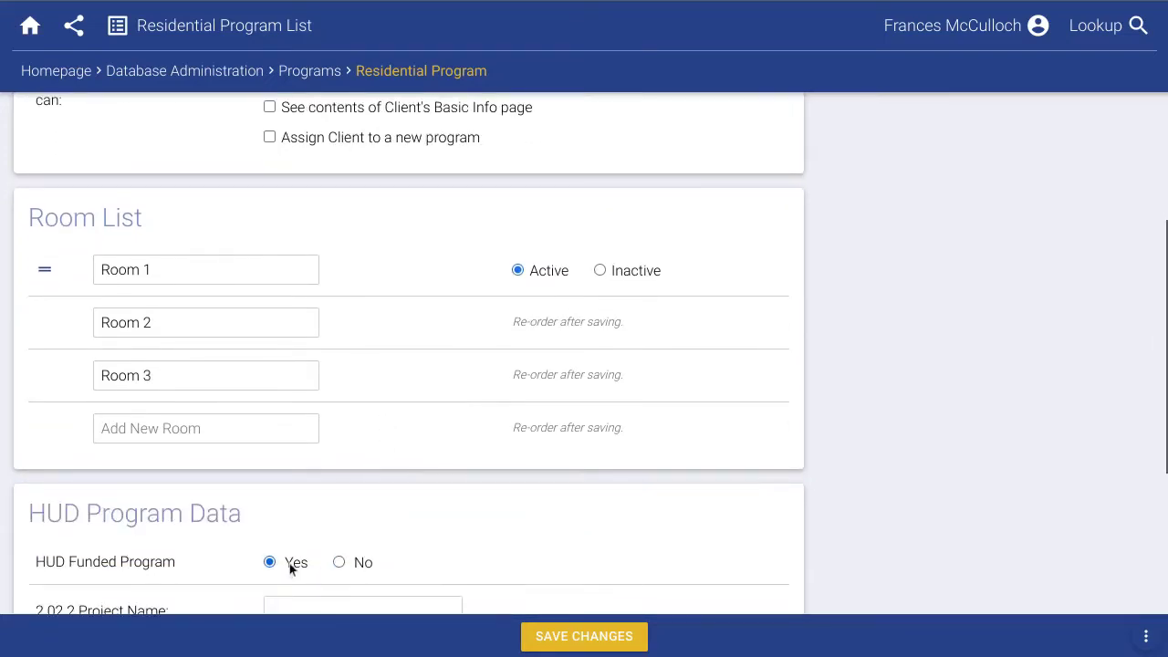
# Step: Save the program's HUD data with project name Maple St House, start date 1/1/2010, Emergency Shelter, Entry/Exit Date tracking, CoC number AZ-123 and geocode 8675309
pyautogui.scroll(-3, 289, 561)
pyautogui.scroll(-2, 301, 529)
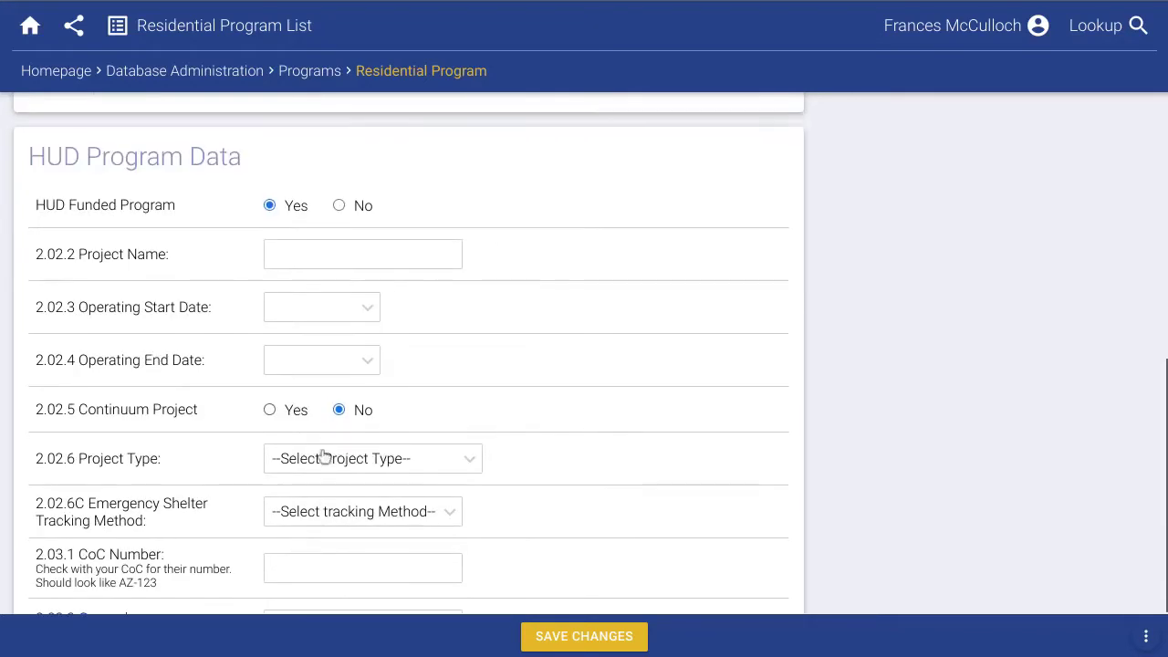
pyautogui.click(335, 257)
pyautogui.write('Maple ')
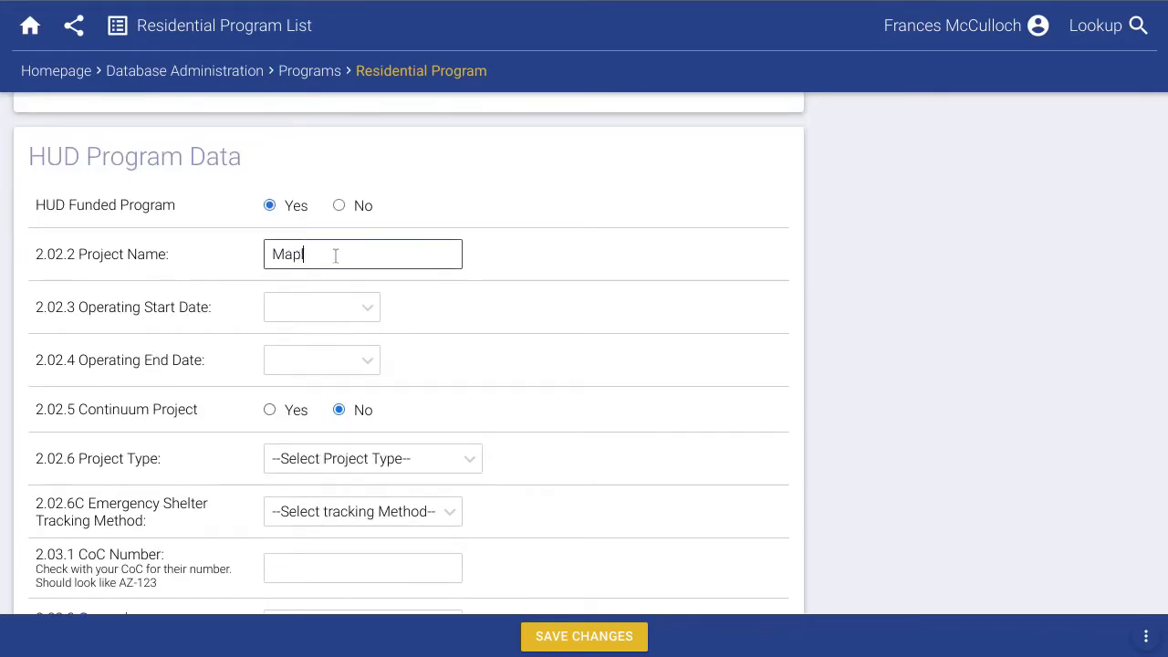
pyautogui.write('St House')
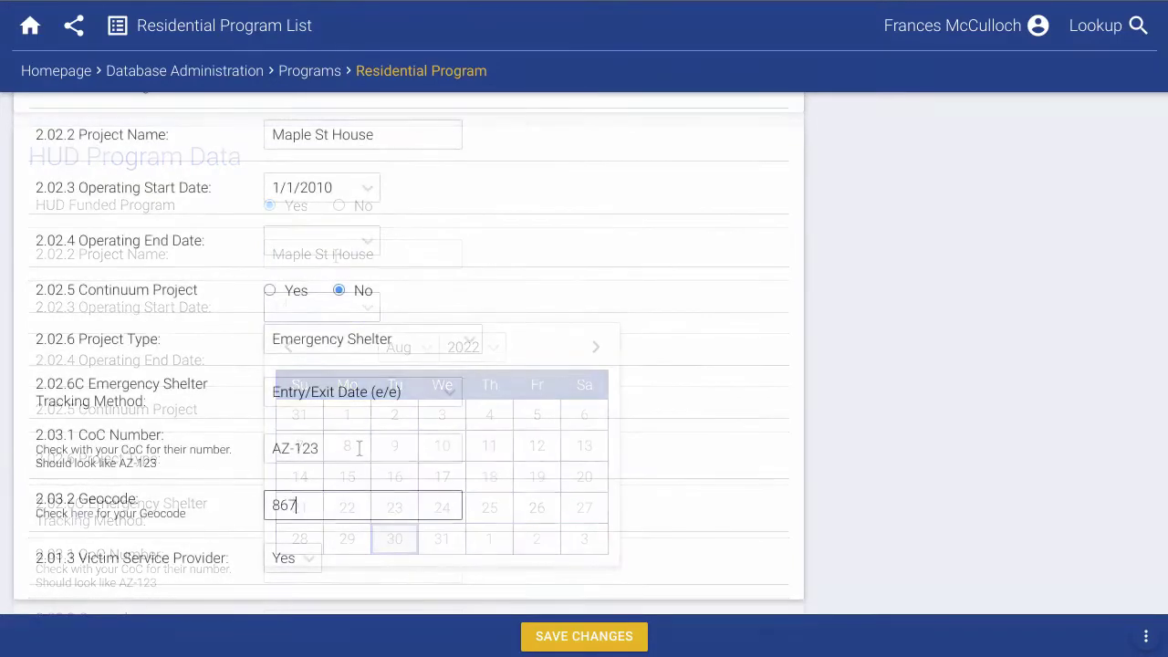
pyautogui.write('309')
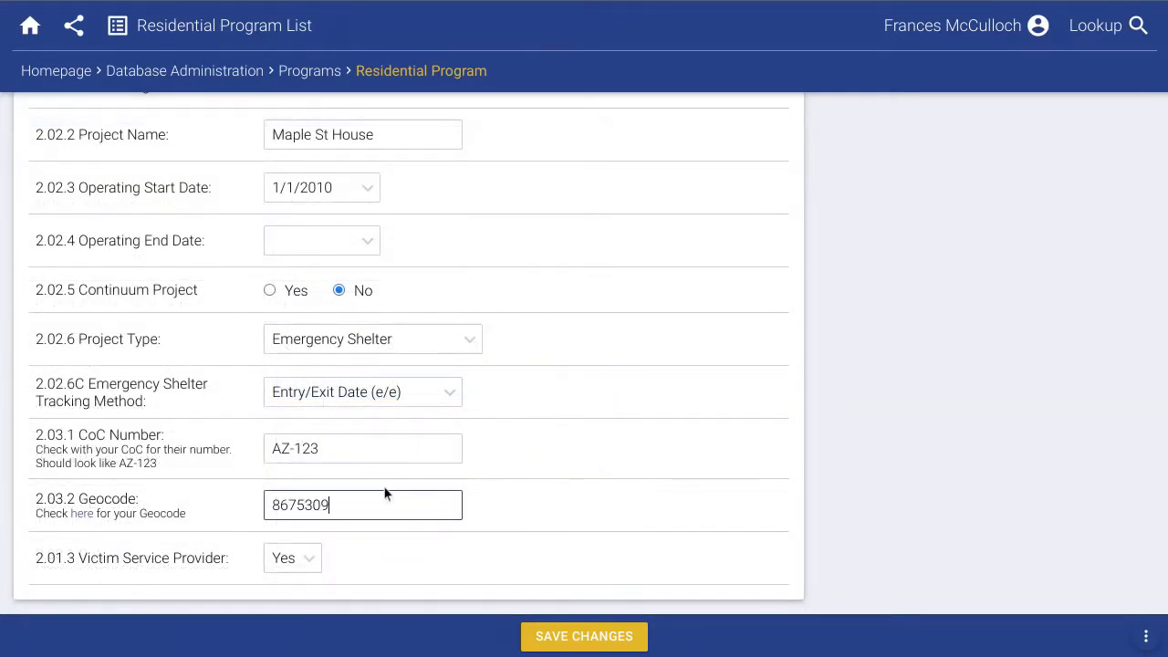
pyautogui.click(538, 636)
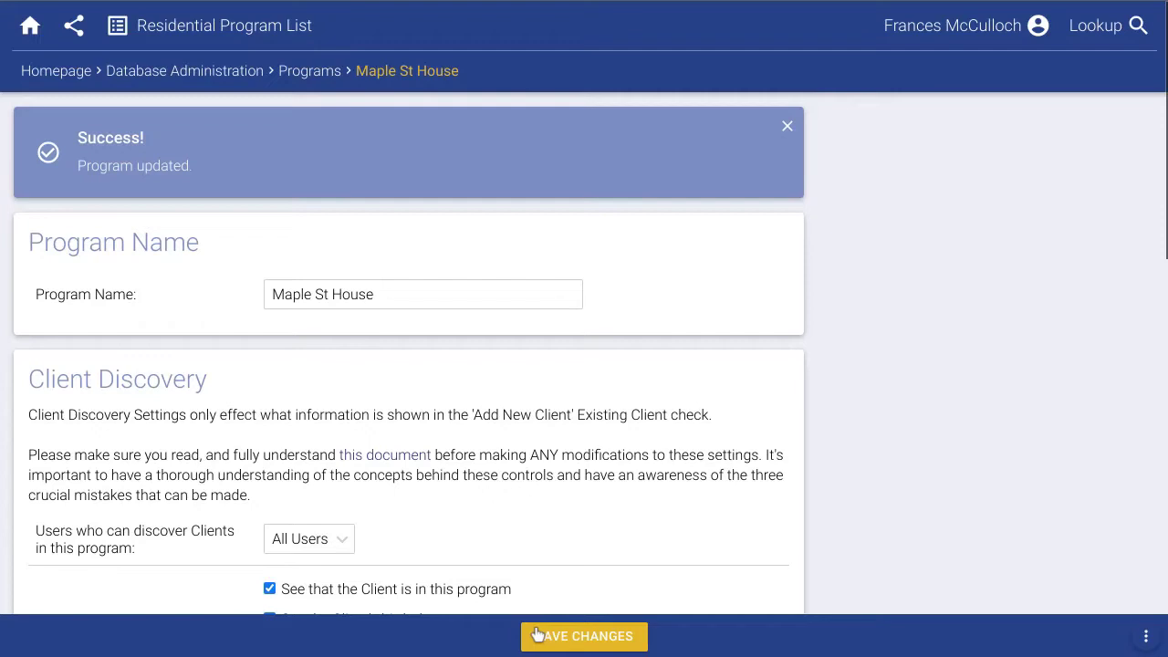
# Step: Add a Client program named Oak St House in database administration, give the second listed user access, and review its room and HUD settings
pyautogui.click(69, 77)
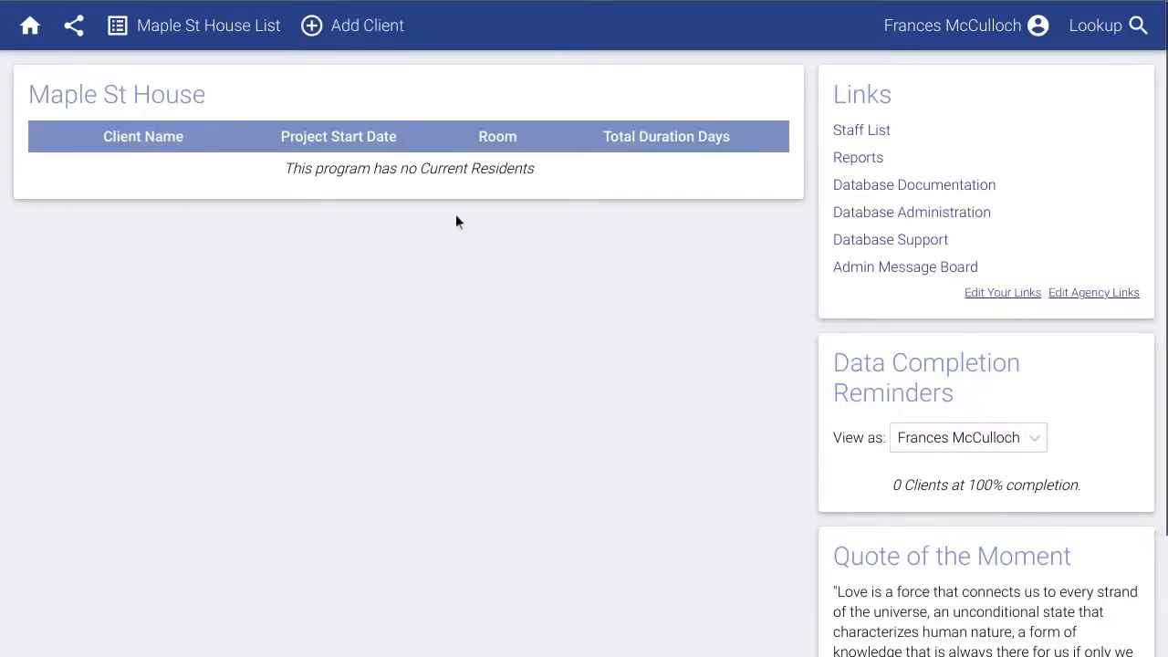
pyautogui.click(942, 215)
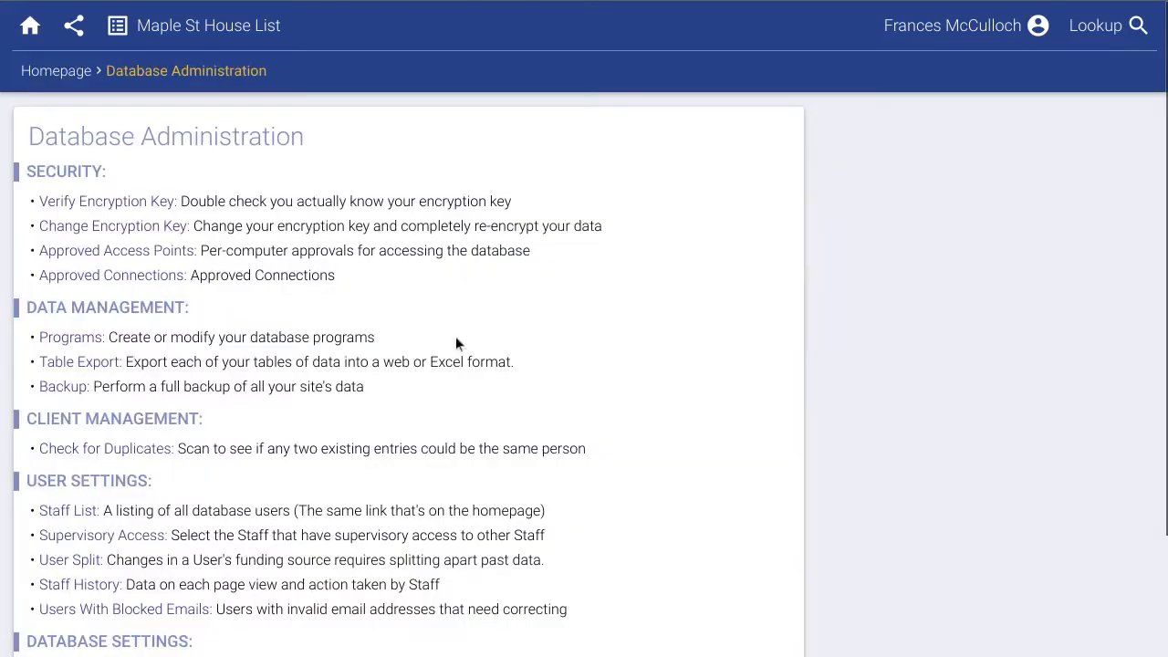
pyautogui.click(87, 340)
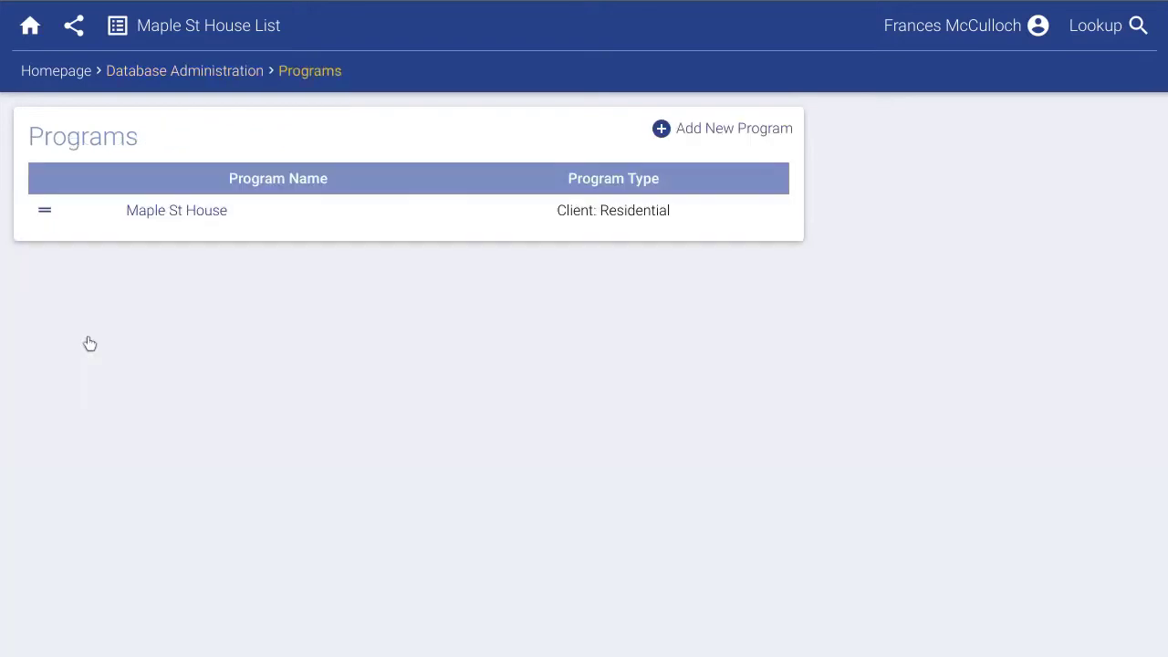
pyautogui.click(750, 132)
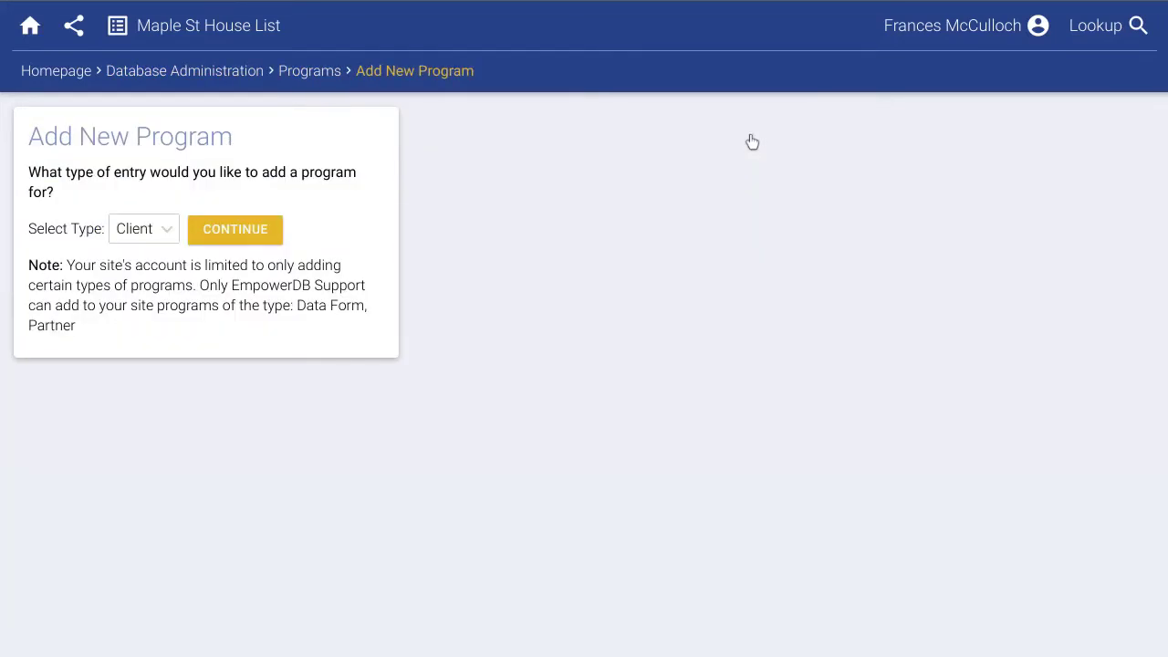
pyautogui.click(254, 230)
pyautogui.click(312, 325)
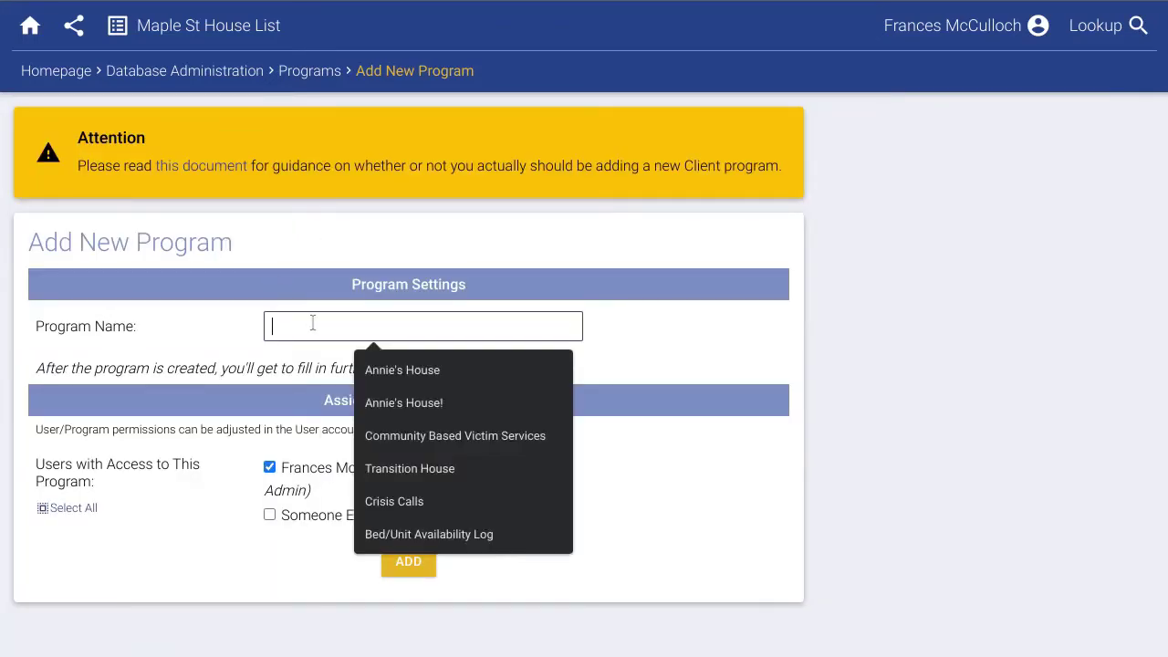
pyautogui.write('Oak St House')
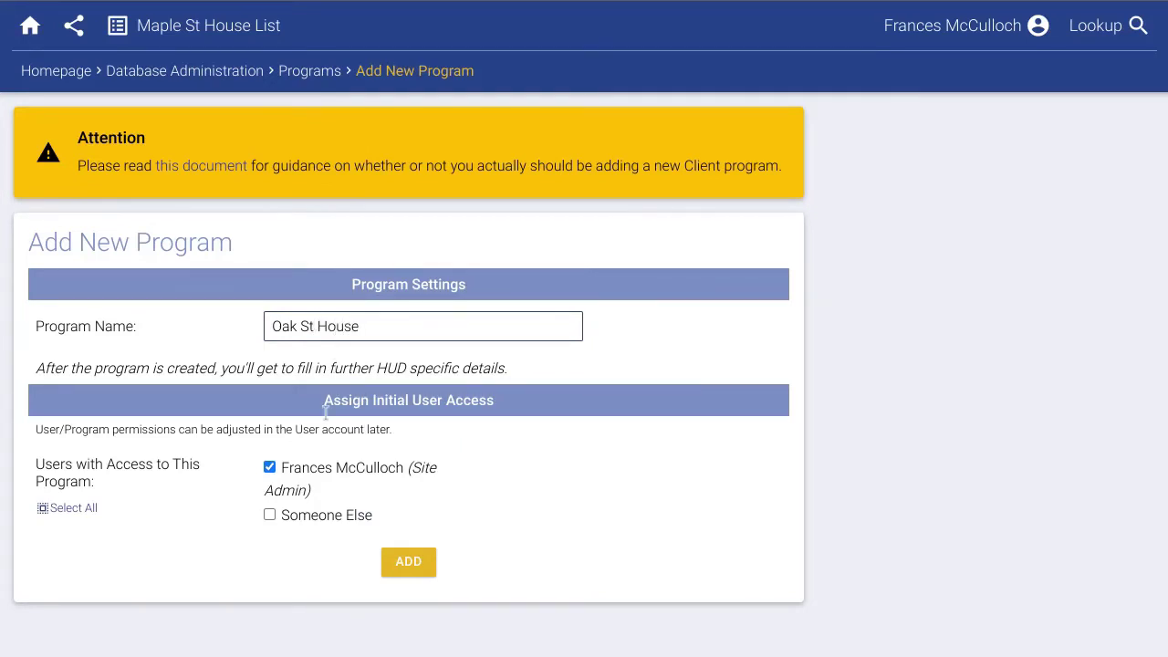
pyautogui.click(271, 519)
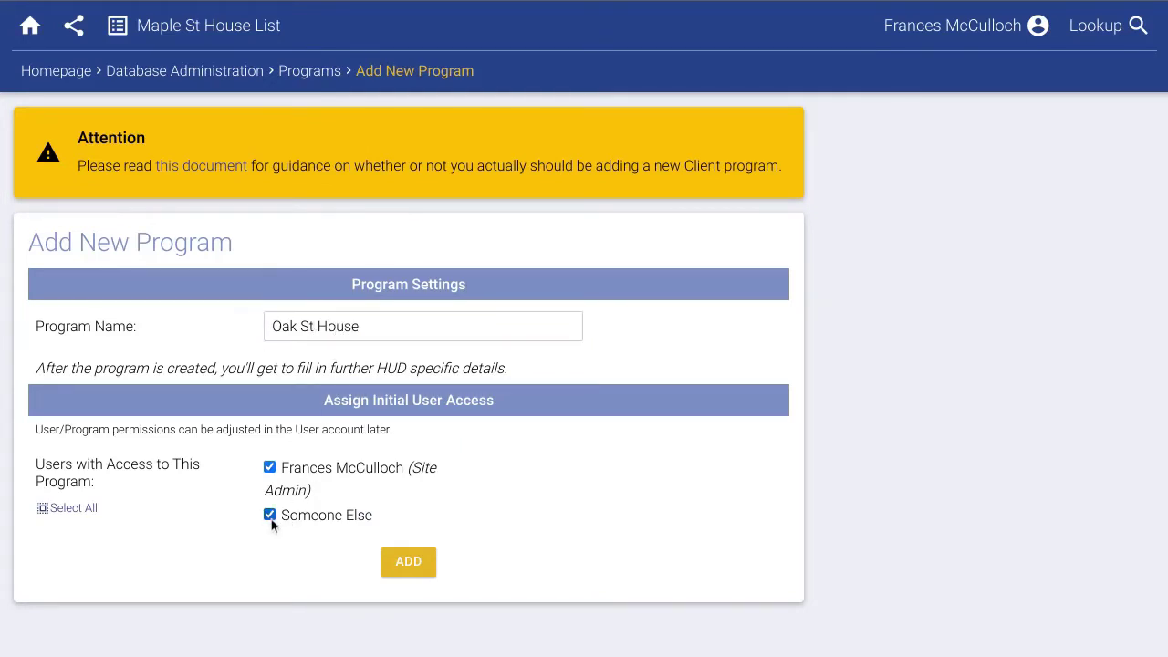
pyautogui.click(408, 566)
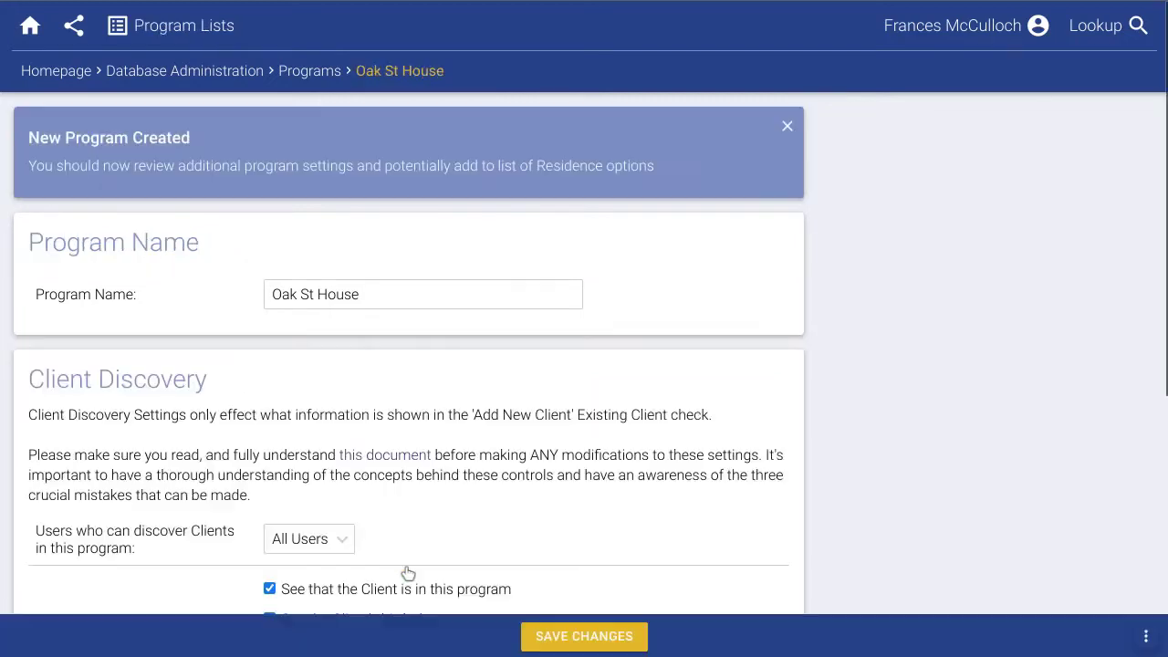
pyautogui.scroll(-5, 408, 565)
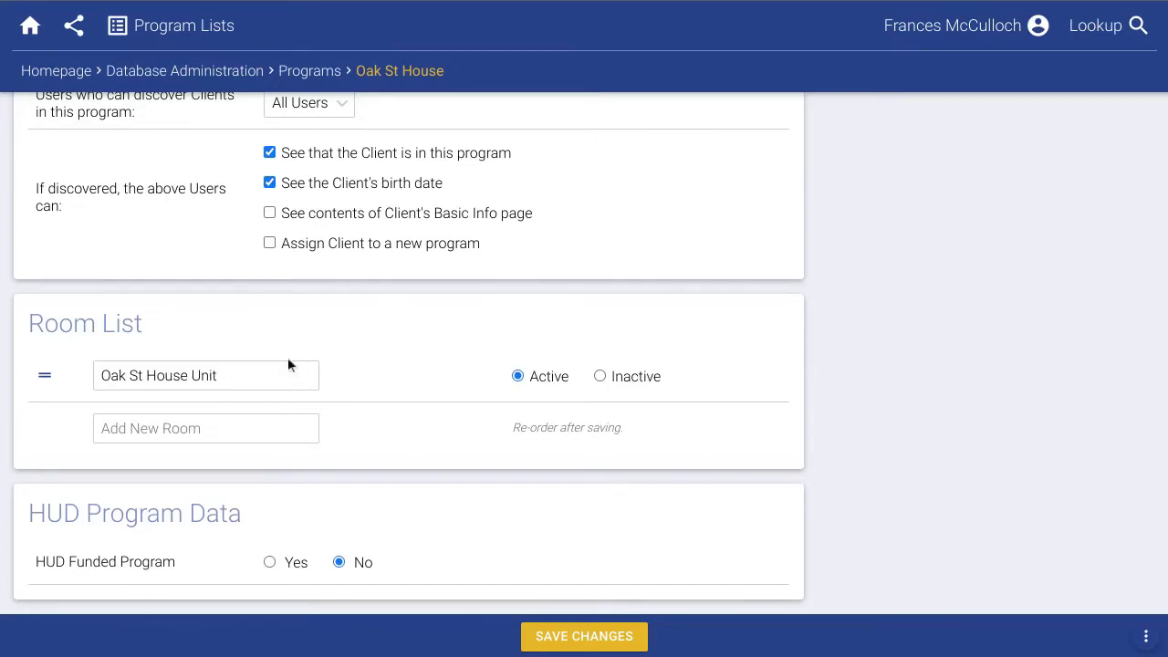
# Step: Start adding a new client from the homepage, with enrollment in the Maple St House program
pyautogui.click(57, 71)
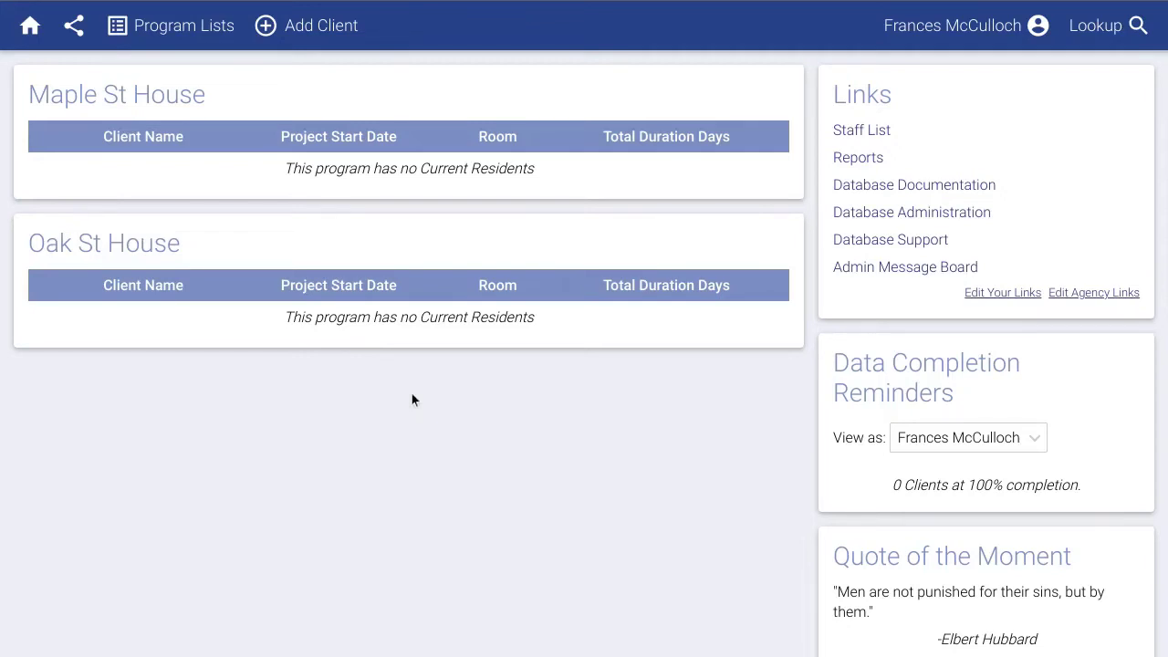
pyautogui.click(325, 27)
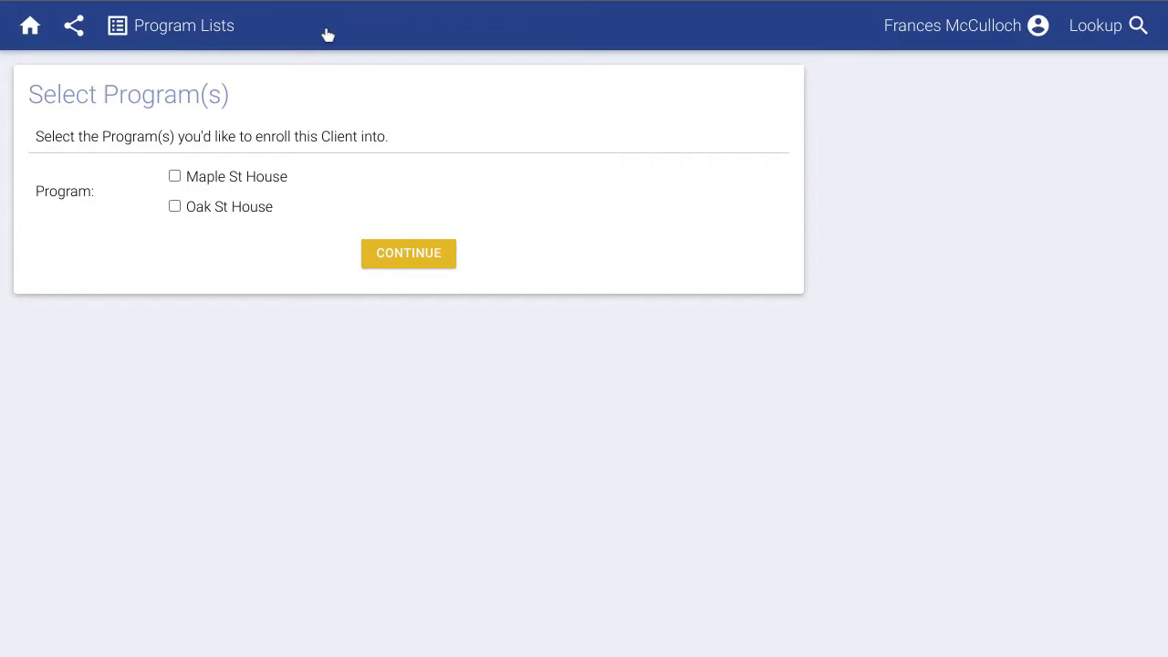
pyautogui.click(251, 177)
pyautogui.click(404, 262)
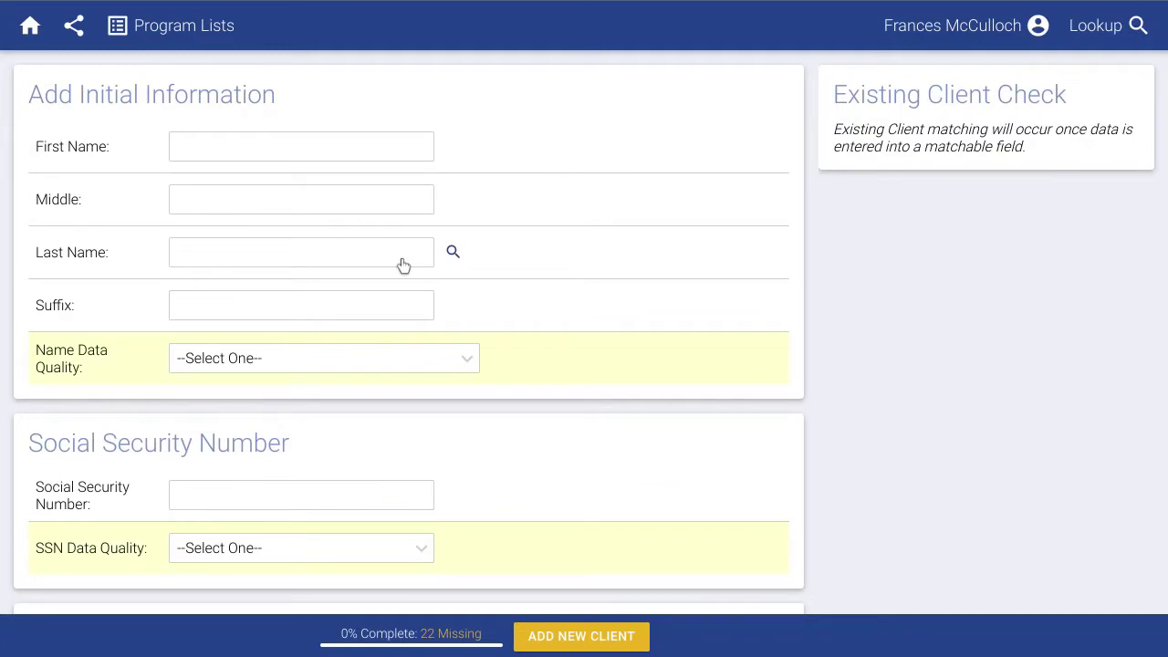
# Step: Look over the intake form's demographic sections and enter the client's first and last name in the initial information
pyautogui.scroll(-3, 405, 265)
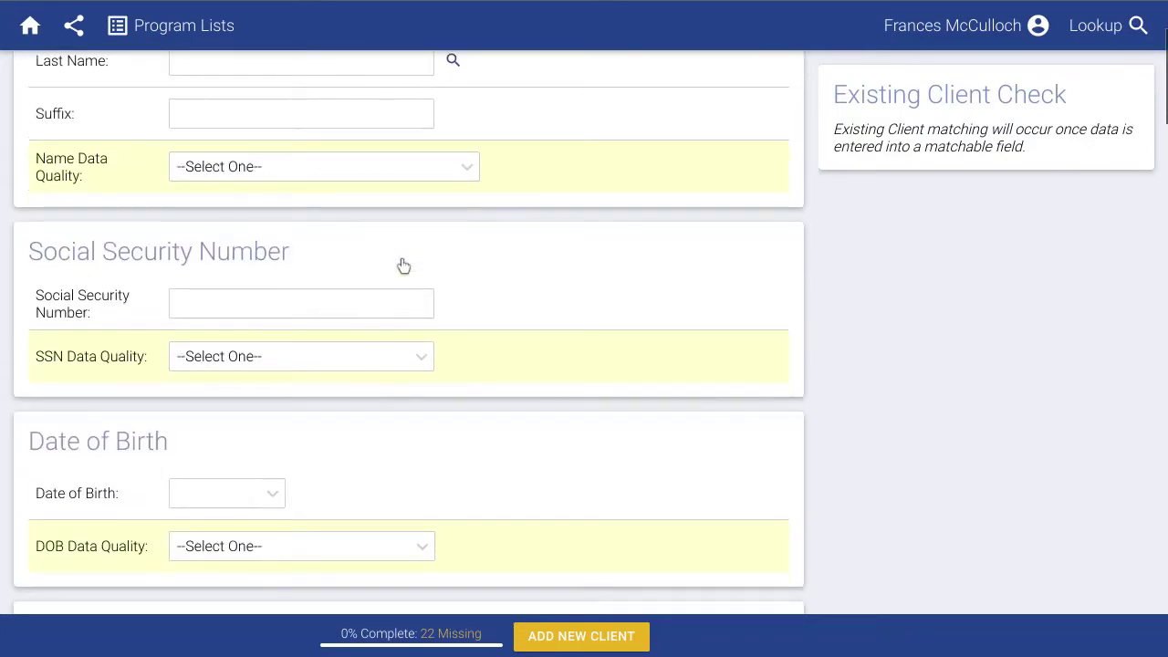
pyautogui.scroll(-4, 404, 264)
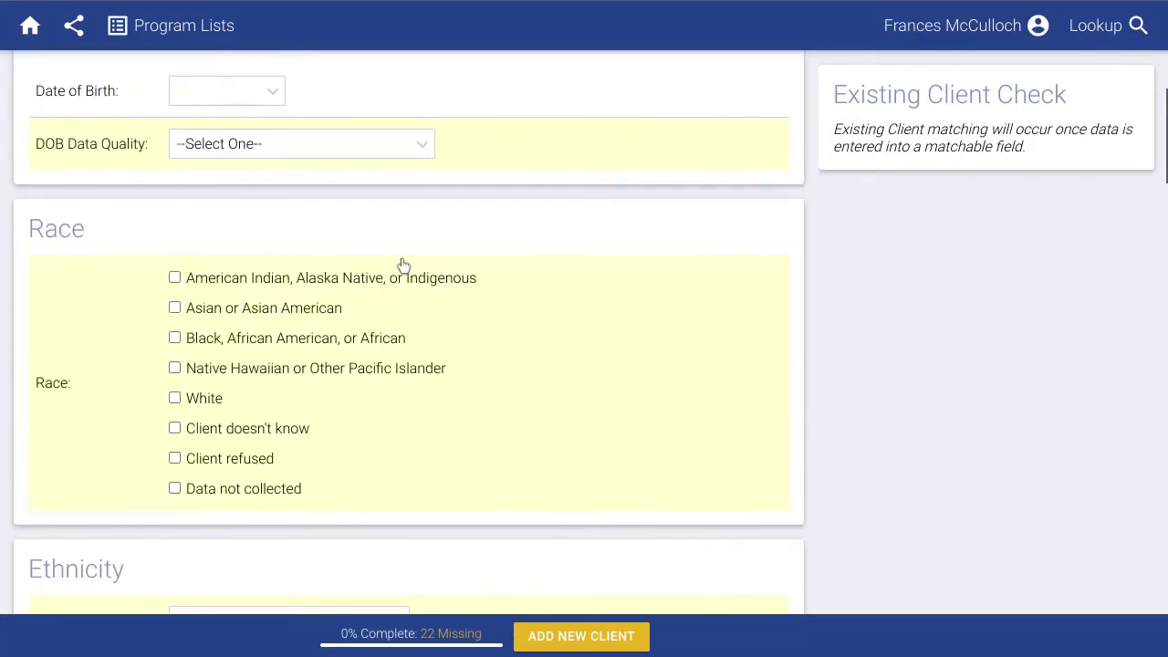
pyautogui.scroll(-3, 404, 264)
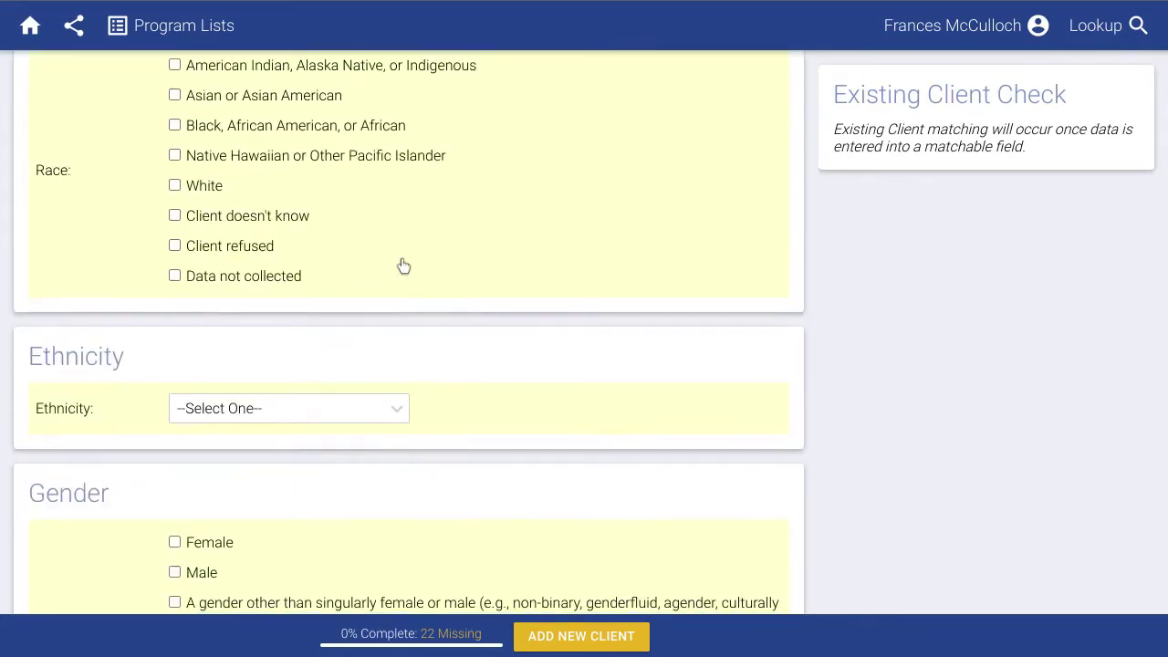
pyautogui.scroll(-1, 404, 265)
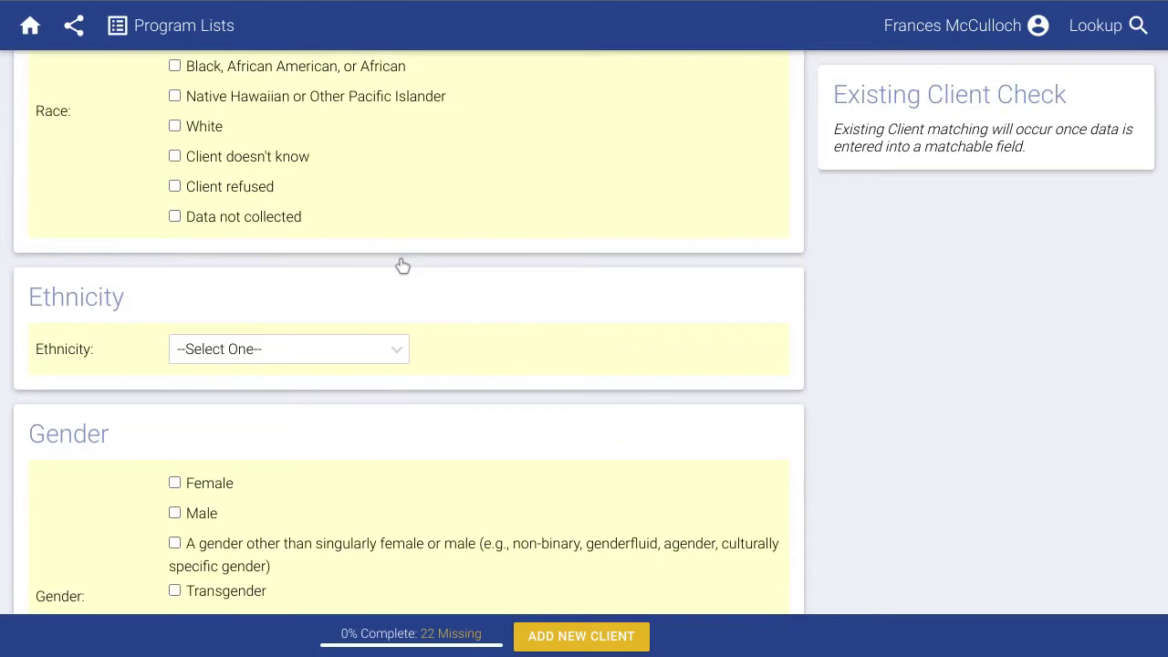
pyautogui.scroll(10, 402, 266)
pyautogui.click(279, 149)
pyautogui.write('Elizabeth')
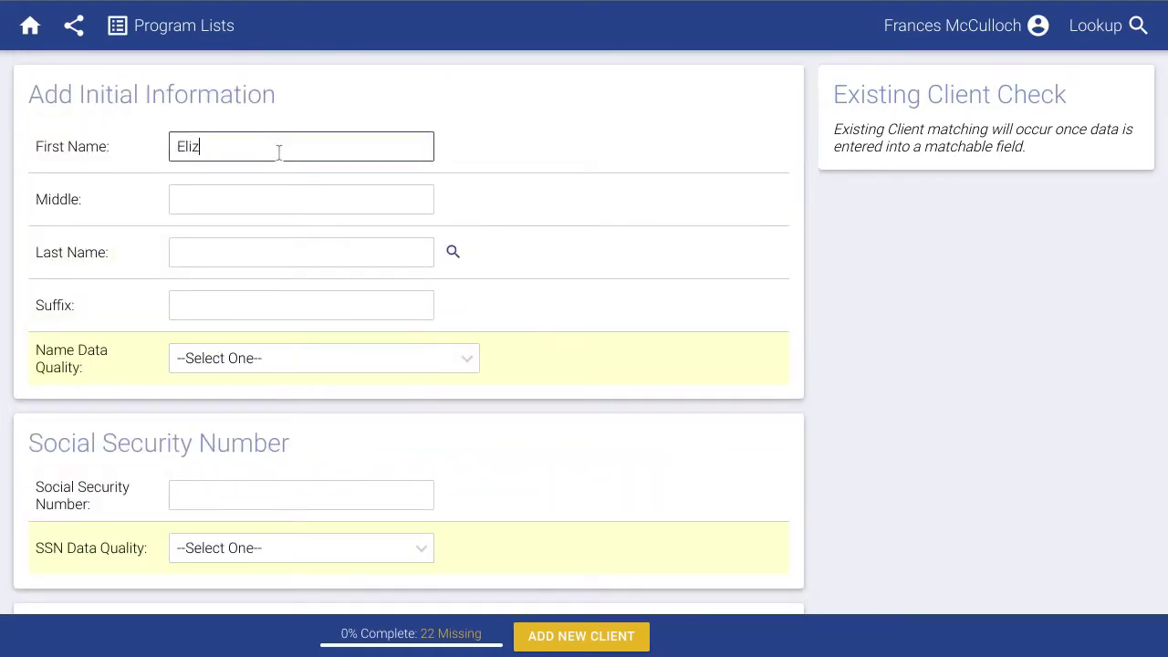
pyautogui.press('Tab')
pyautogui.press('Tab')
pyautogui.write('M')
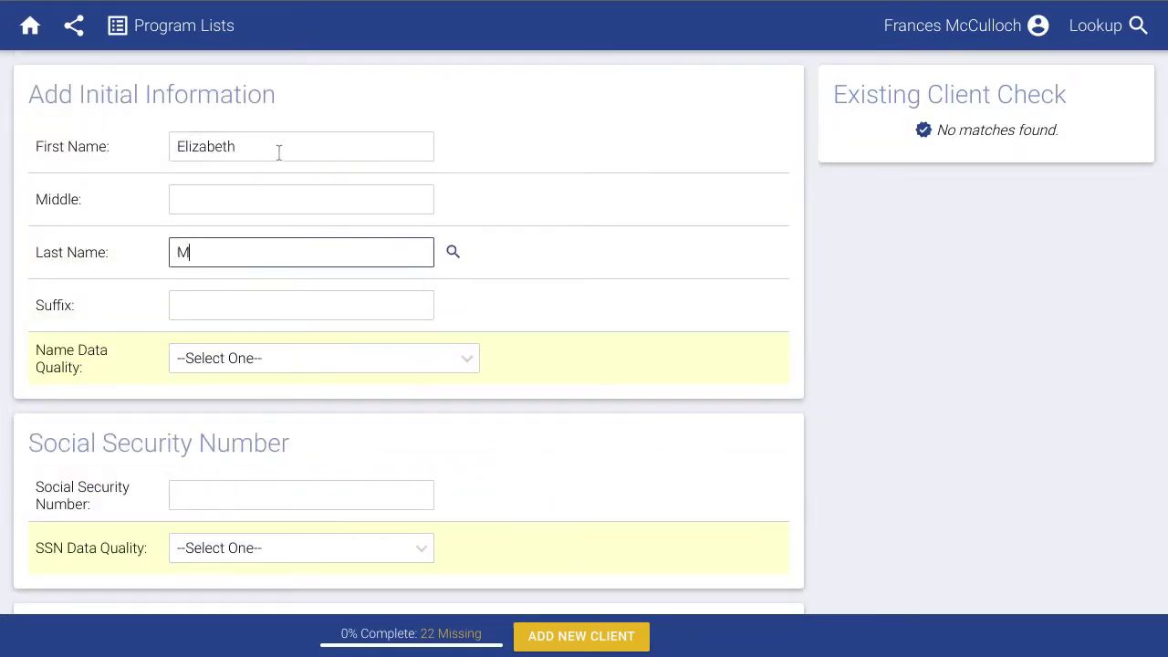
pyautogui.write('atthews')
pyautogui.click(756, 200)
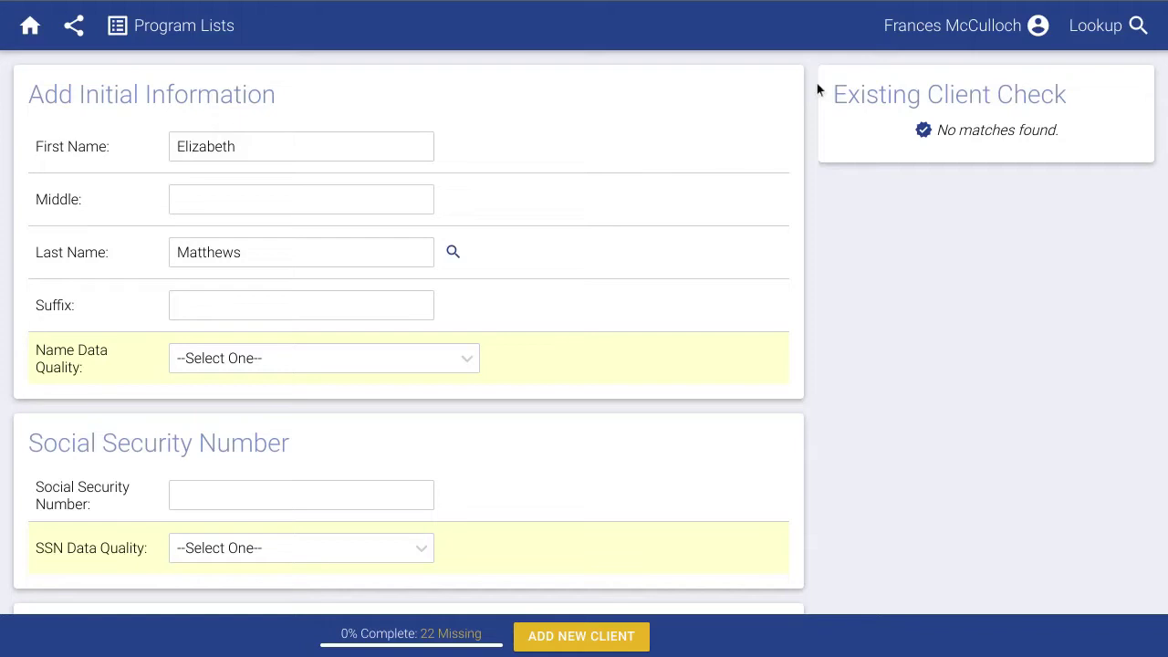
# Step: Assign the client to Room 2 of Maple St House in the program enrollment, after checking the rooms offered for both programs
pyautogui.scroll(-3, 484, 248)
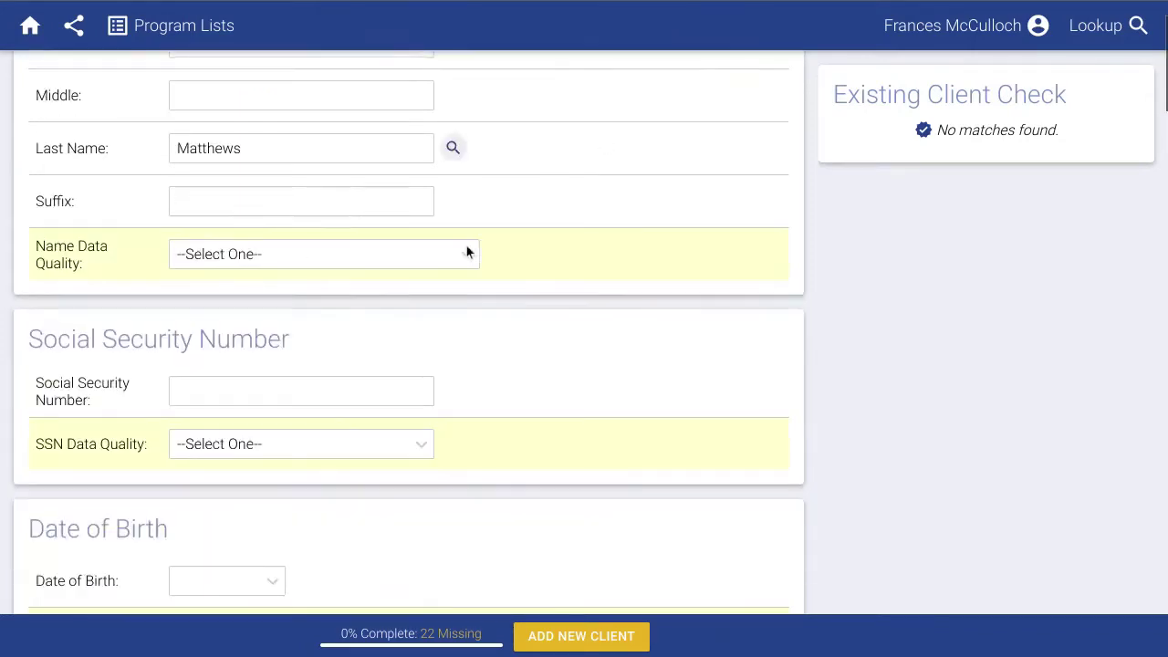
pyautogui.scroll(-12, 456, 251)
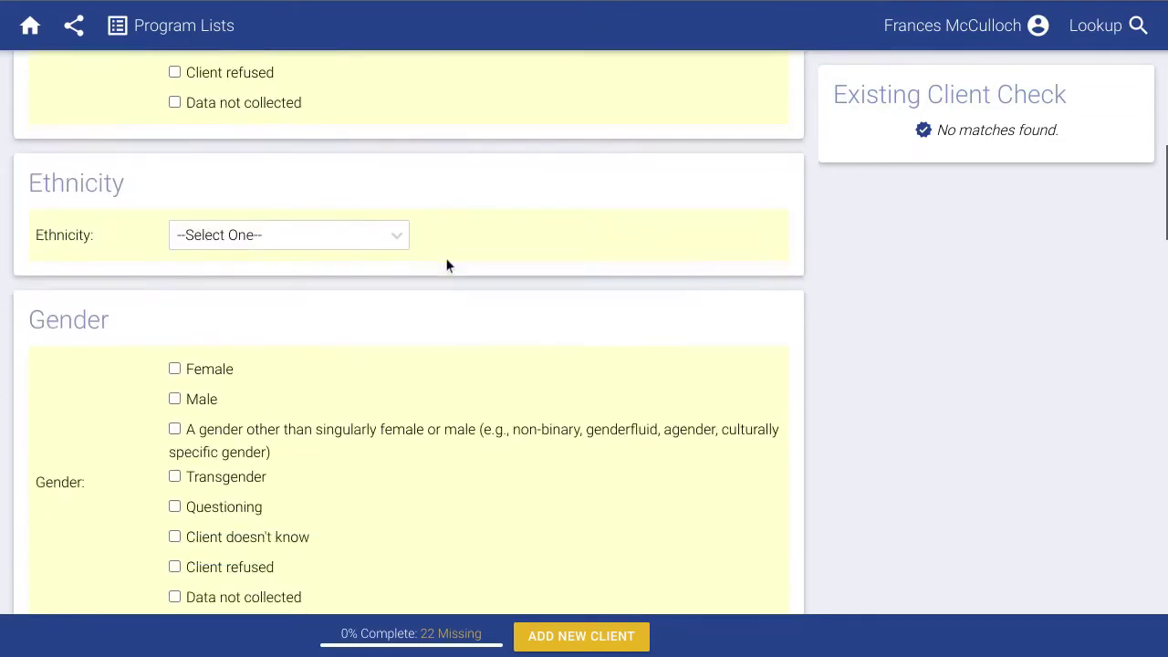
pyautogui.scroll(-4, 440, 247)
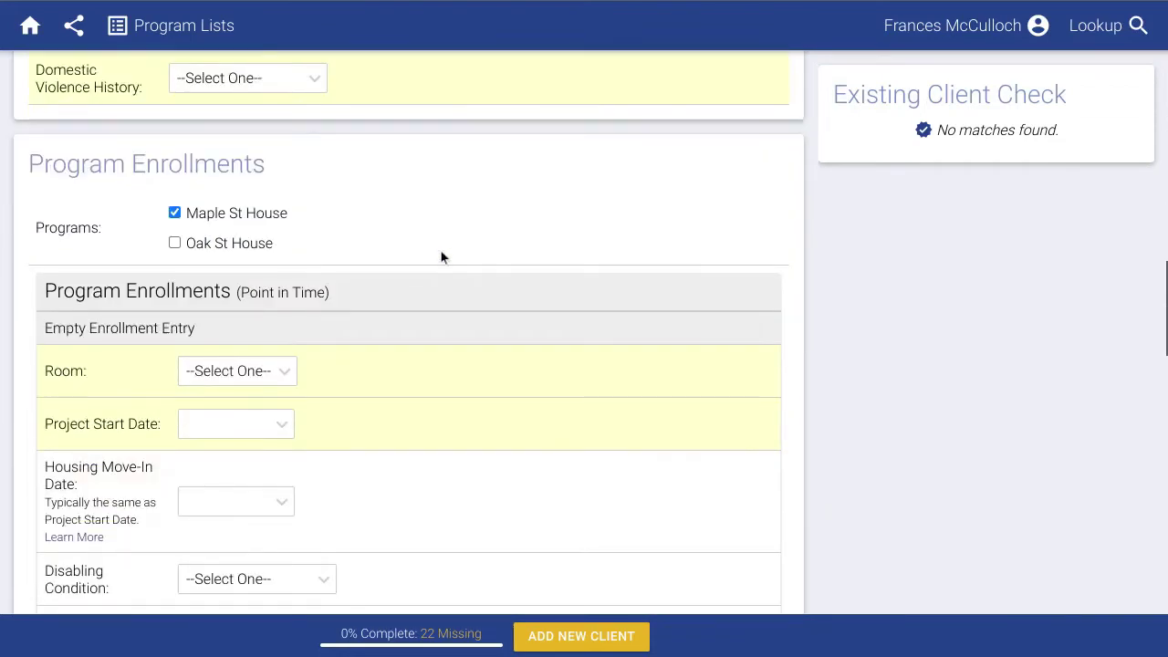
pyautogui.scroll(-1, 439, 250)
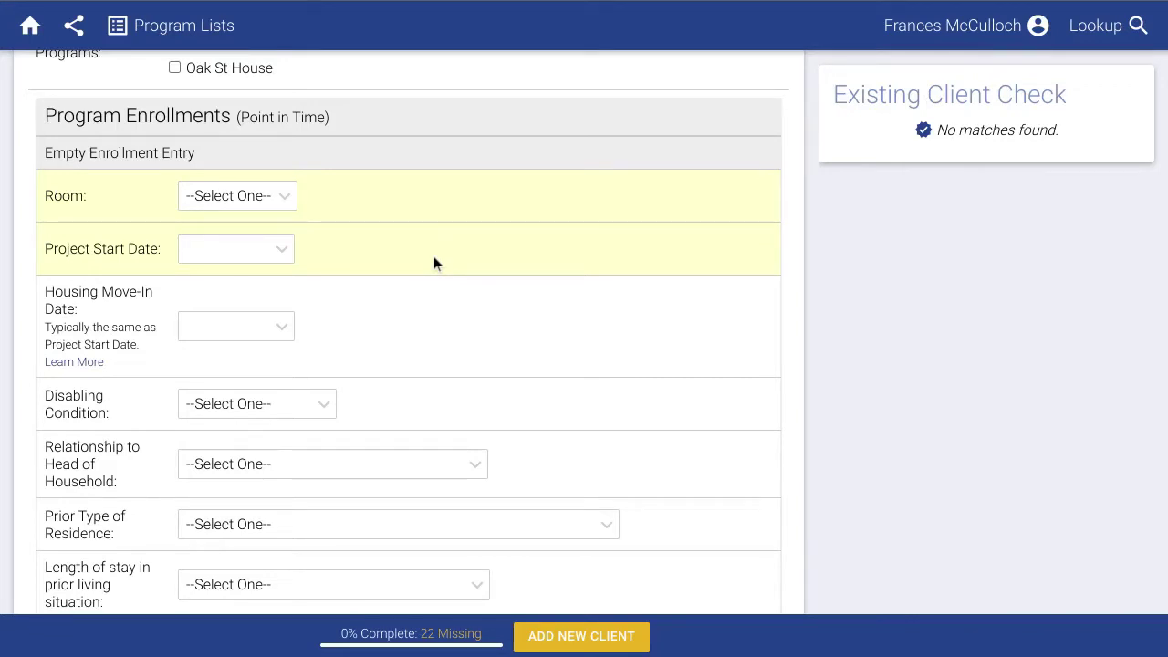
pyautogui.click(270, 203)
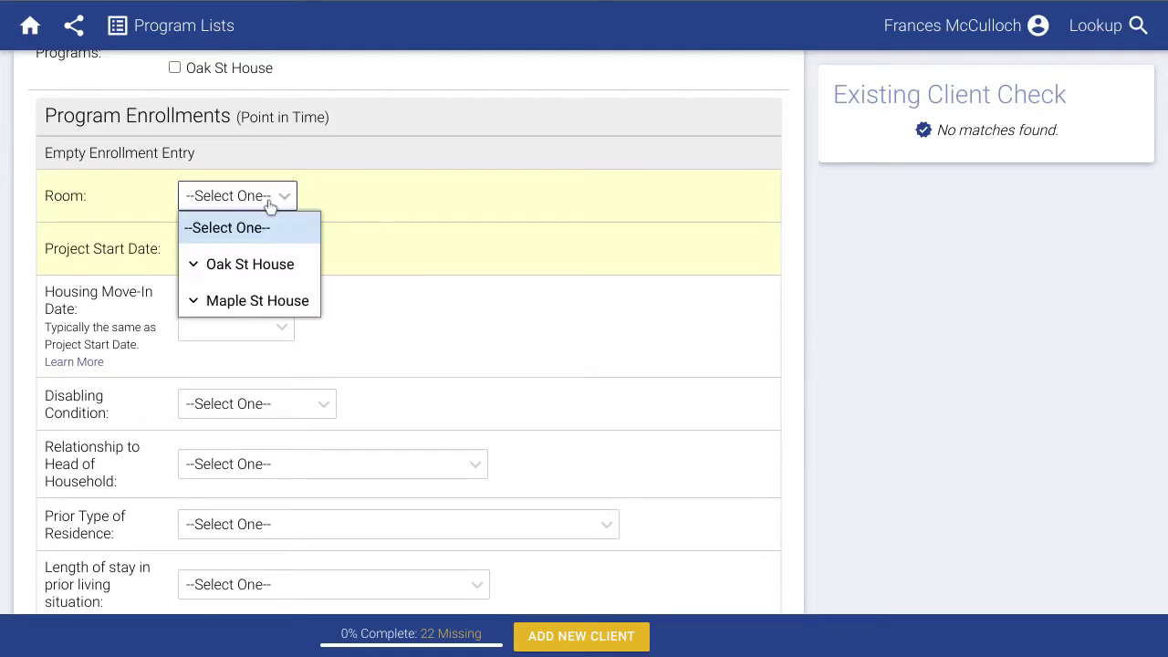
pyautogui.click(265, 300)
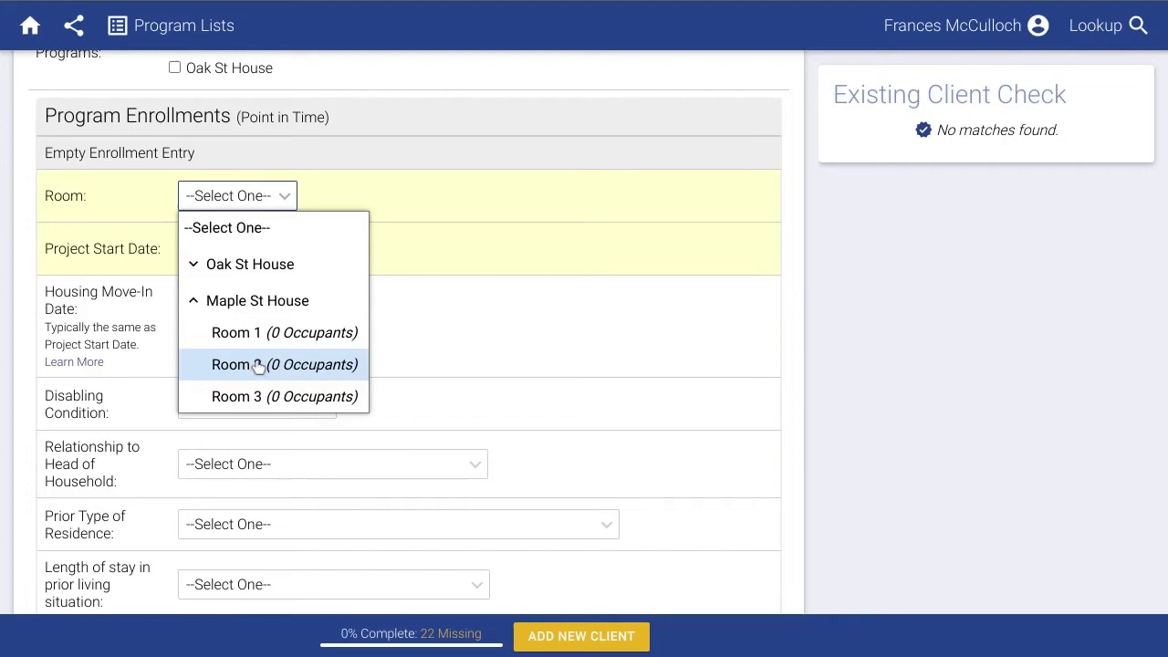
pyautogui.click(250, 266)
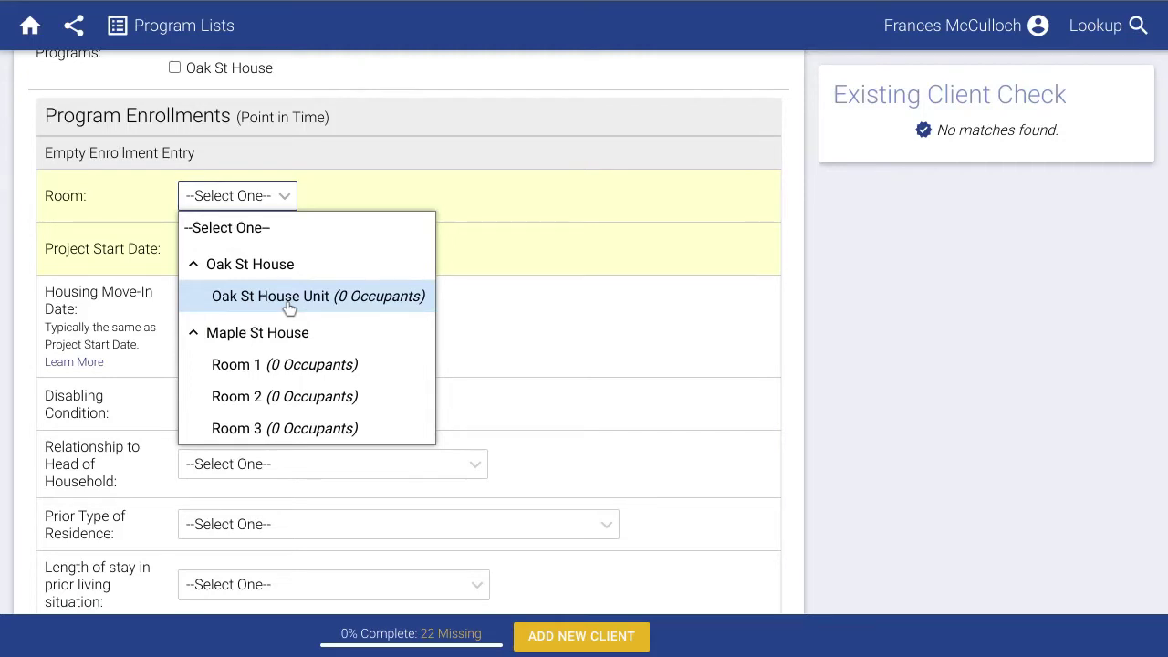
pyautogui.click(248, 395)
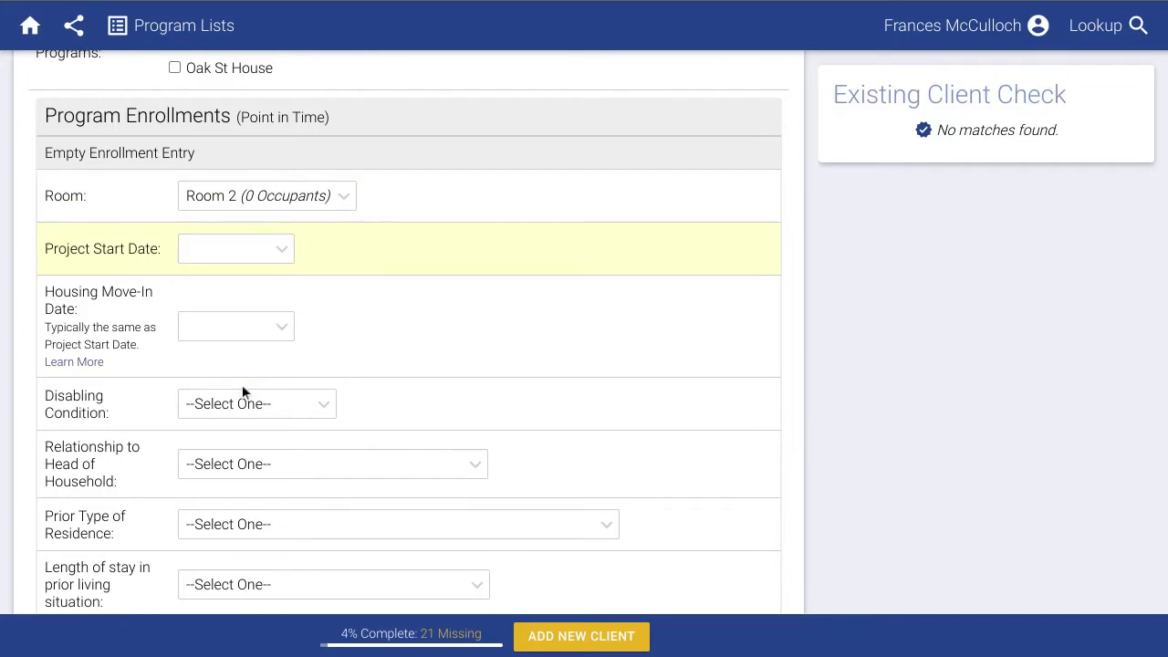
# Step: Set both the project start date and the housing move-in date of the Room 2 enrollment to 08/25/2022
pyautogui.click(255, 258)
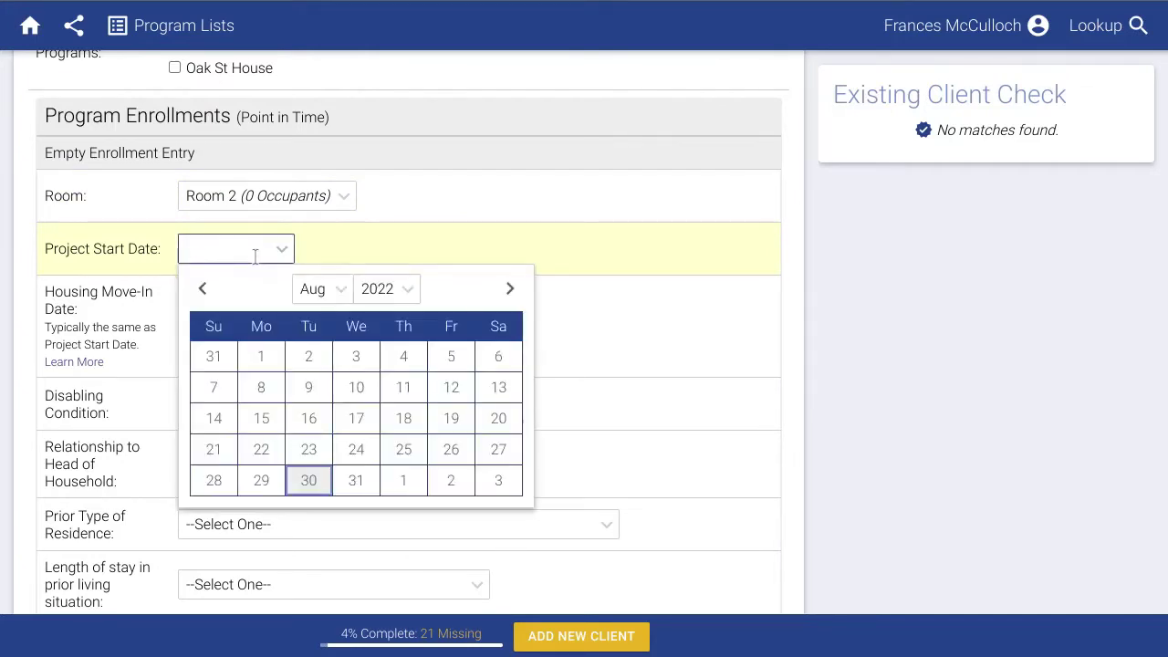
pyautogui.click(403, 449)
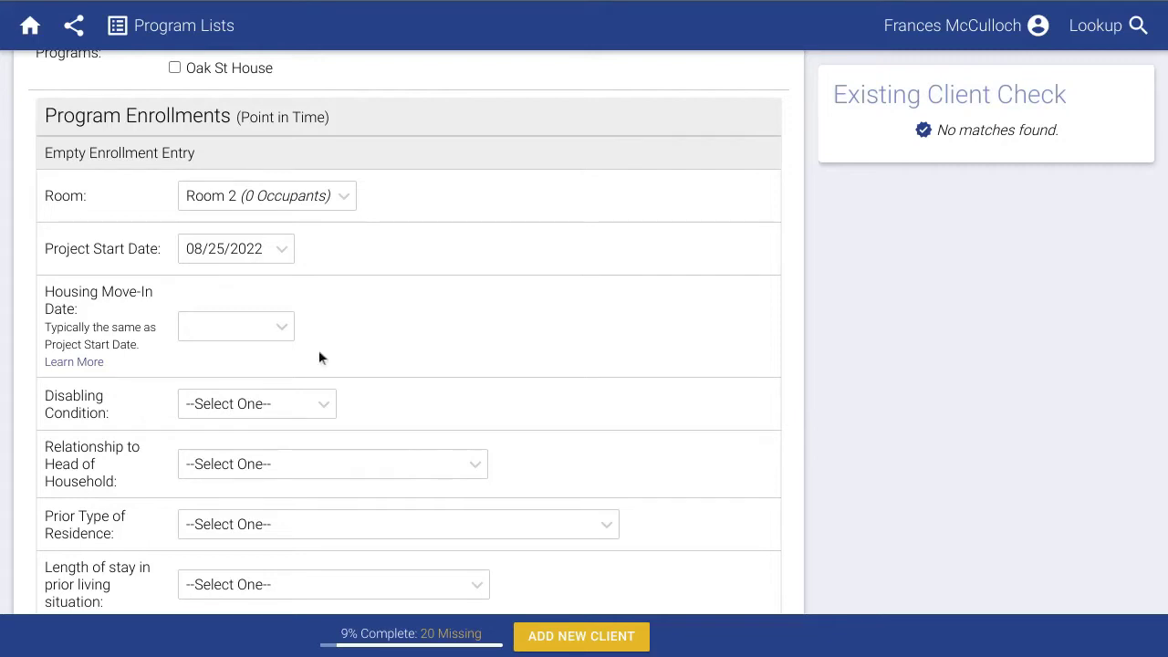
pyautogui.click(244, 325)
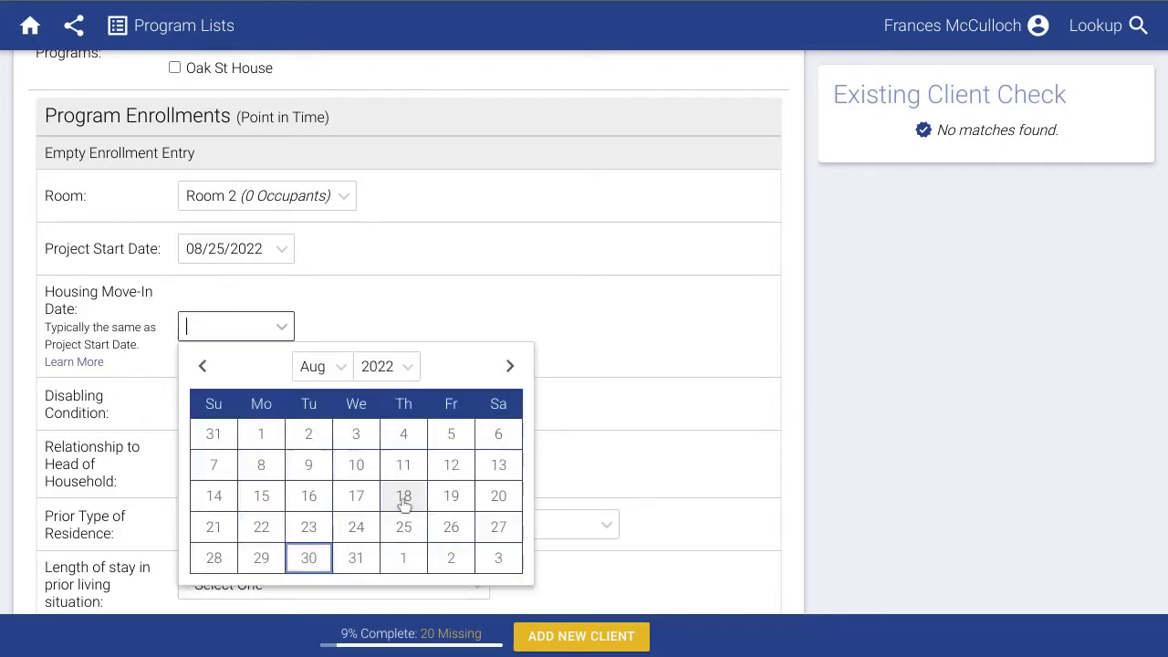
pyautogui.click(405, 527)
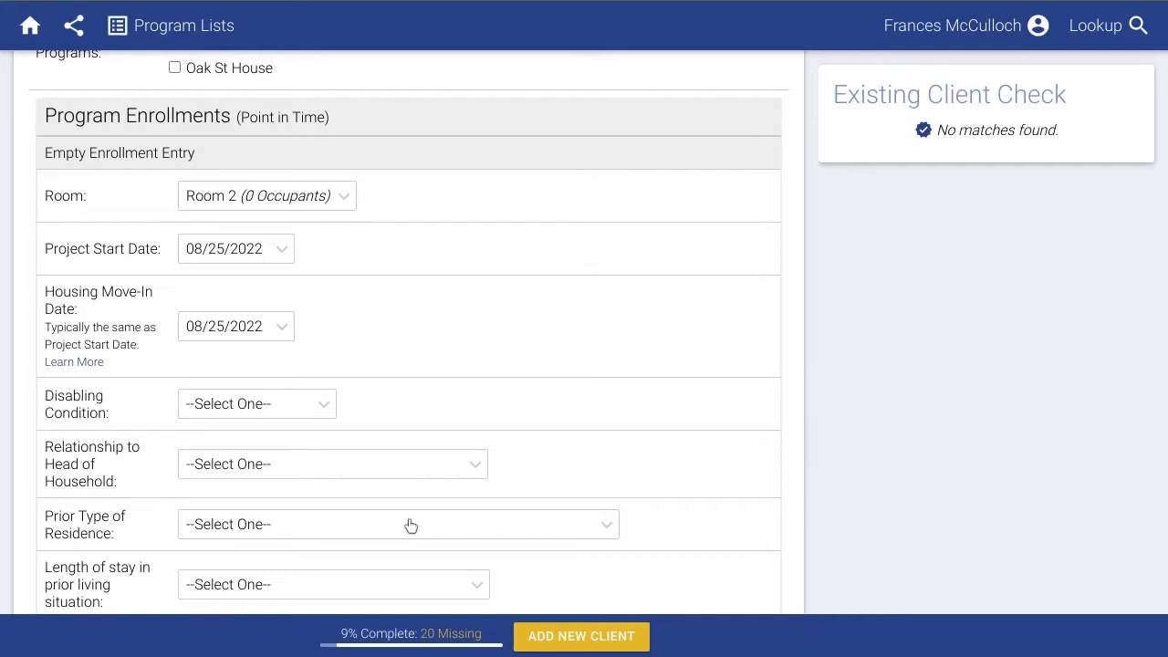
# Step: Record the Room 2 enrollment's exit with date 08/29/2022 and exit reason "Rental by client, no ongoing housing subsidy"
pyautogui.scroll(-5, 411, 526)
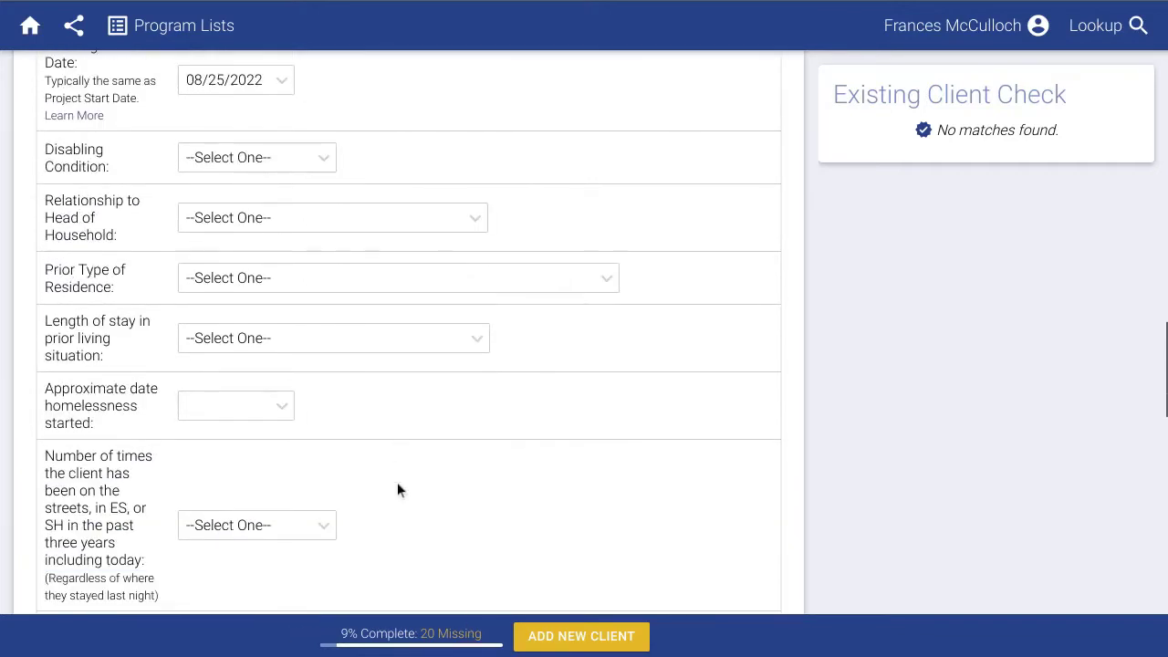
pyautogui.scroll(-1, 395, 483)
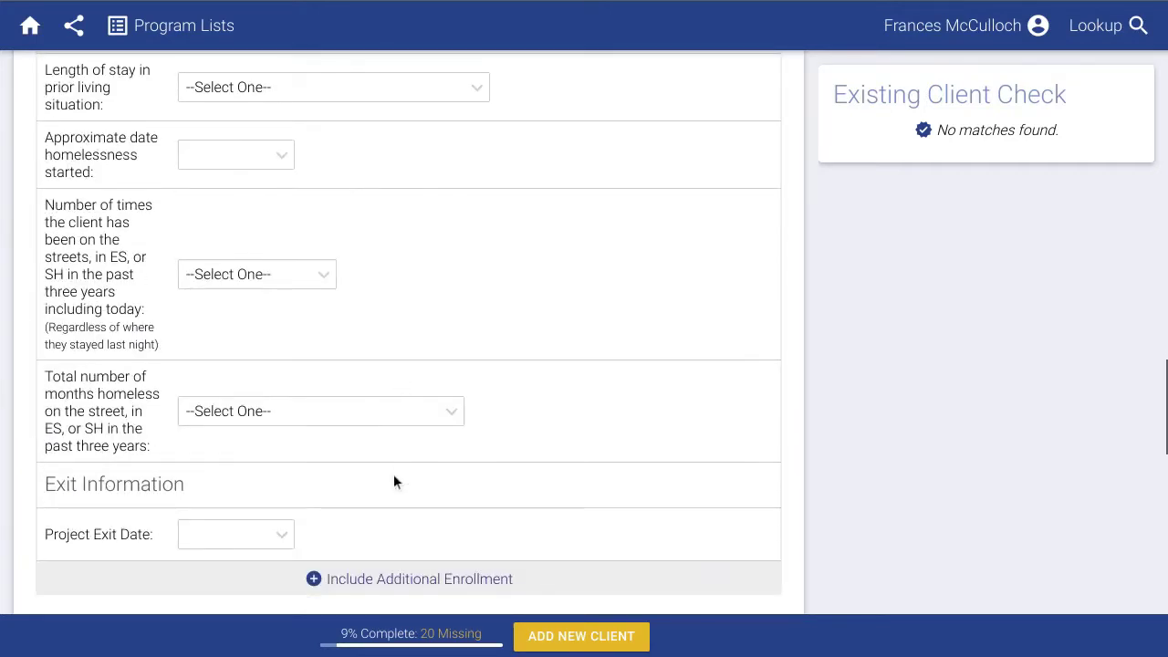
pyautogui.click(258, 533)
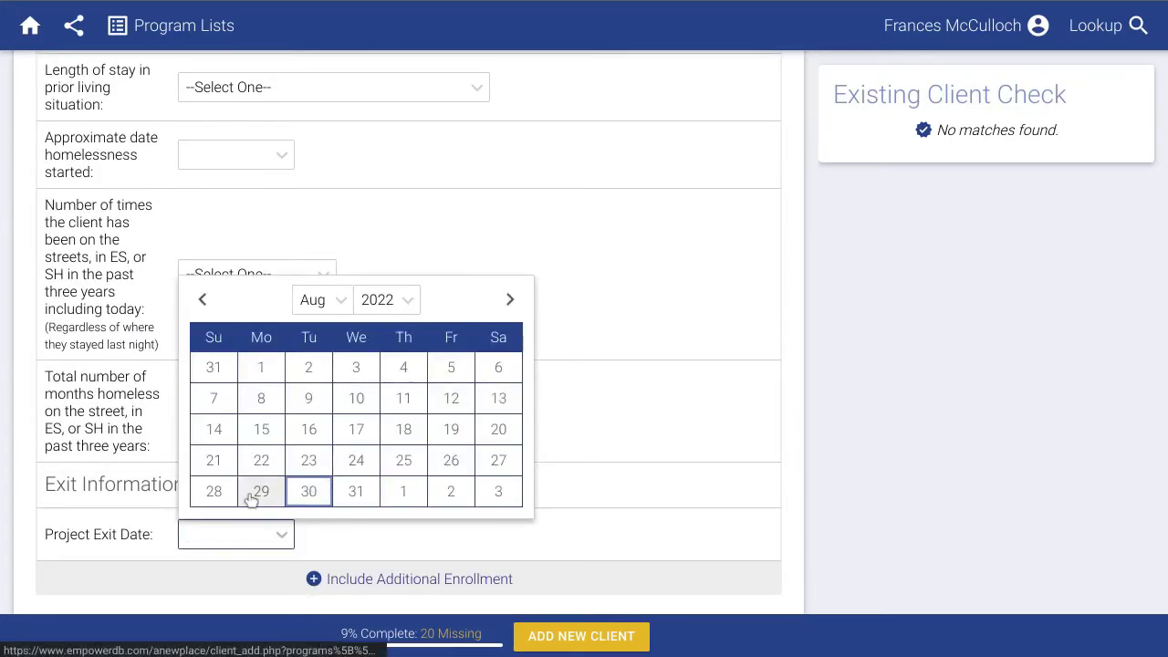
pyautogui.click(257, 492)
pyautogui.scroll(-1, 251, 500)
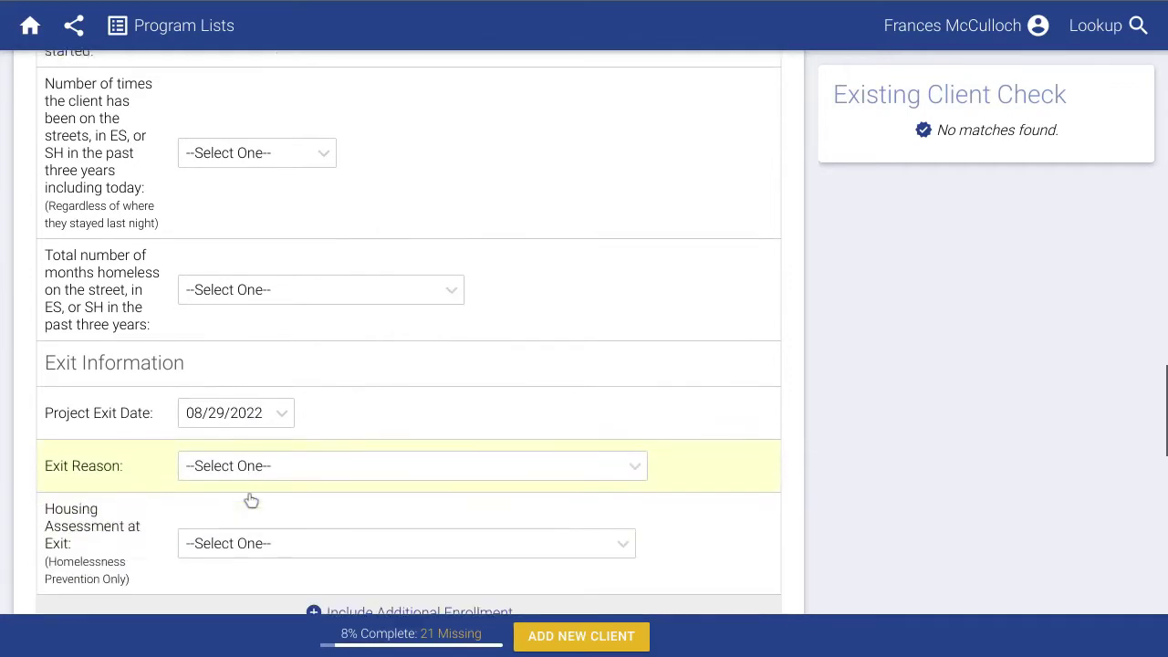
pyautogui.click(248, 467)
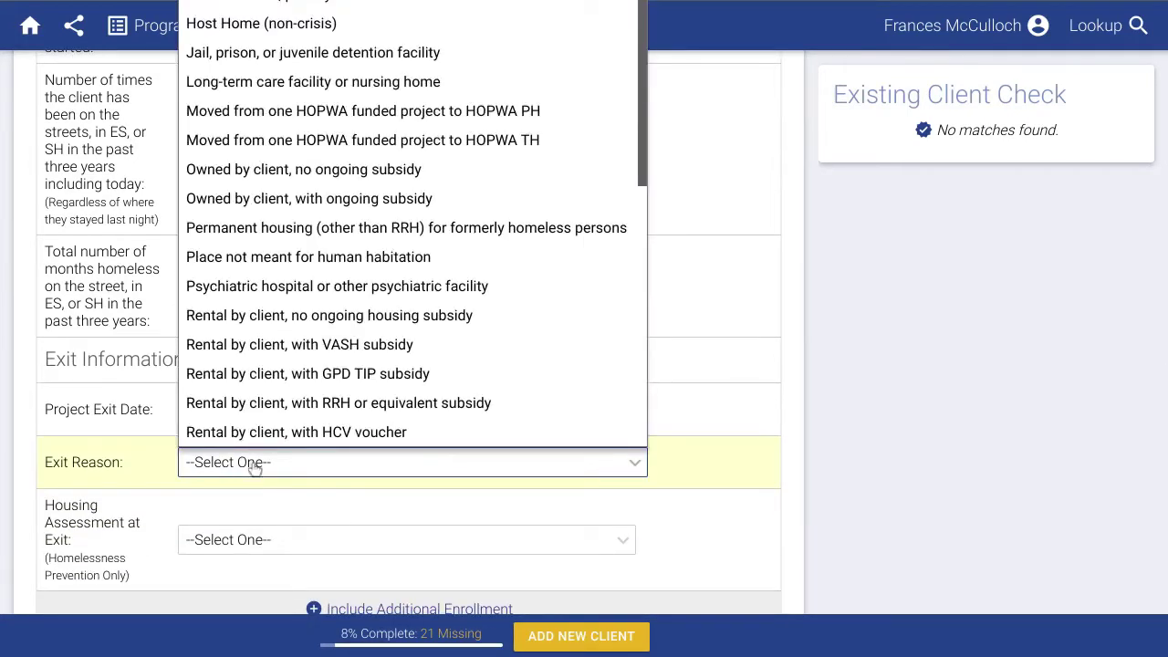
pyautogui.scroll(-1, 292, 338)
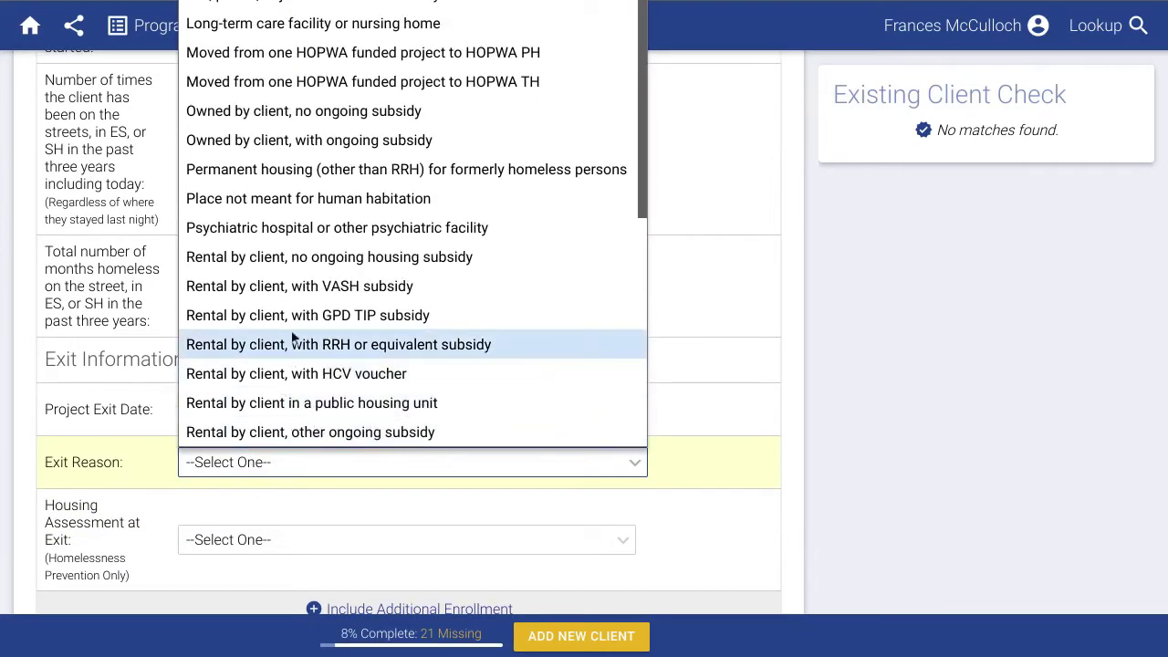
pyautogui.click(307, 262)
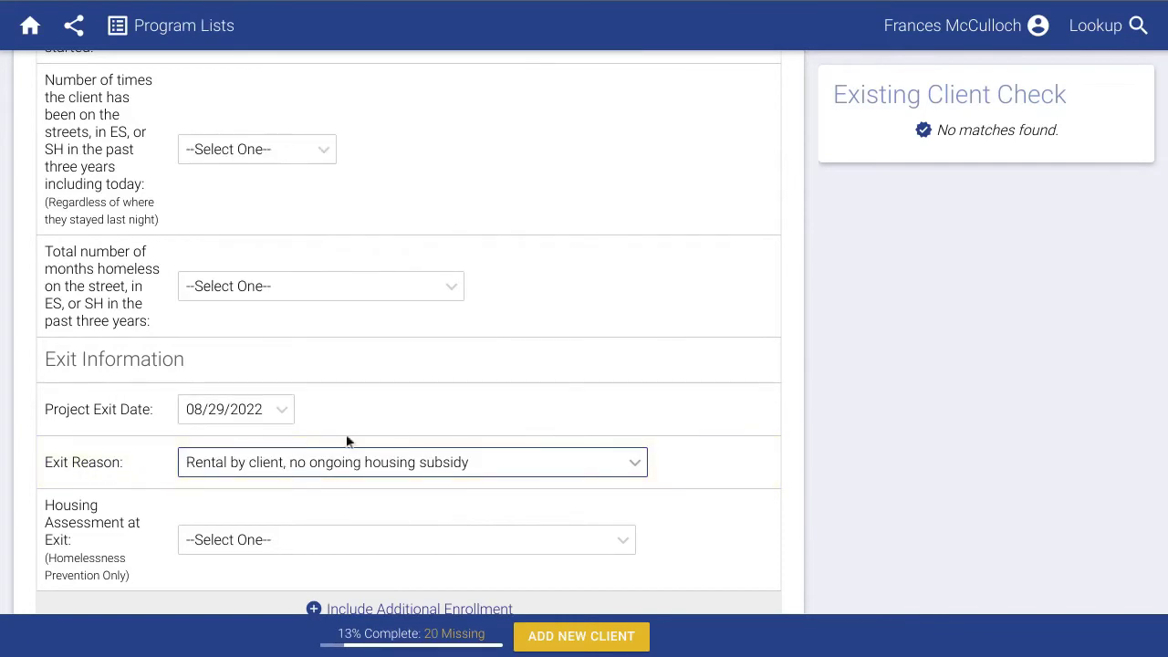
# Step: Include an additional program enrollment for the client and assign it to Room 1 of Maple St House
pyautogui.scroll(-2, 346, 433)
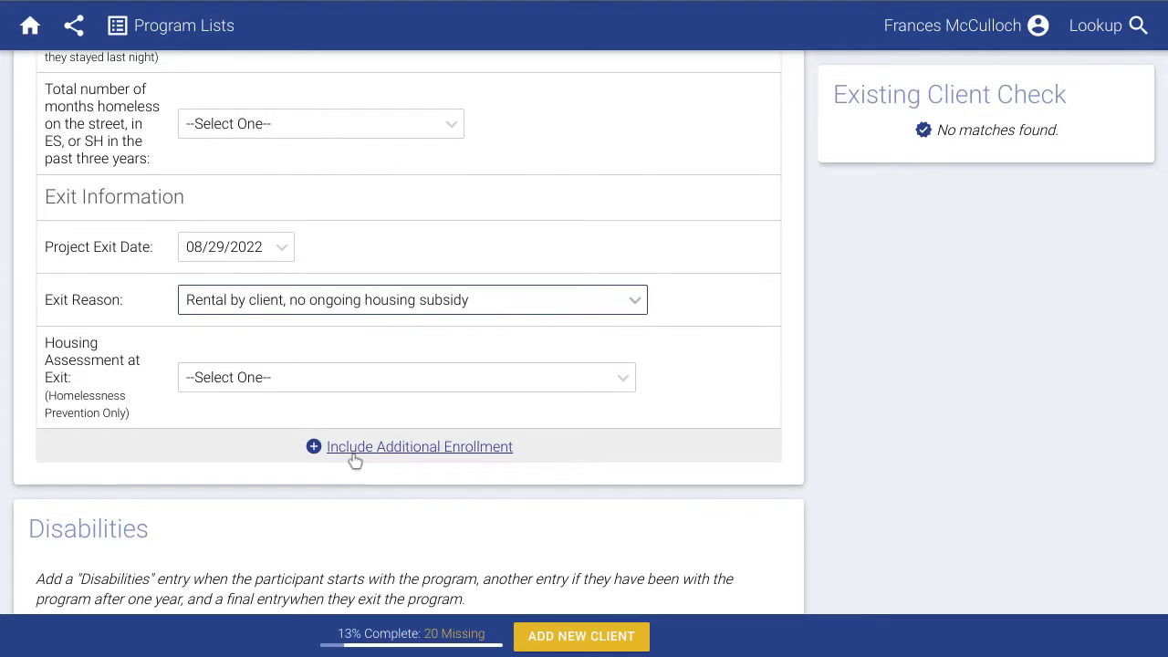
pyautogui.click(355, 461)
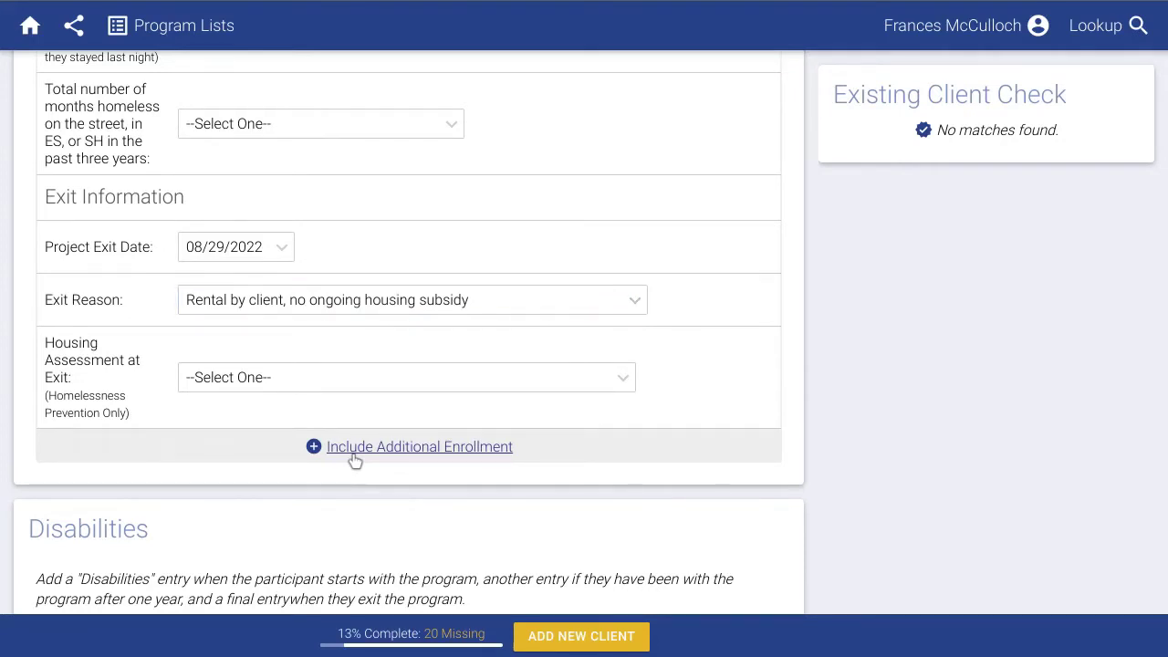
pyautogui.scroll(-2, 350, 454)
pyautogui.scroll(-2, 349, 455)
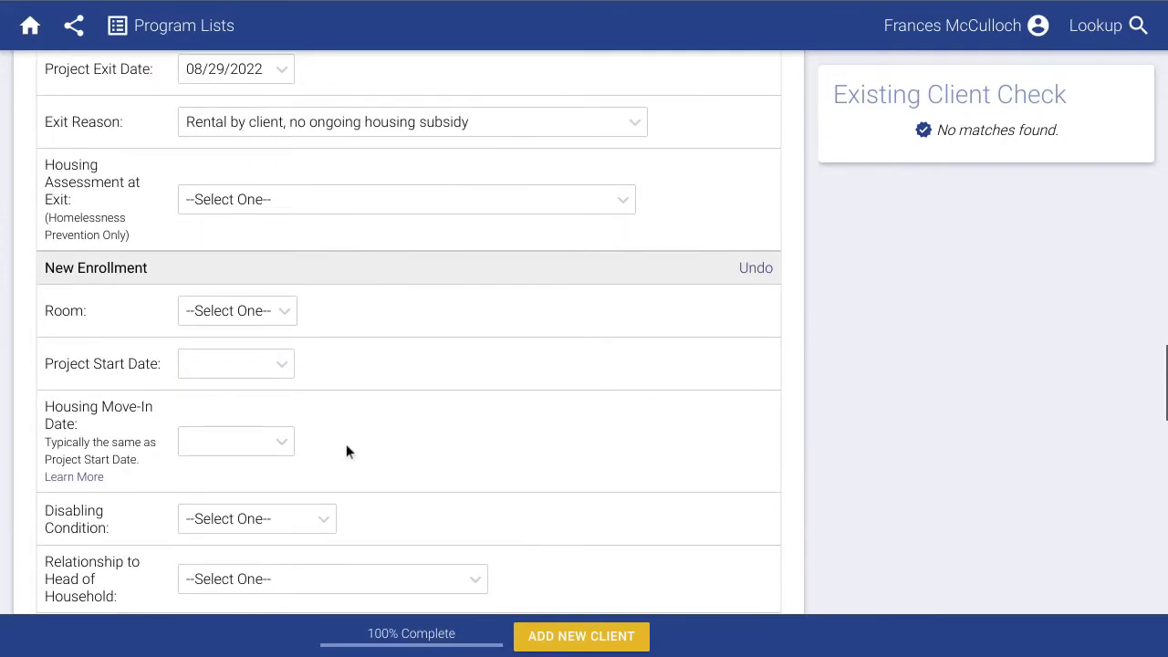
pyautogui.click(232, 260)
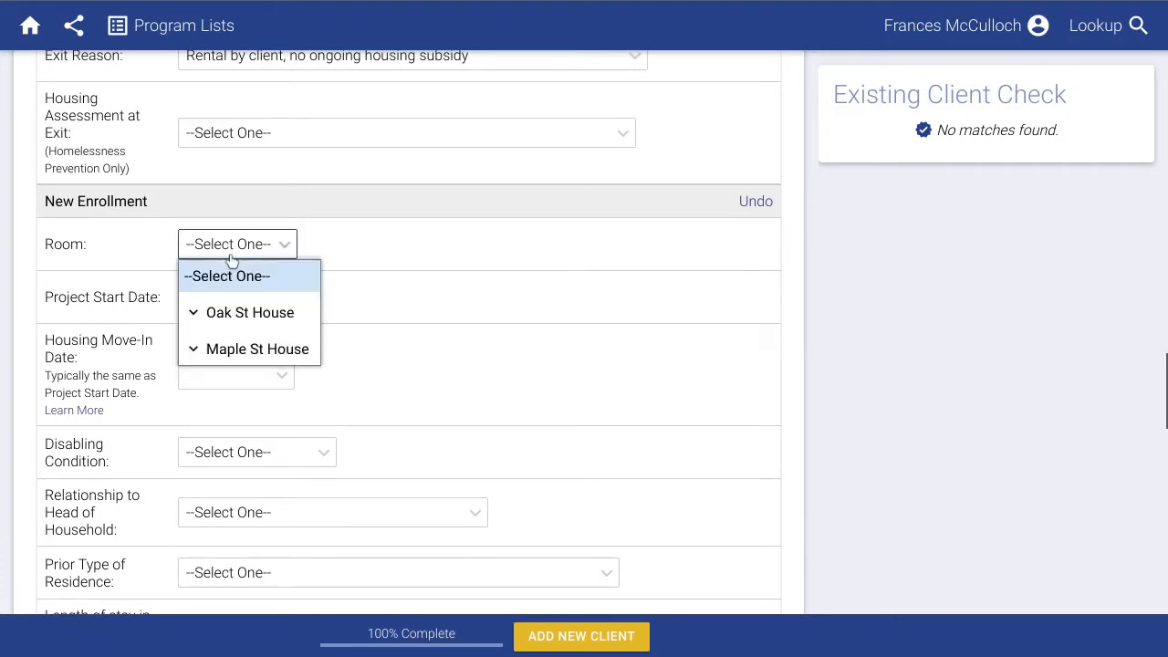
pyautogui.click(241, 347)
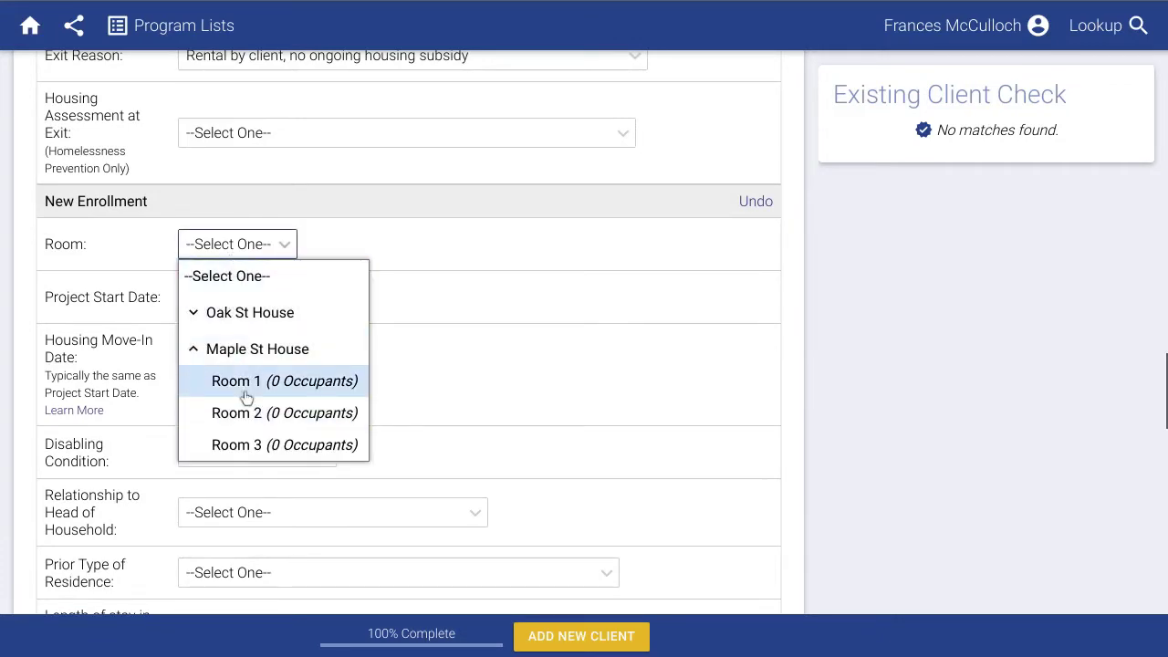
pyautogui.click(243, 391)
# Step: Set the project start date and housing move-in date of the additional enrollment to 08/30/2022
pyautogui.click(223, 305)
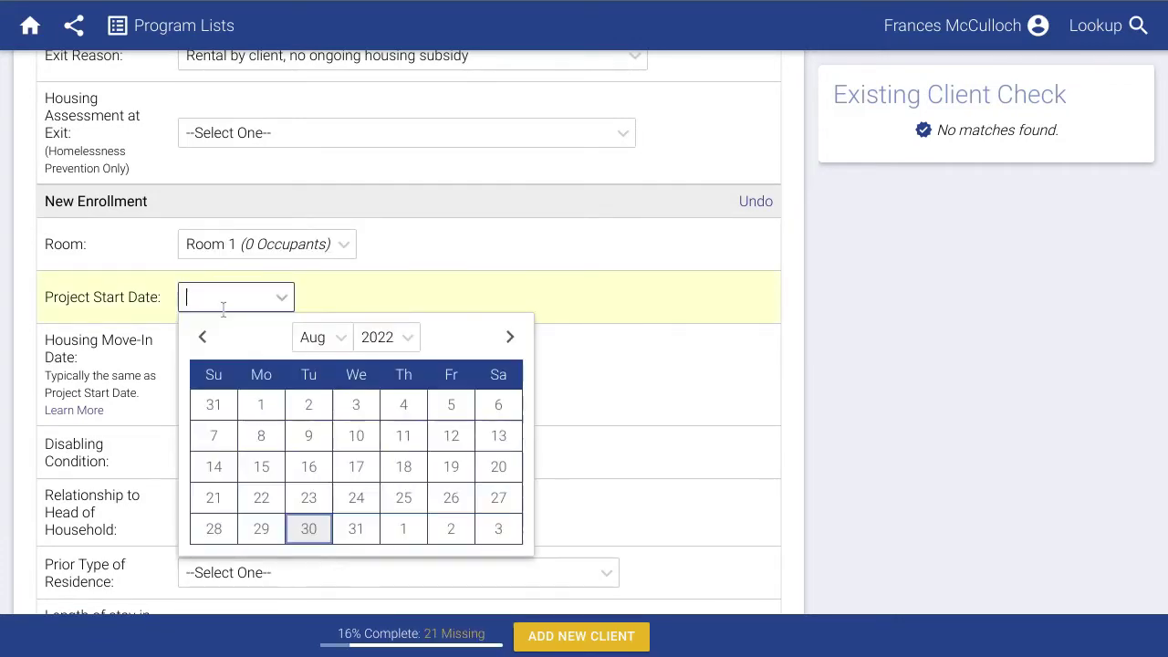
pyautogui.click(308, 528)
pyautogui.click(247, 378)
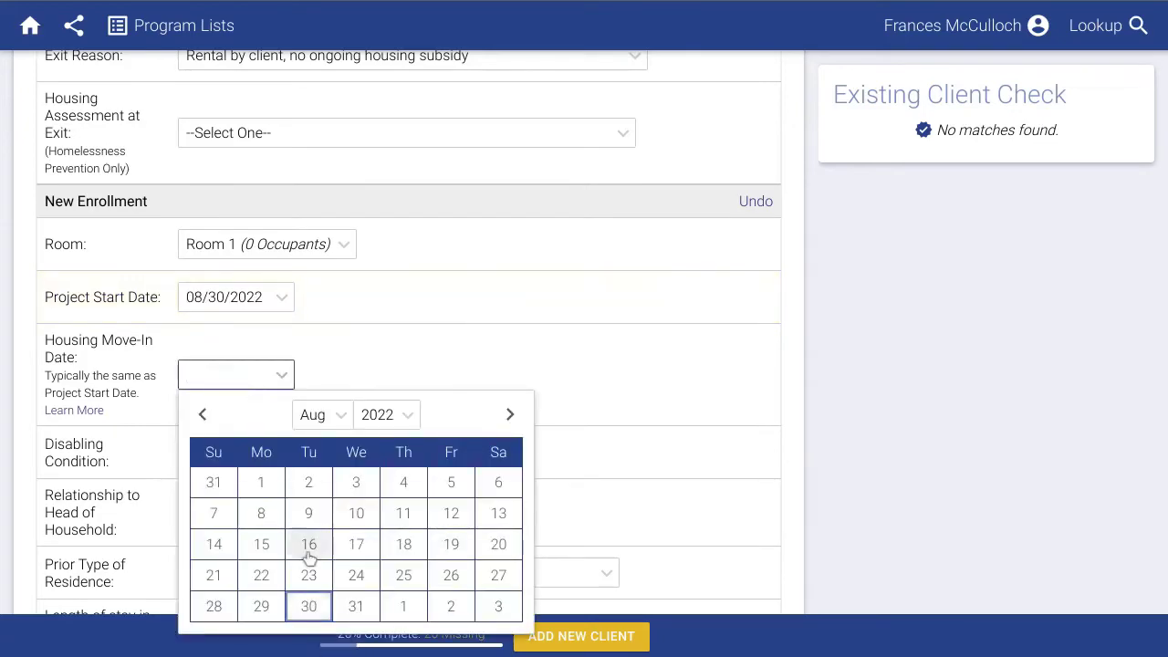
pyautogui.click(309, 601)
# Step: Set the number of household members to 3 in the household section at the end of the intake form
pyautogui.scroll(-2, 352, 438)
pyautogui.scroll(-10, 354, 431)
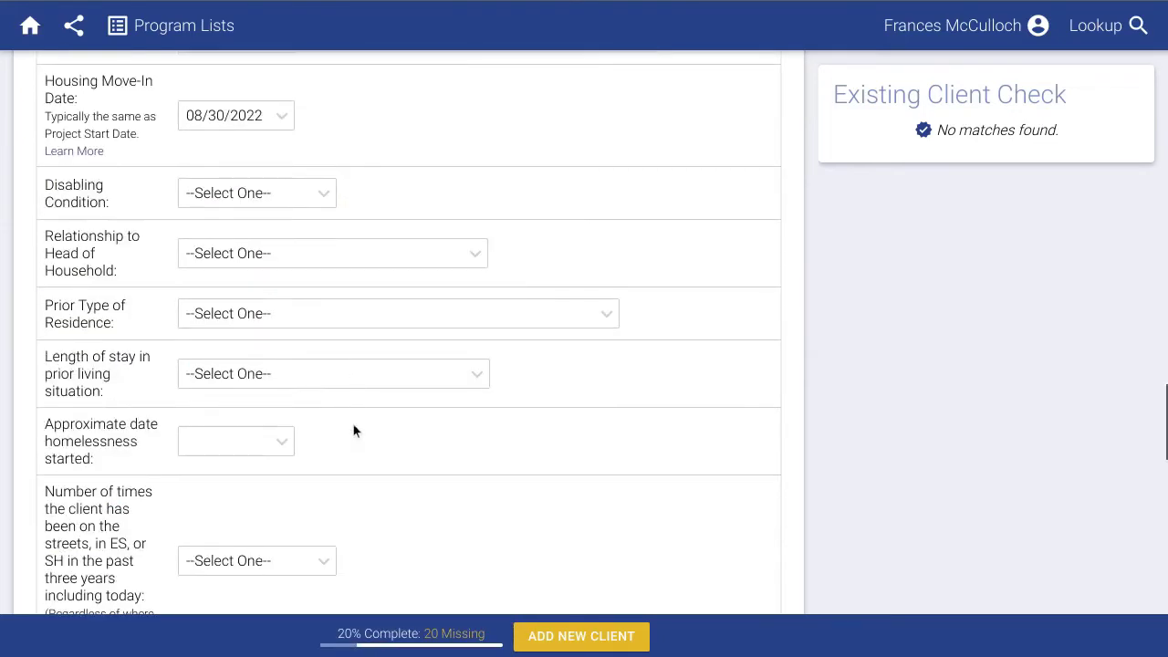
pyautogui.scroll(-3, 354, 428)
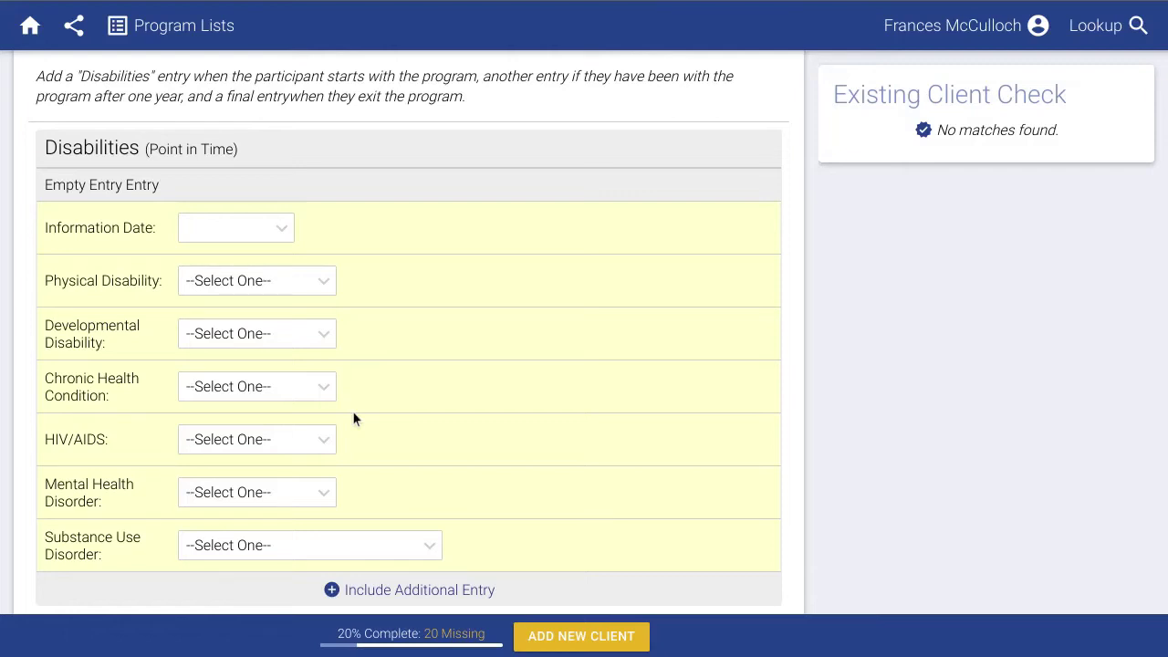
pyautogui.scroll(-1, 354, 418)
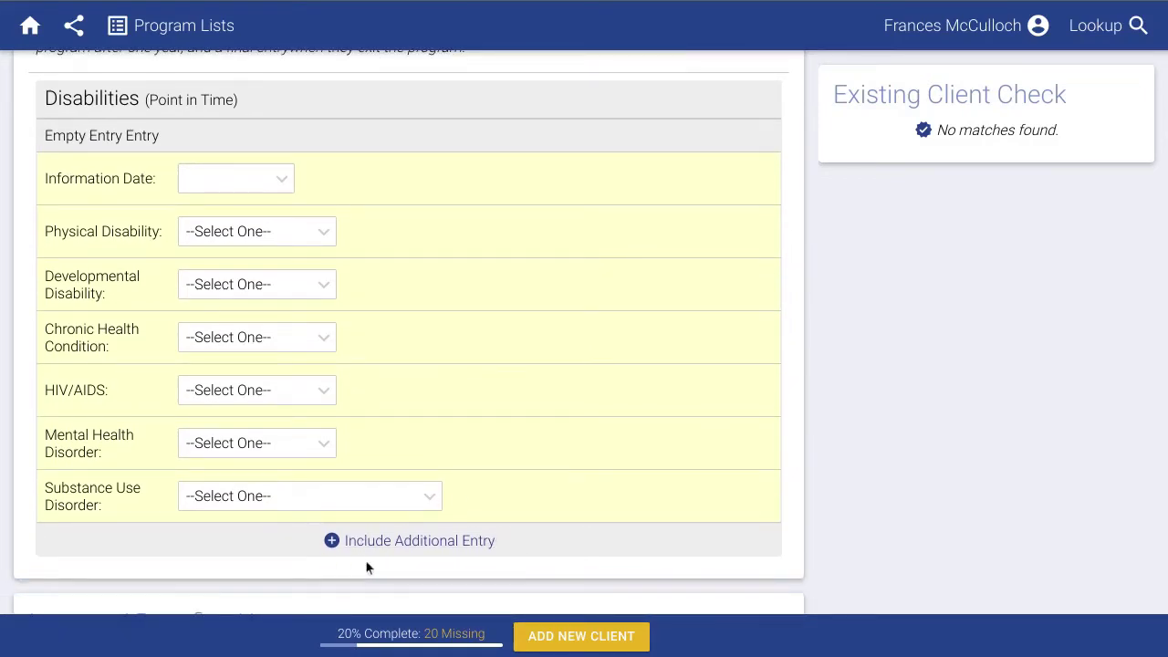
pyautogui.scroll(-7, 365, 559)
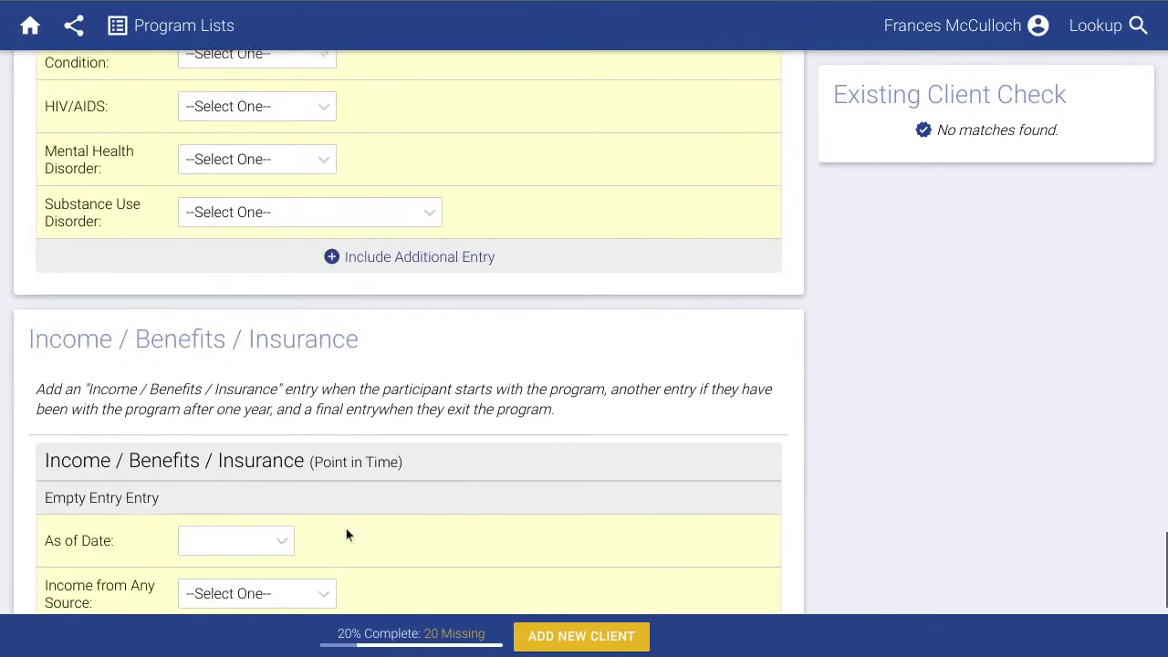
pyautogui.scroll(-1, 331, 513)
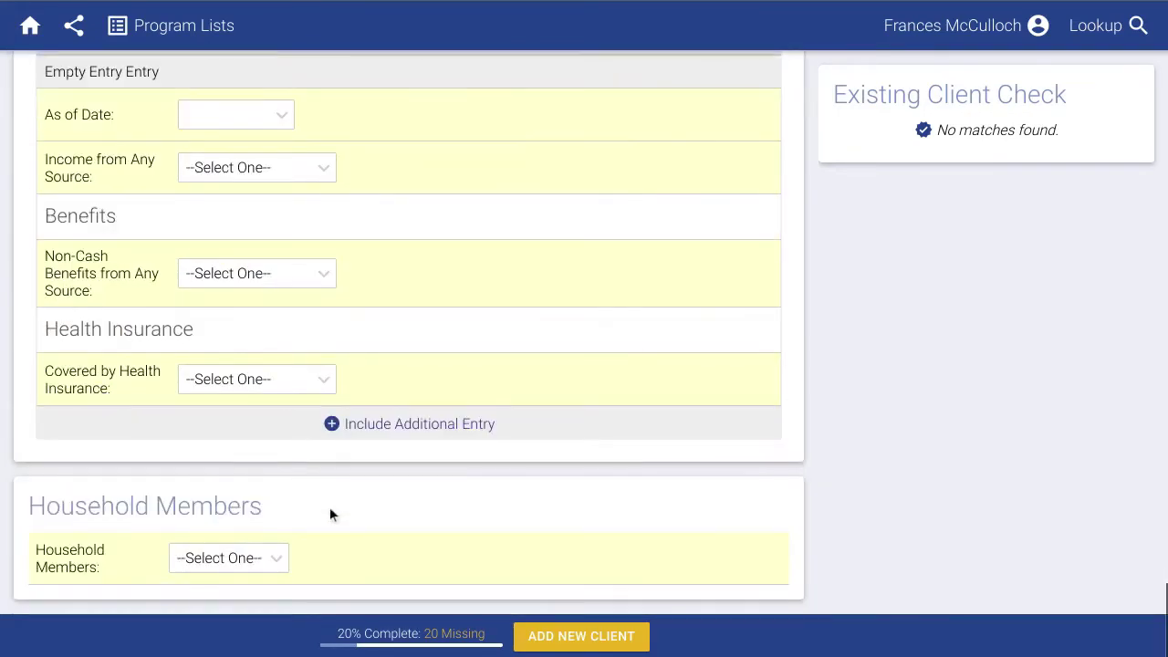
pyautogui.click(266, 564)
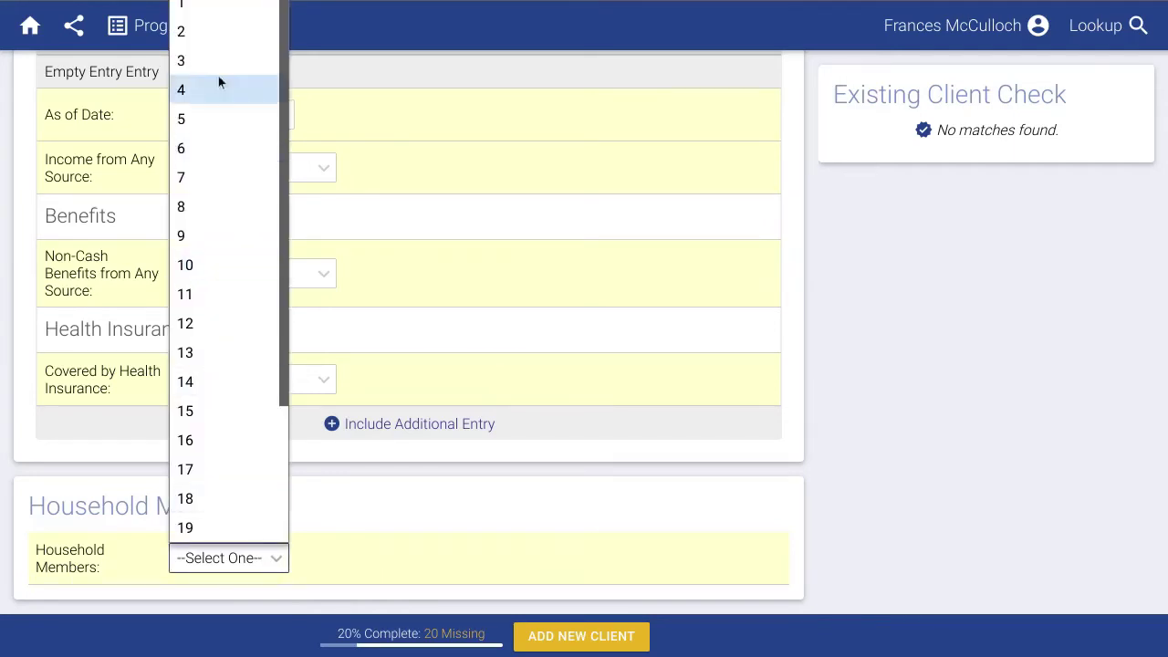
pyautogui.click(193, 16)
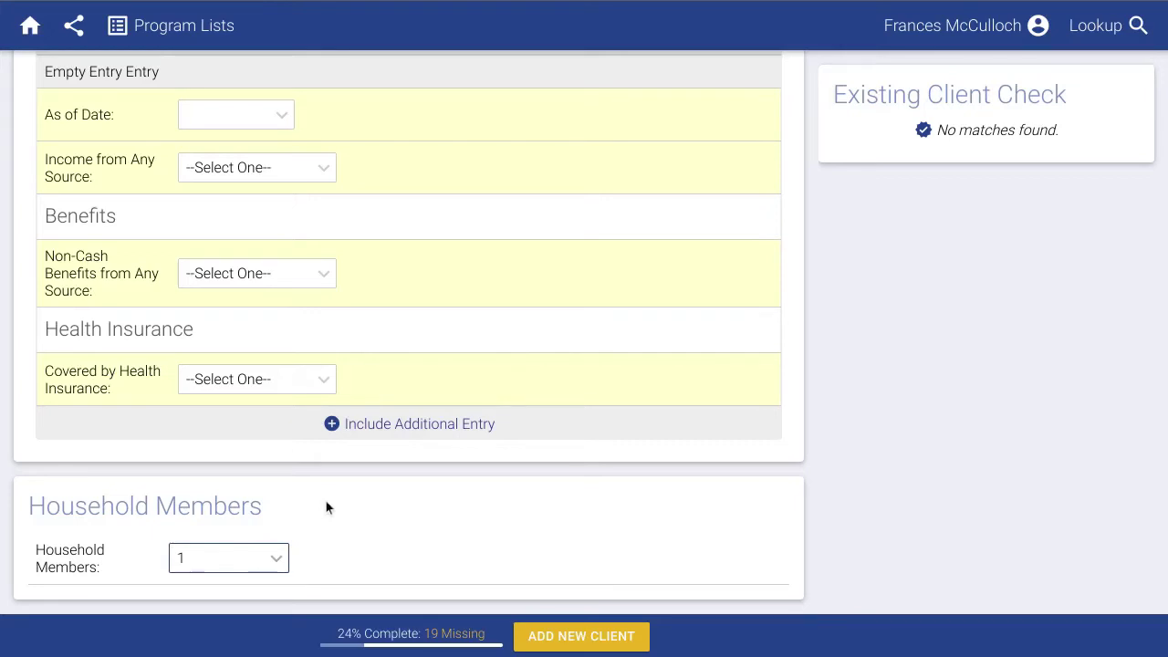
pyautogui.click(242, 555)
pyautogui.scroll(-1, 209, 105)
pyautogui.click(188, 8)
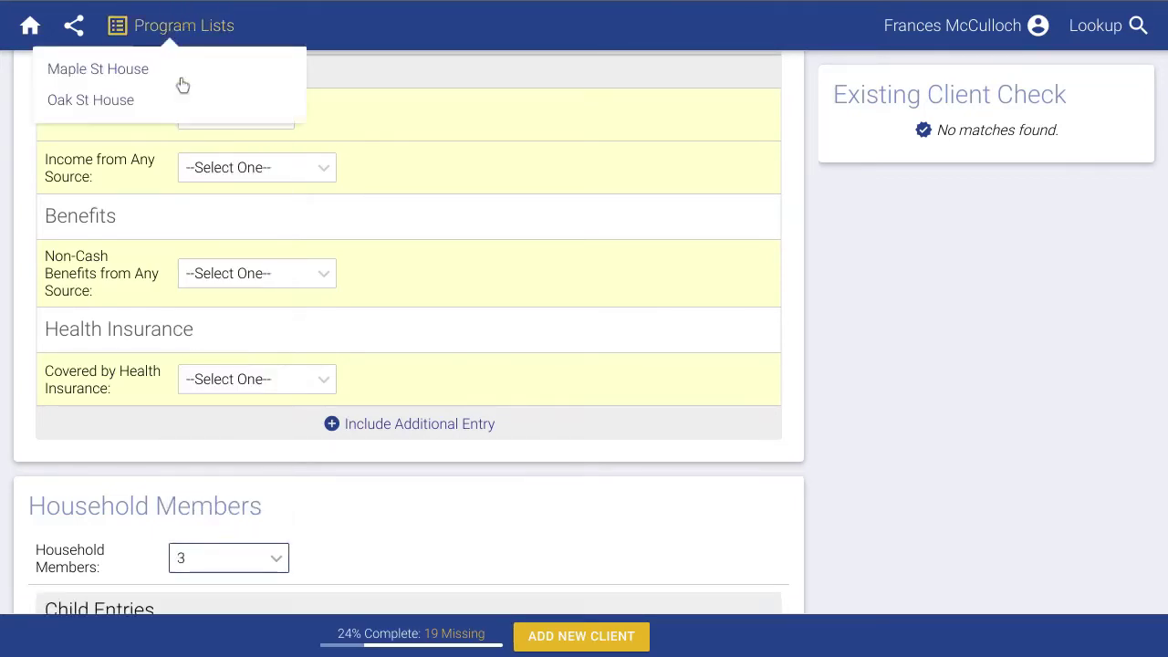
# Step: Fill in the first child entry with the child's first and last name, date of birth and gender Female
pyautogui.scroll(-5, 346, 511)
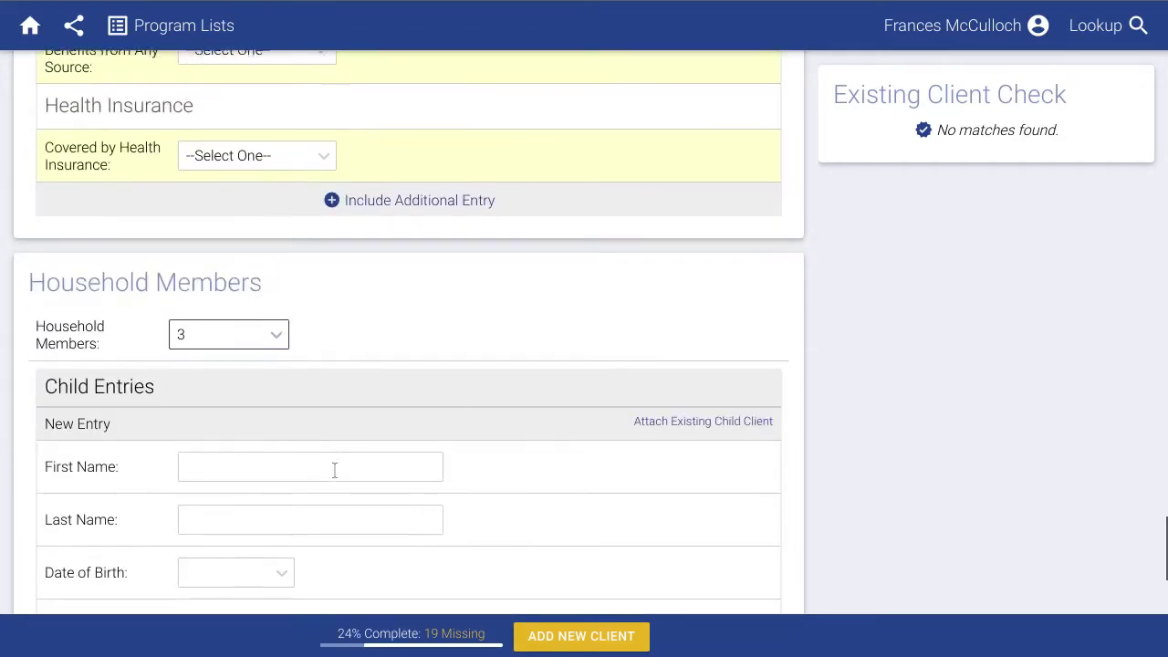
pyautogui.scroll(-1, 324, 456)
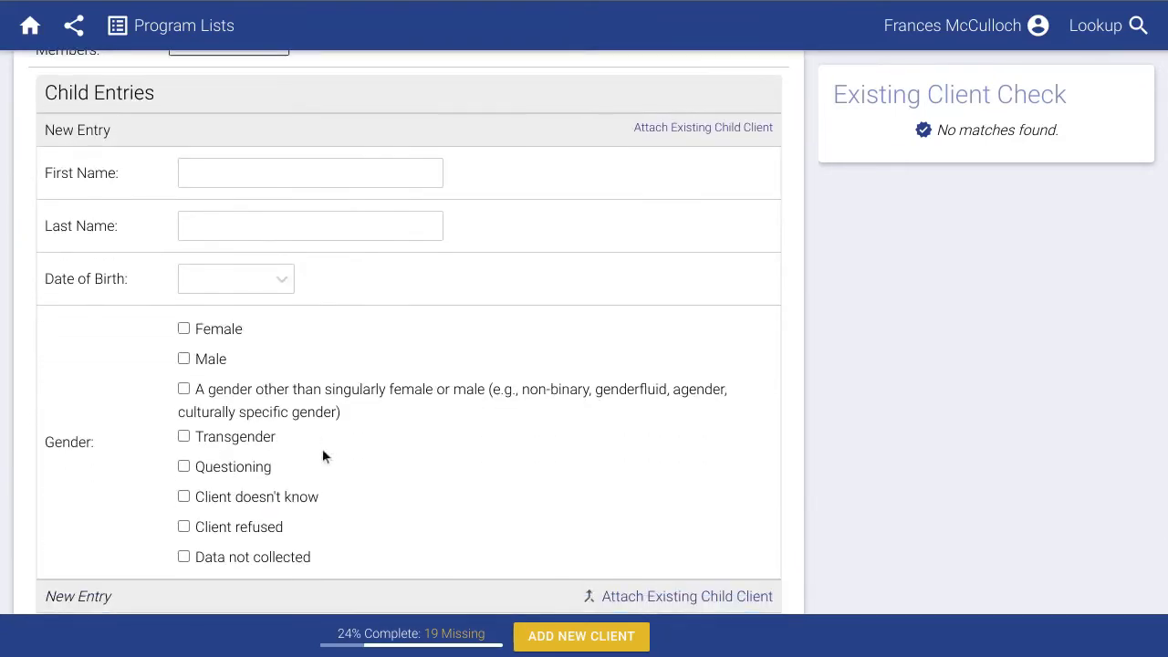
pyautogui.click(193, 177)
pyautogui.write('Margaret')
pyautogui.press('Tab')
pyautogui.write('M')
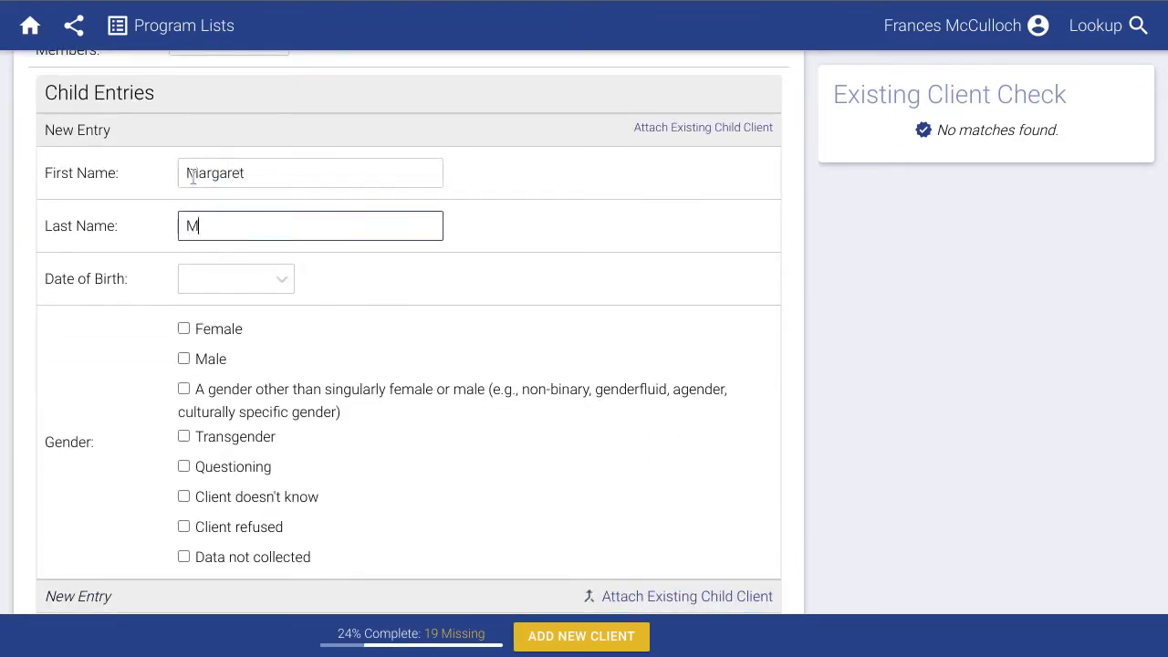
pyautogui.write('atthews')
pyautogui.click(184, 278)
pyautogui.write('5/13/')
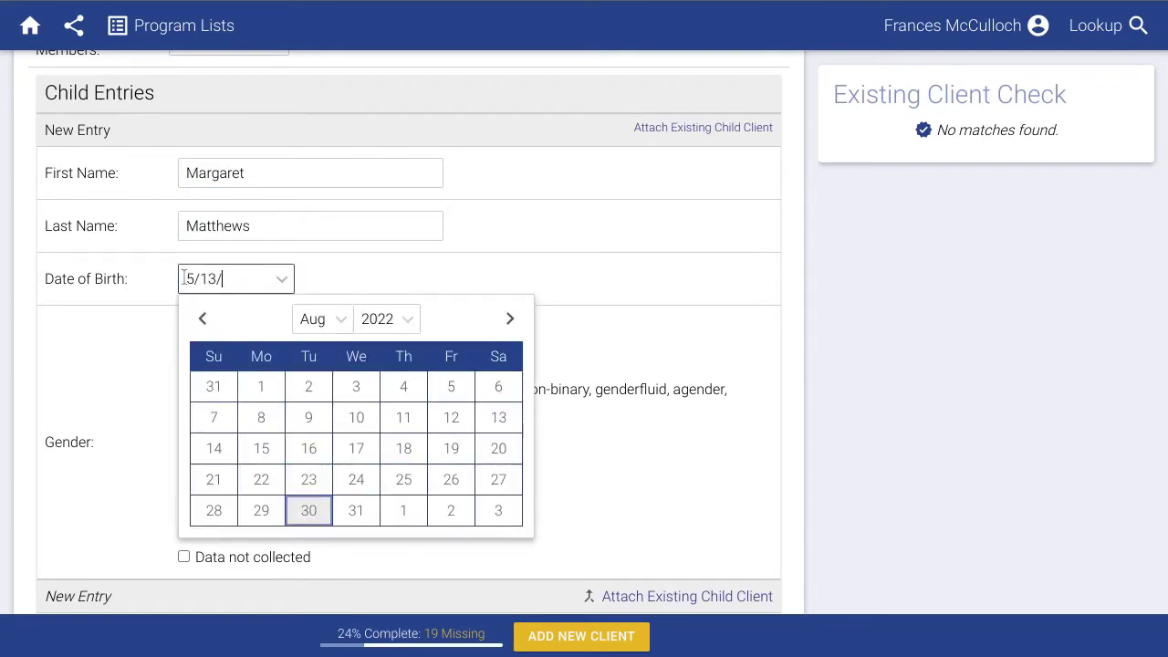
pyautogui.write('2017')
pyautogui.press('Tab')
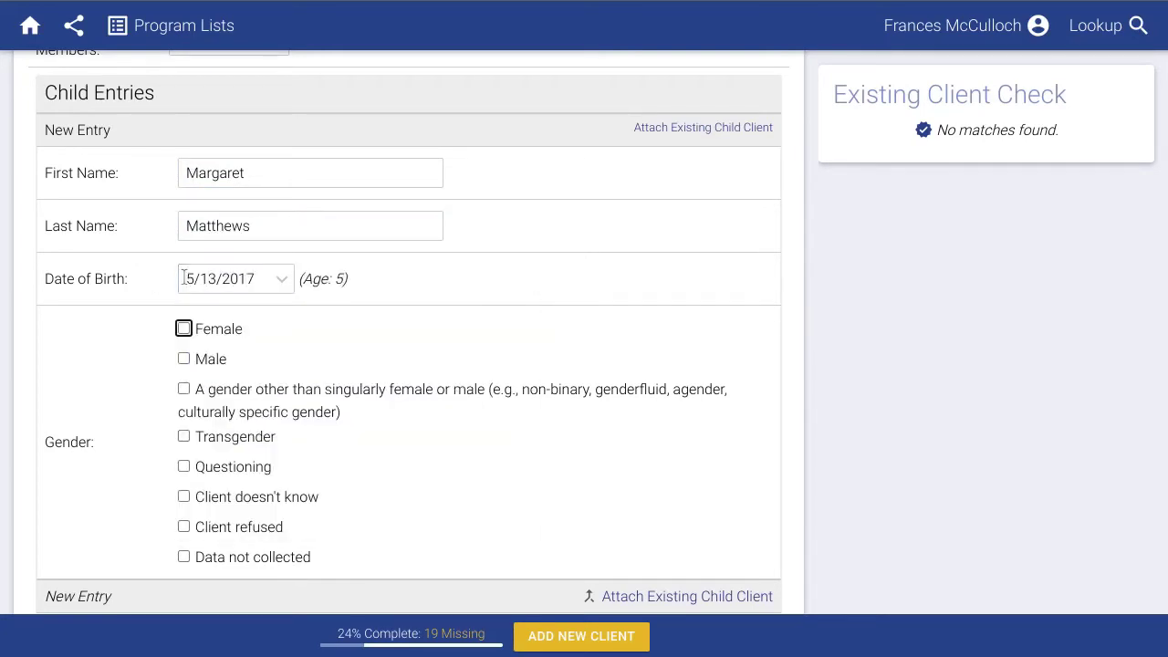
pyautogui.click(204, 330)
# Step: Enter the second child's first and last name in the next child entry and mark the gender as Male
pyautogui.scroll(-4, 204, 328)
pyautogui.click(204, 312)
pyautogui.write('Elliot')
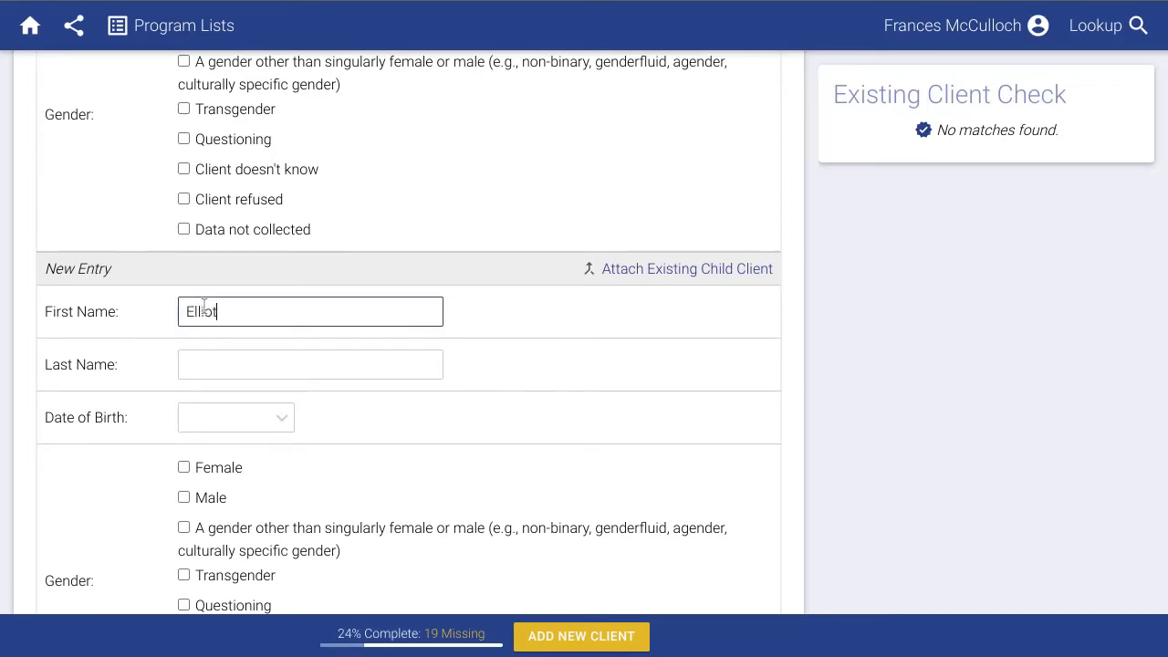
pyautogui.press('Tab')
pyautogui.write('Matthew')
pyautogui.click(205, 501)
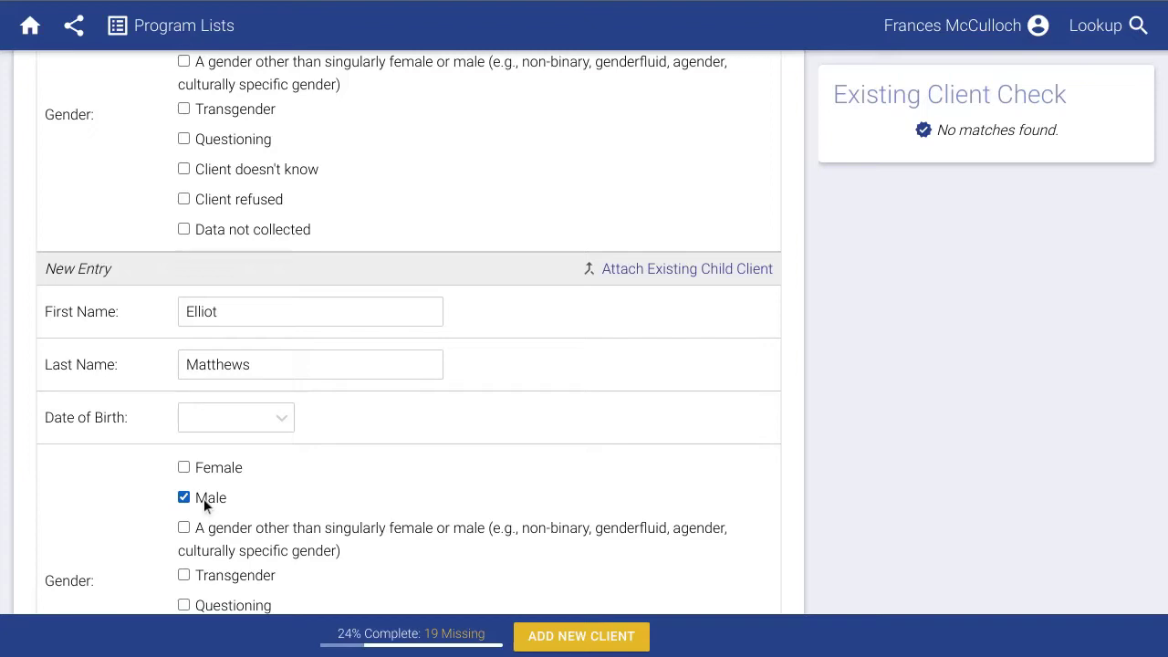
pyautogui.scroll(-1, 203, 498)
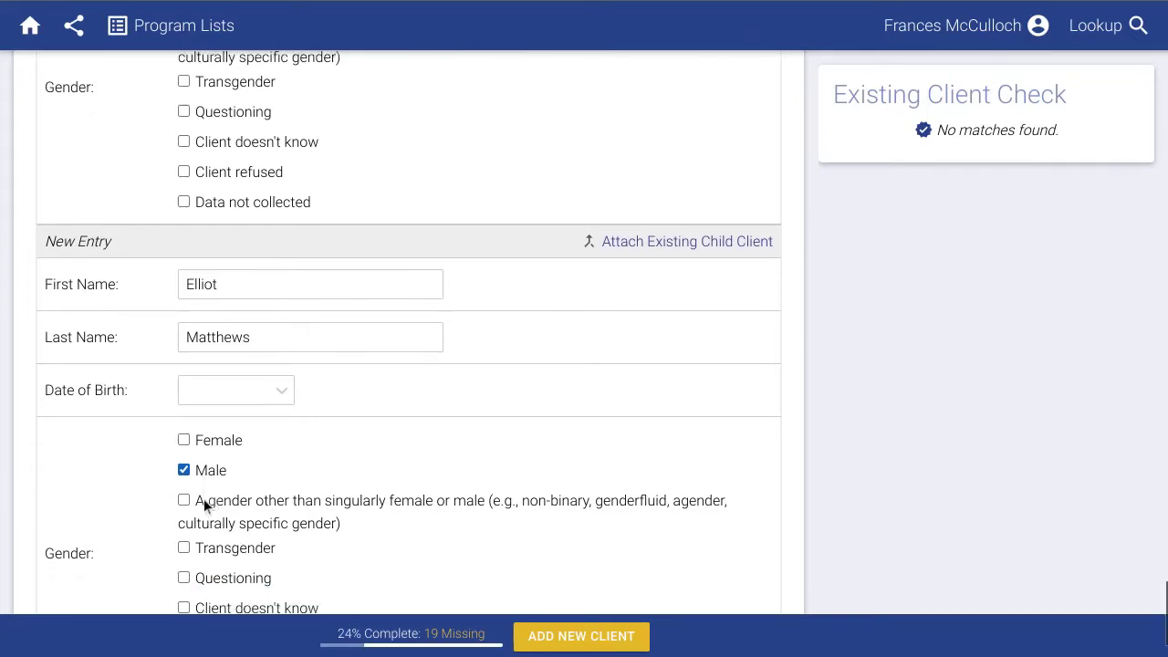
pyautogui.scroll(-1, 204, 498)
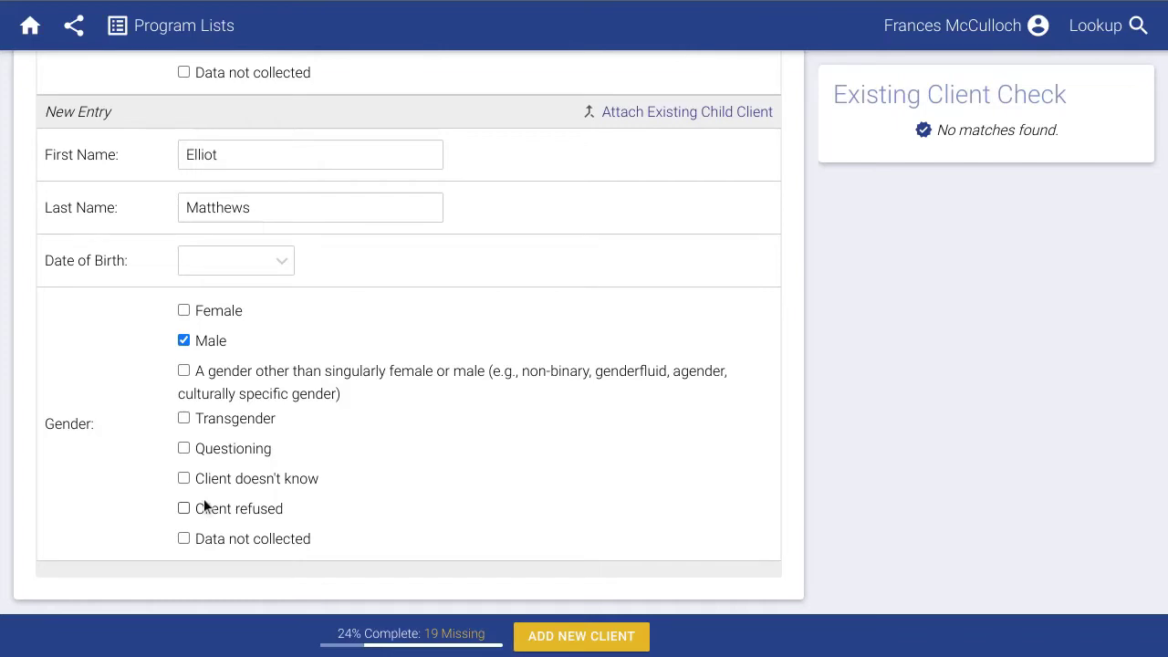
# Step: Save the completed intake as a new client record and return to the homepage
pyautogui.click(573, 635)
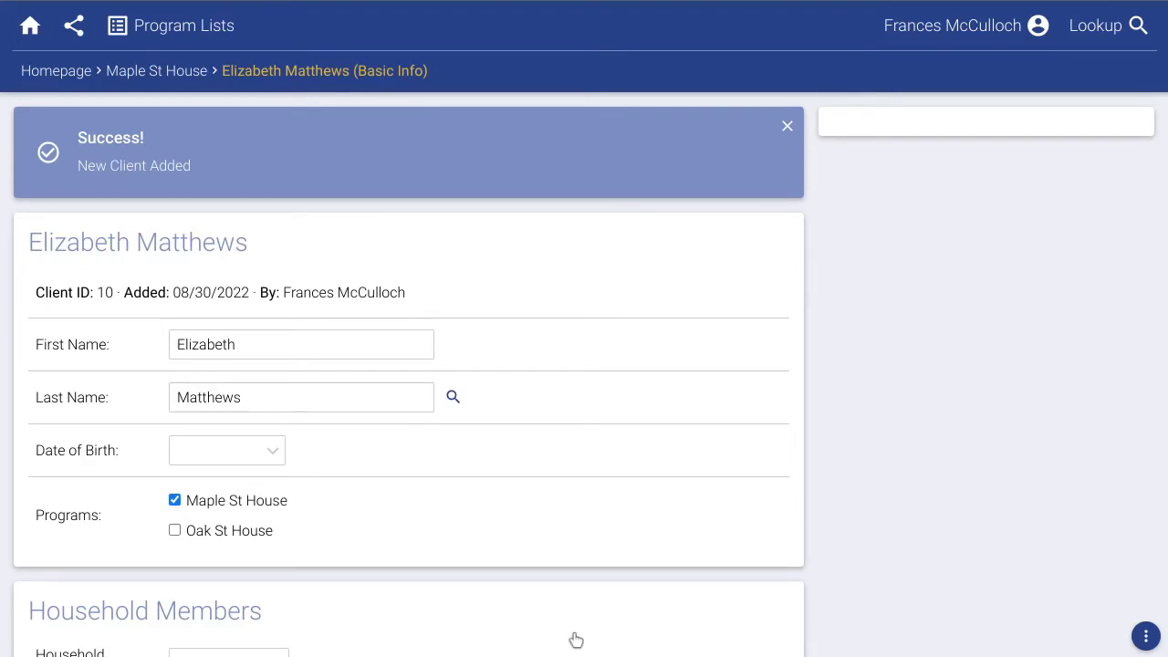
pyautogui.click(57, 74)
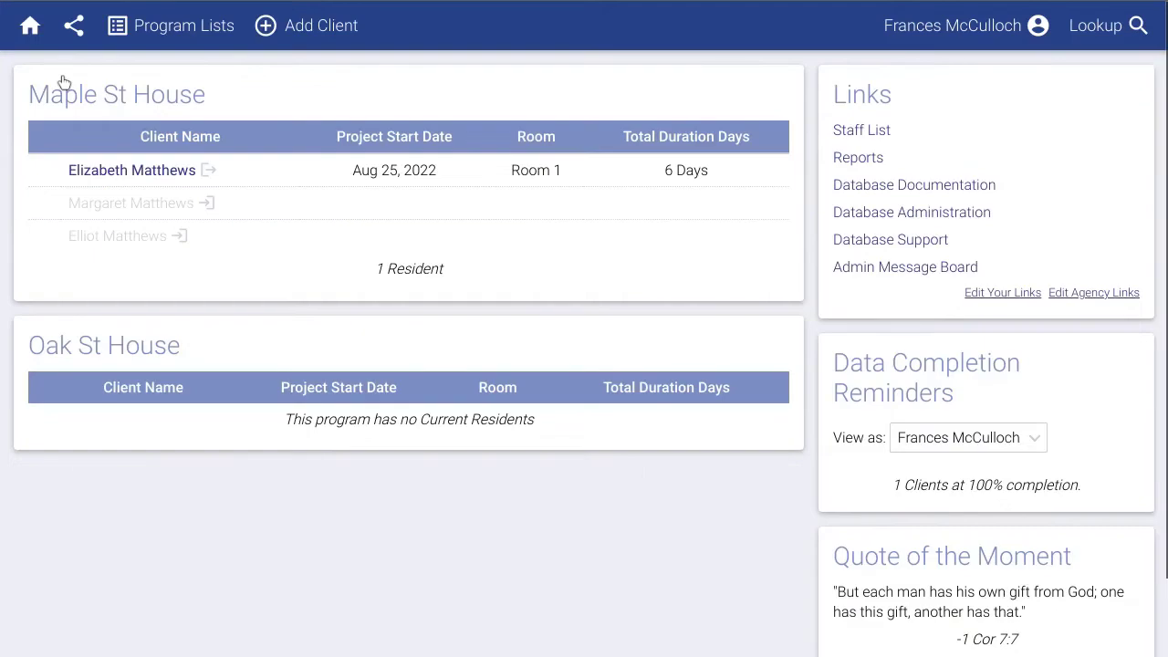
# Step: Look up the new parent client by name, view the Adult Intake page, and return to the client's basic info
pyautogui.click(1094, 26)
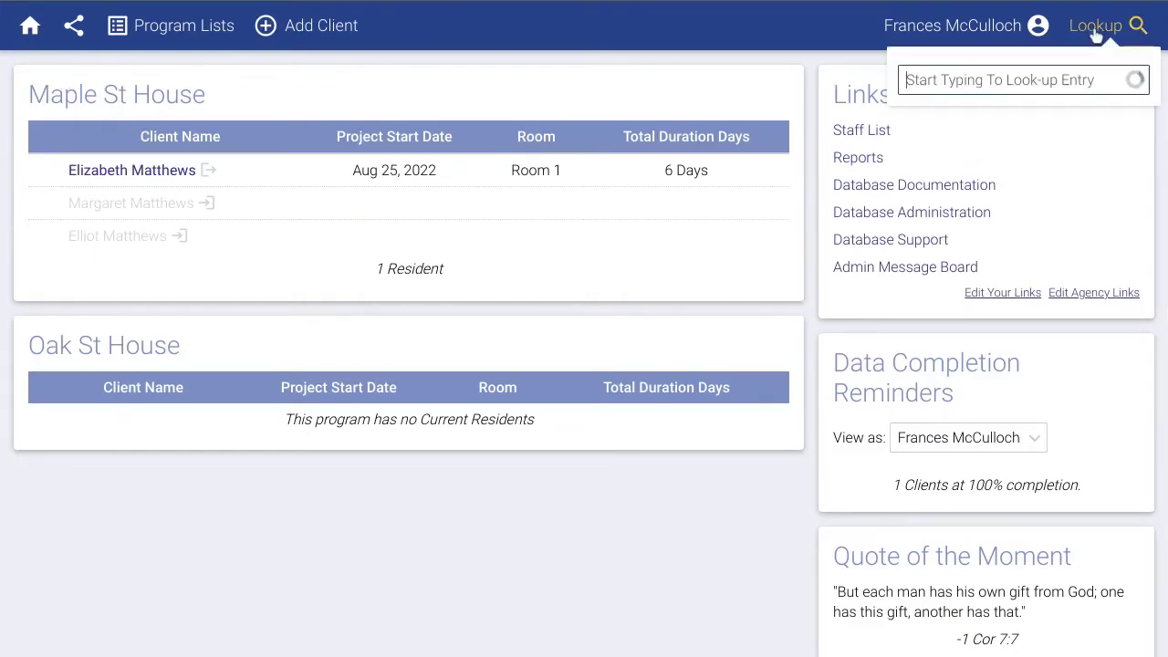
pyautogui.write('eliz')
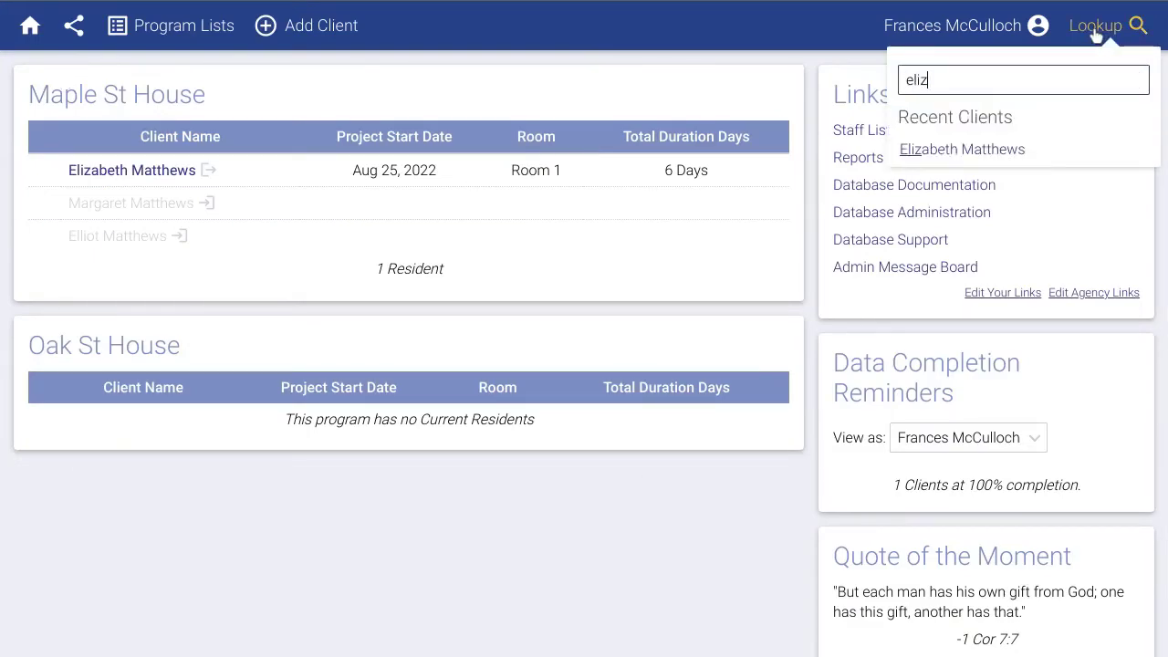
pyautogui.click(1032, 149)
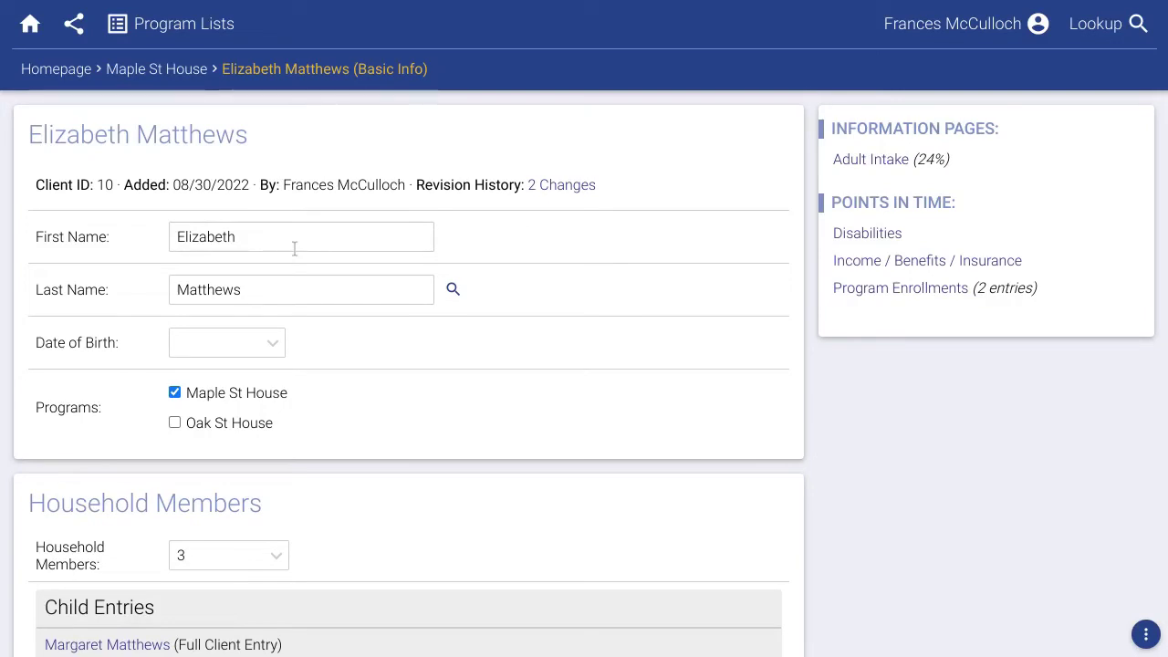
pyautogui.click(853, 162)
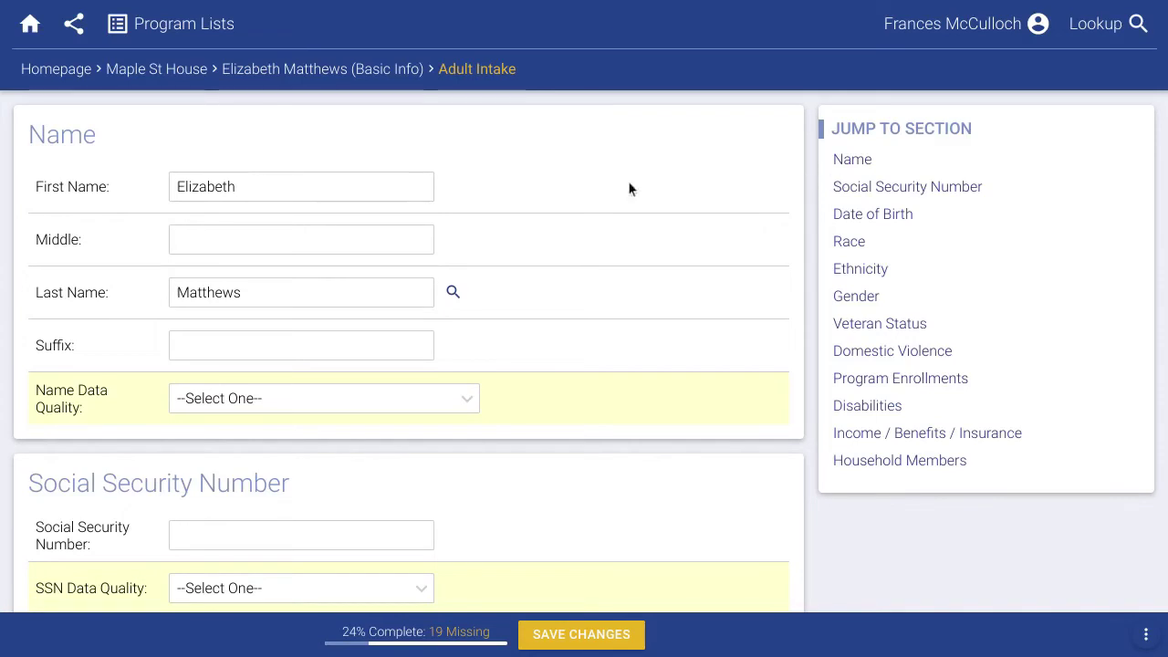
pyautogui.click(331, 73)
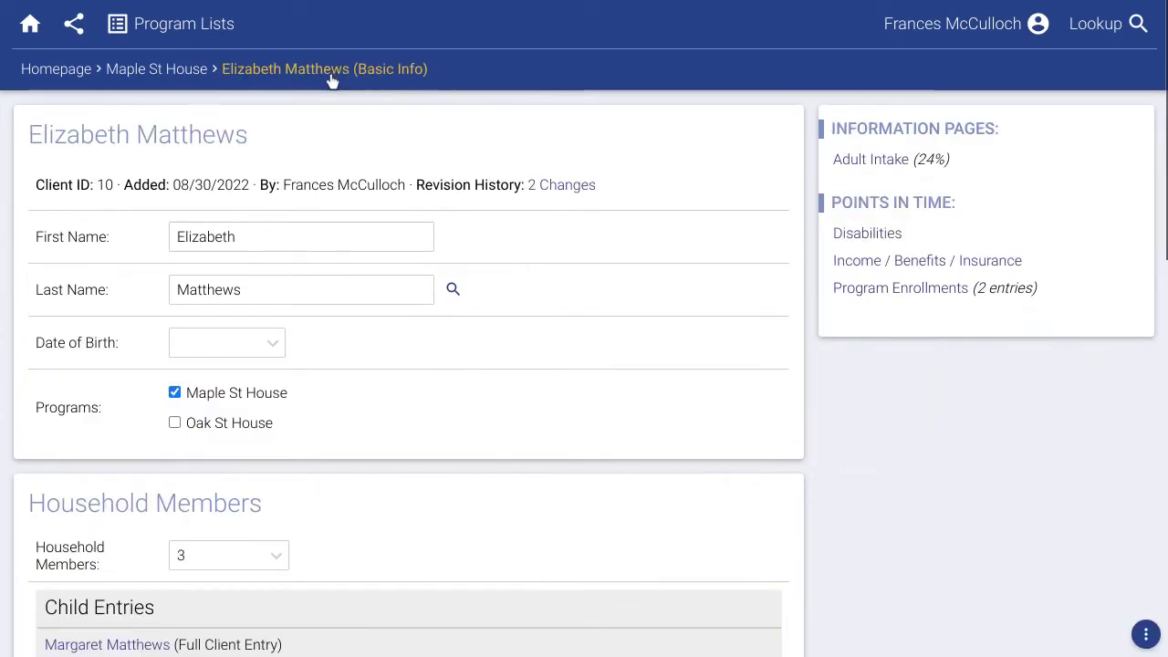
# Step: Review the parent client's Program Enrollments entries and the child entries in the Household Members section
pyautogui.click(863, 290)
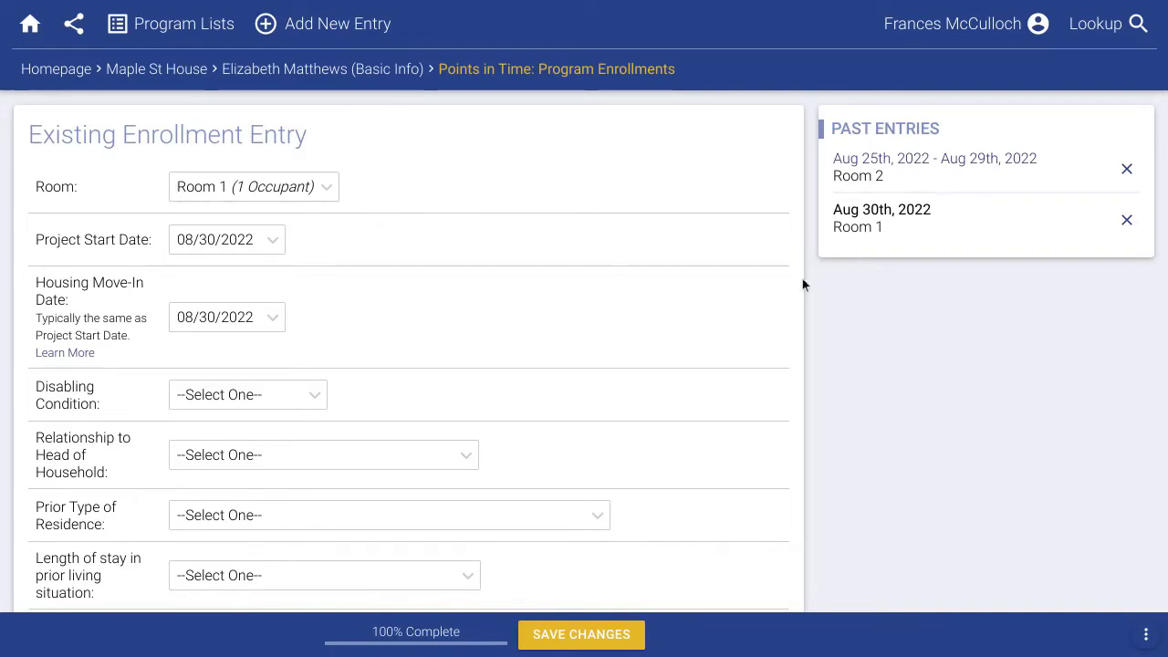
pyautogui.click(339, 71)
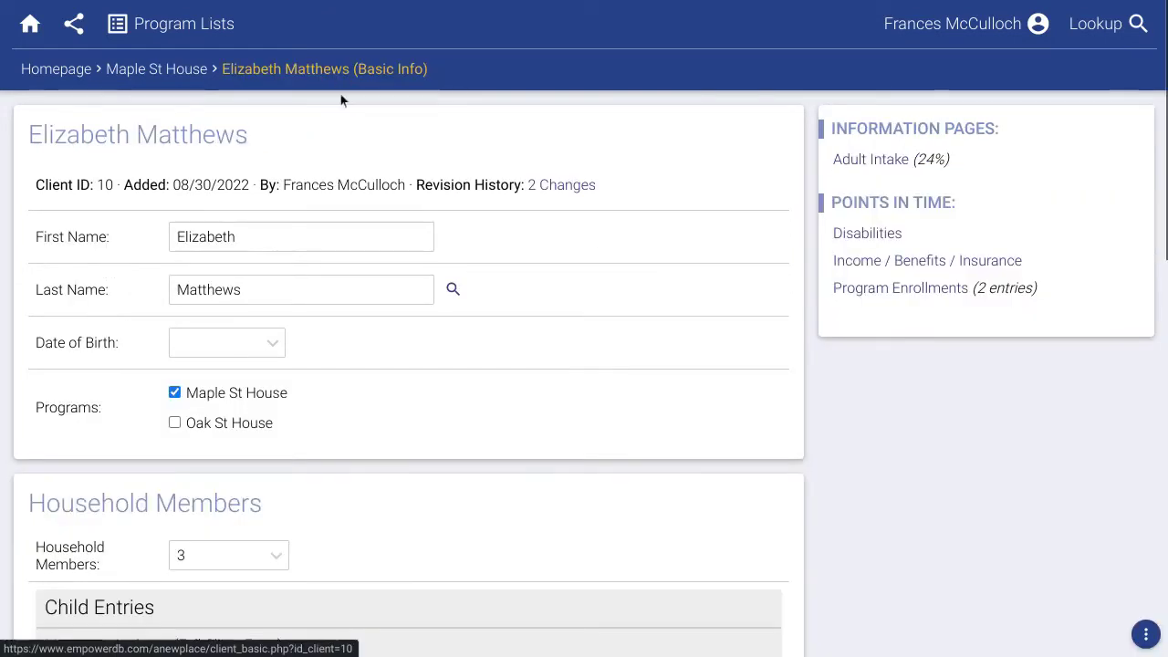
pyautogui.scroll(-5, 368, 345)
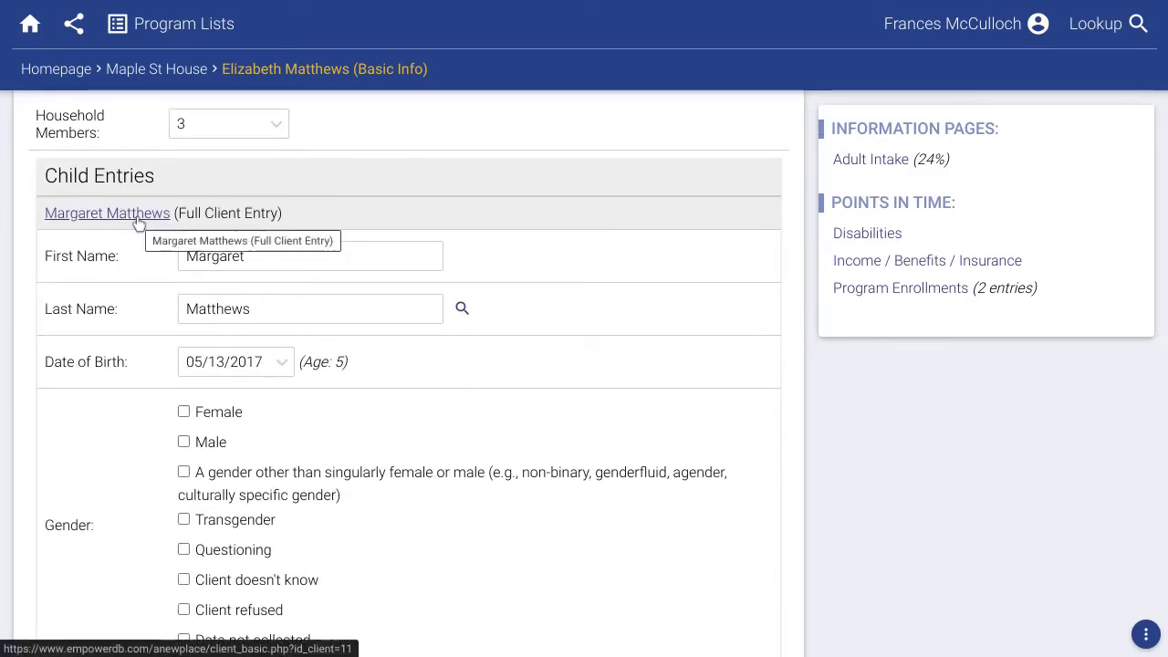
# Step: Look up the first child by name and view the child's Child Intake page
pyautogui.click(1091, 25)
pyautogui.write('mar')
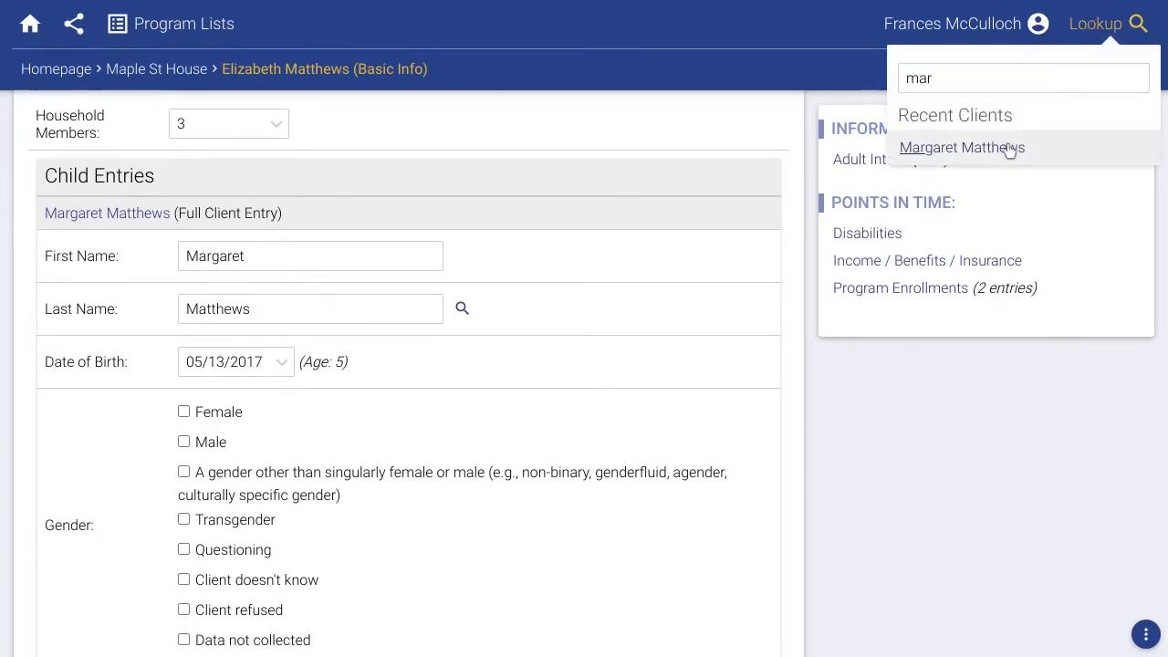
pyautogui.click(1009, 150)
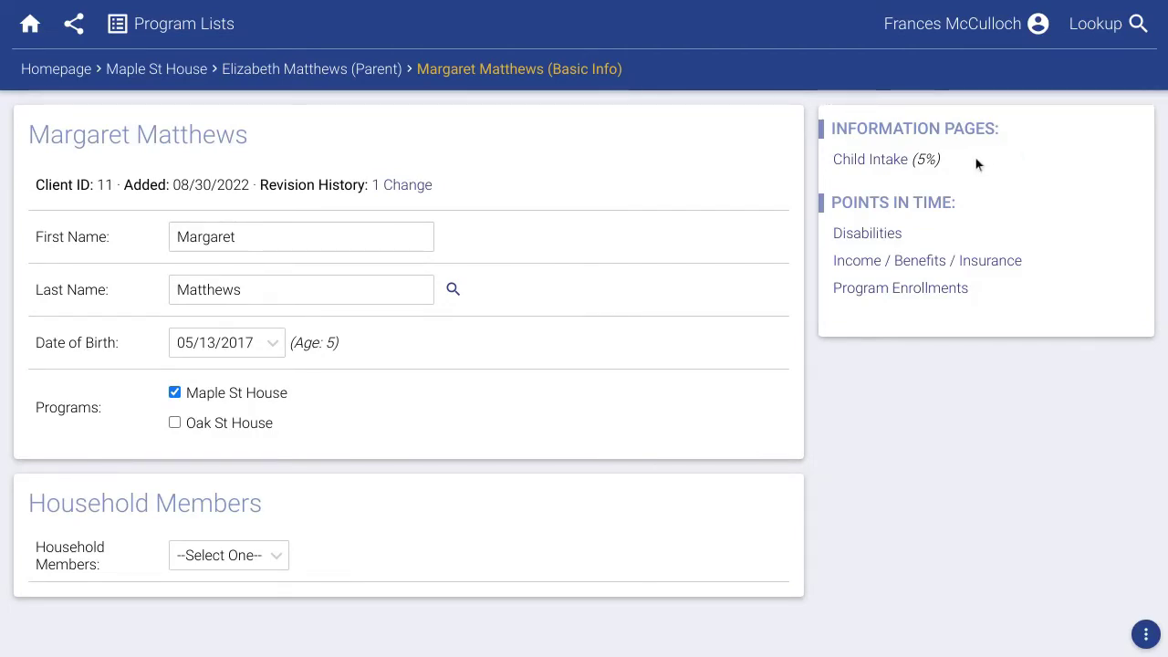
pyautogui.click(871, 160)
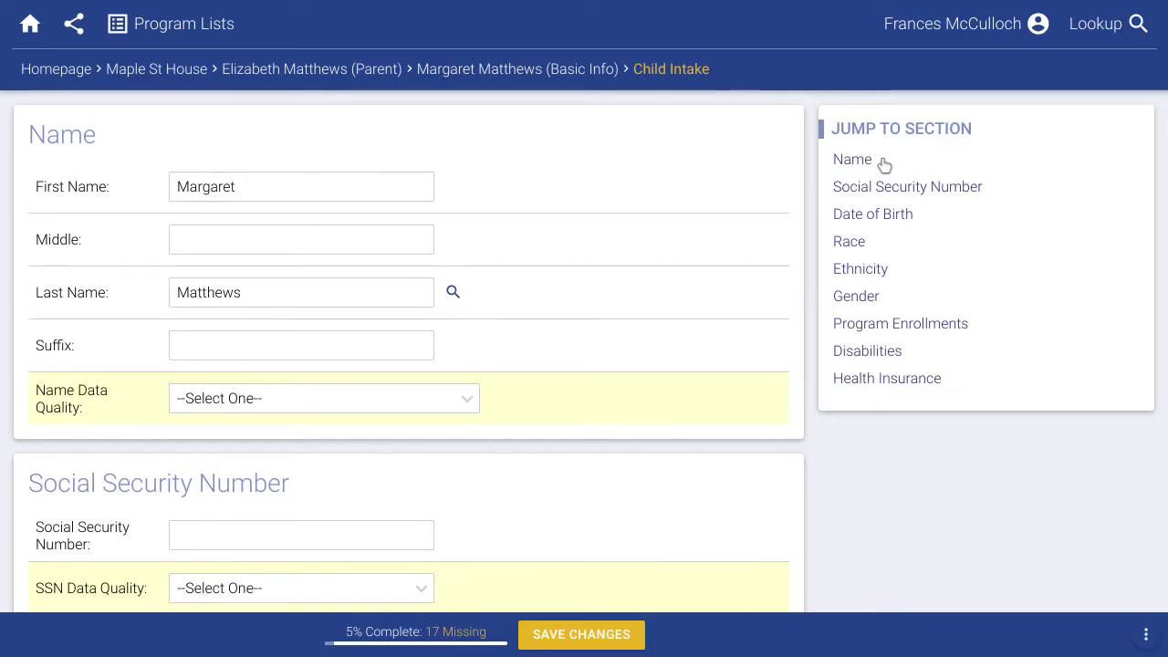
# Step: Open the first child's record from the Maple St House program list and go to Program Enrollments in the Child Intake
pyautogui.click(205, 25)
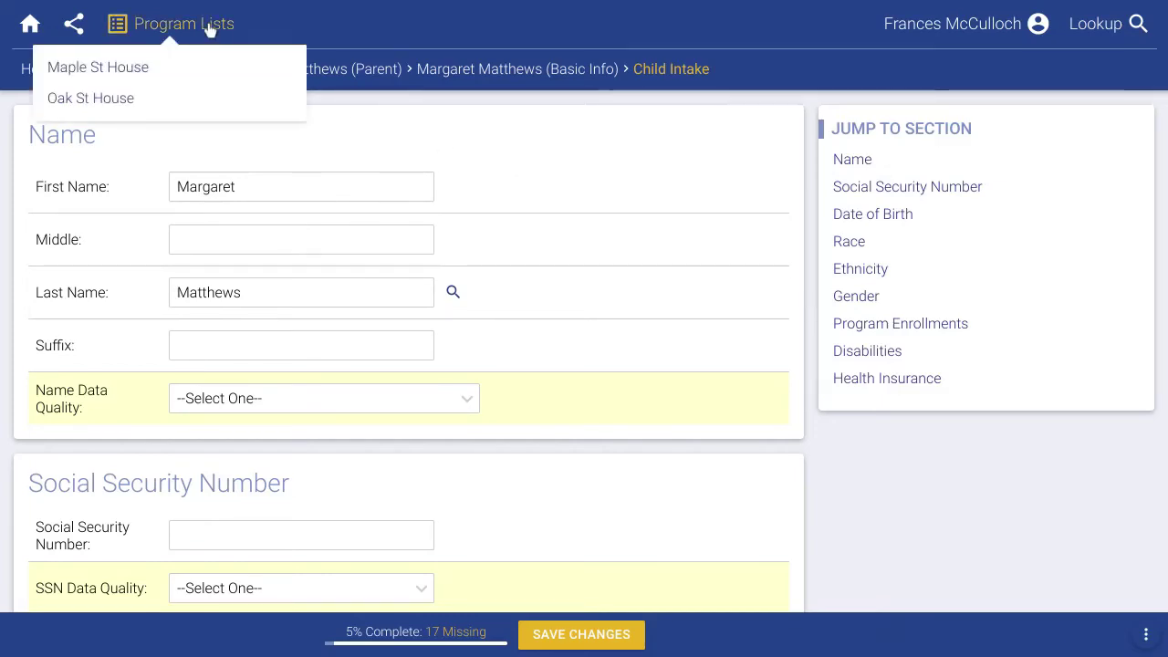
pyautogui.click(132, 73)
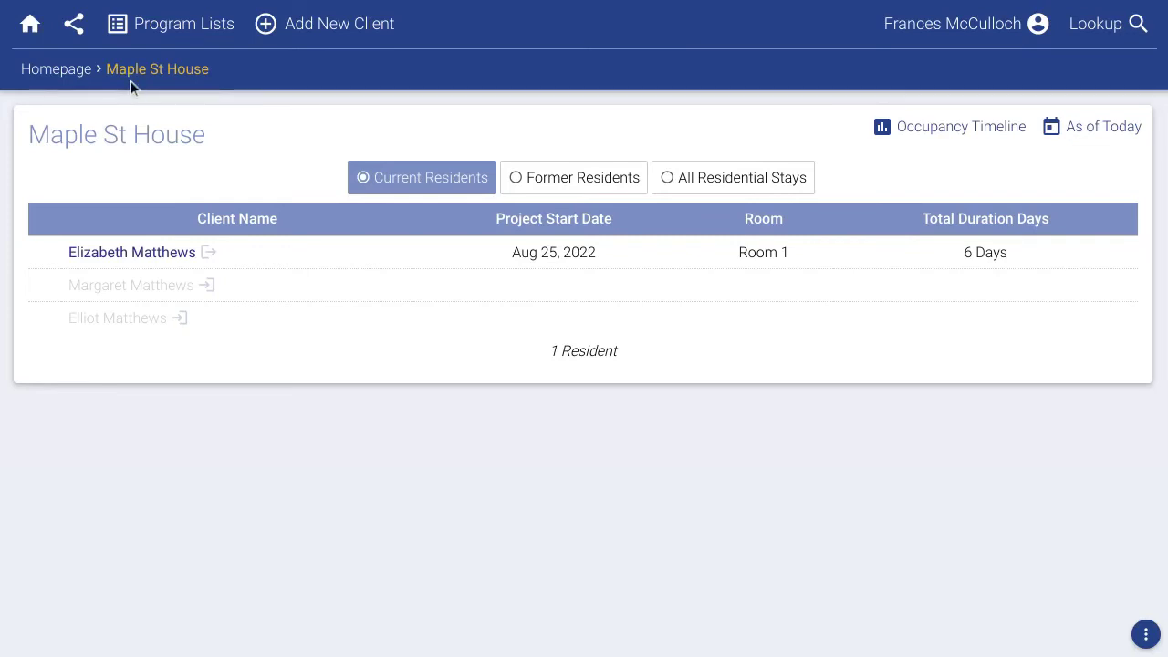
pyautogui.click(132, 290)
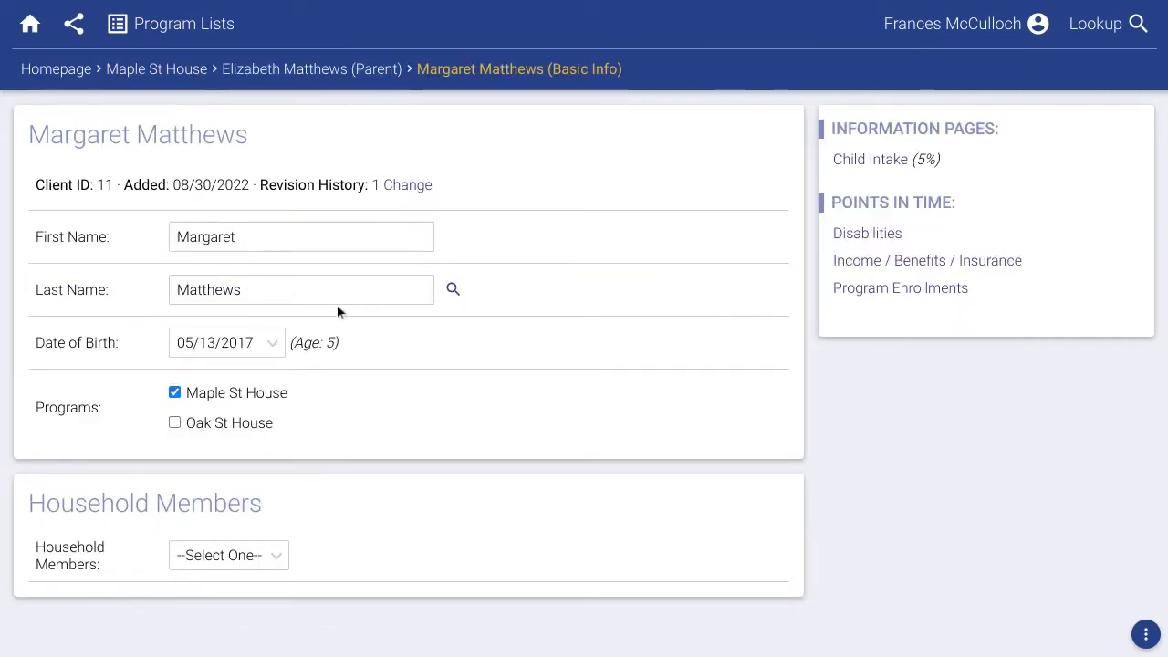
pyautogui.click(867, 165)
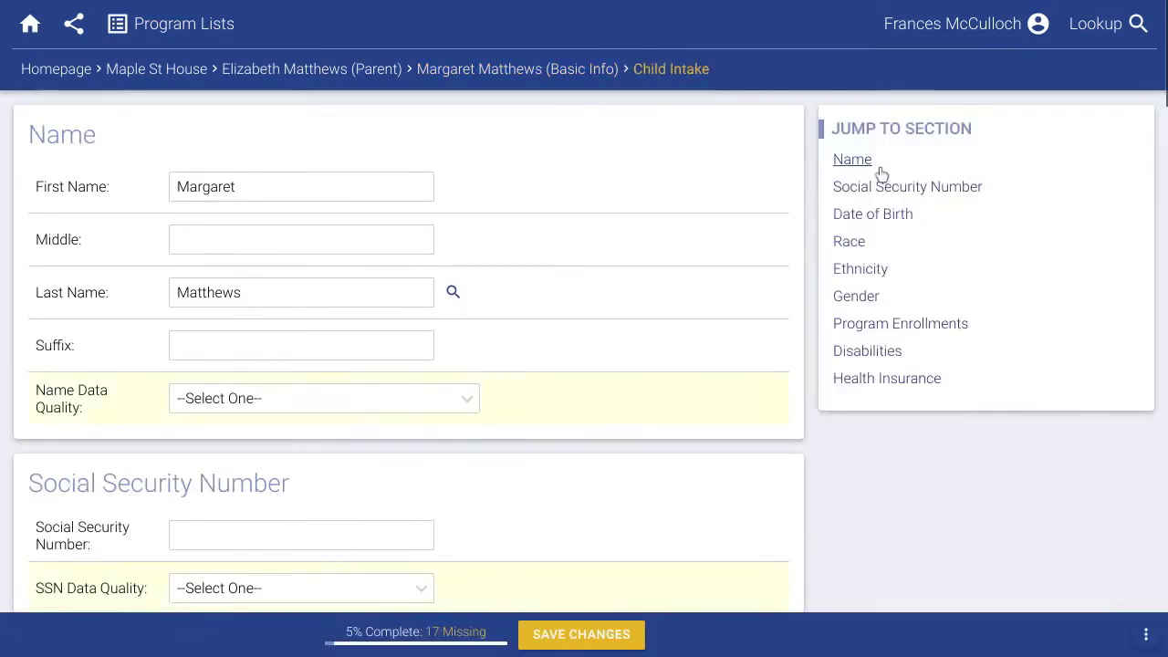
pyautogui.click(940, 327)
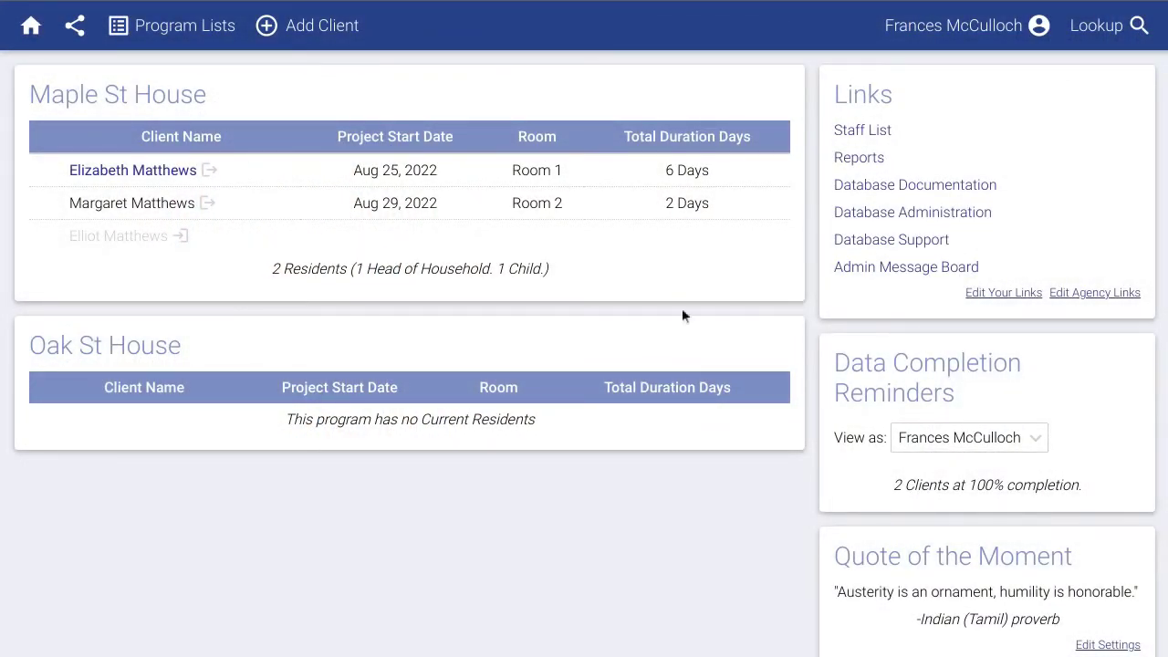
# Step: Start a HUD CoC/ESG/PIT Report with grant type CoC APR for the Maple St House contract
pyautogui.click(867, 162)
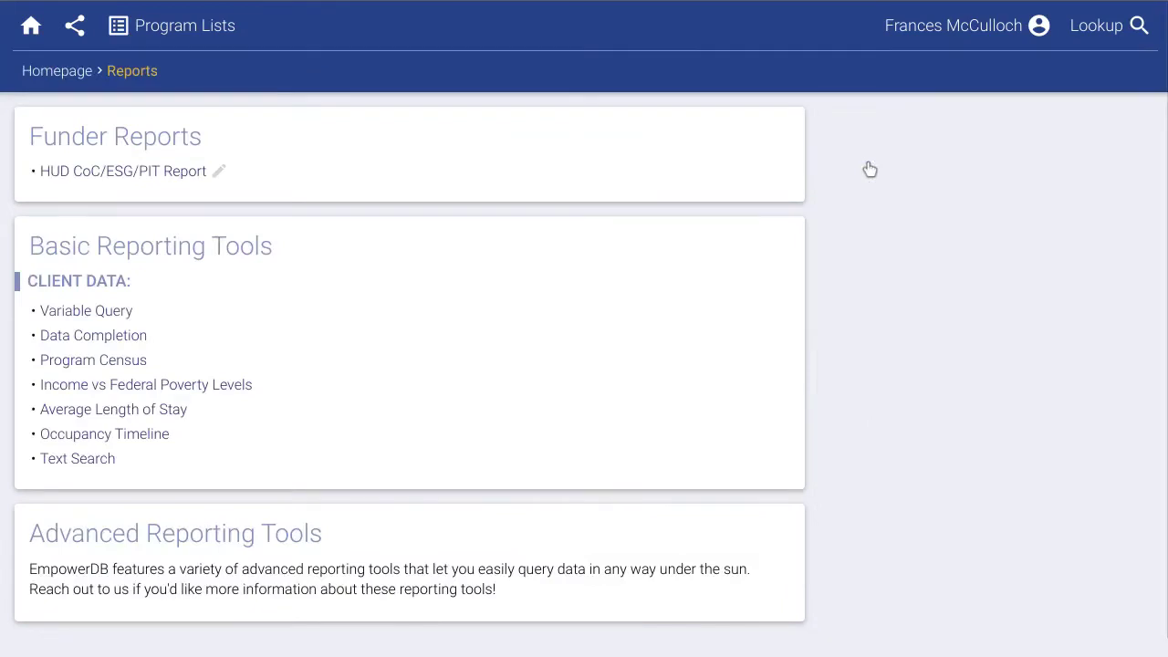
pyautogui.click(170, 174)
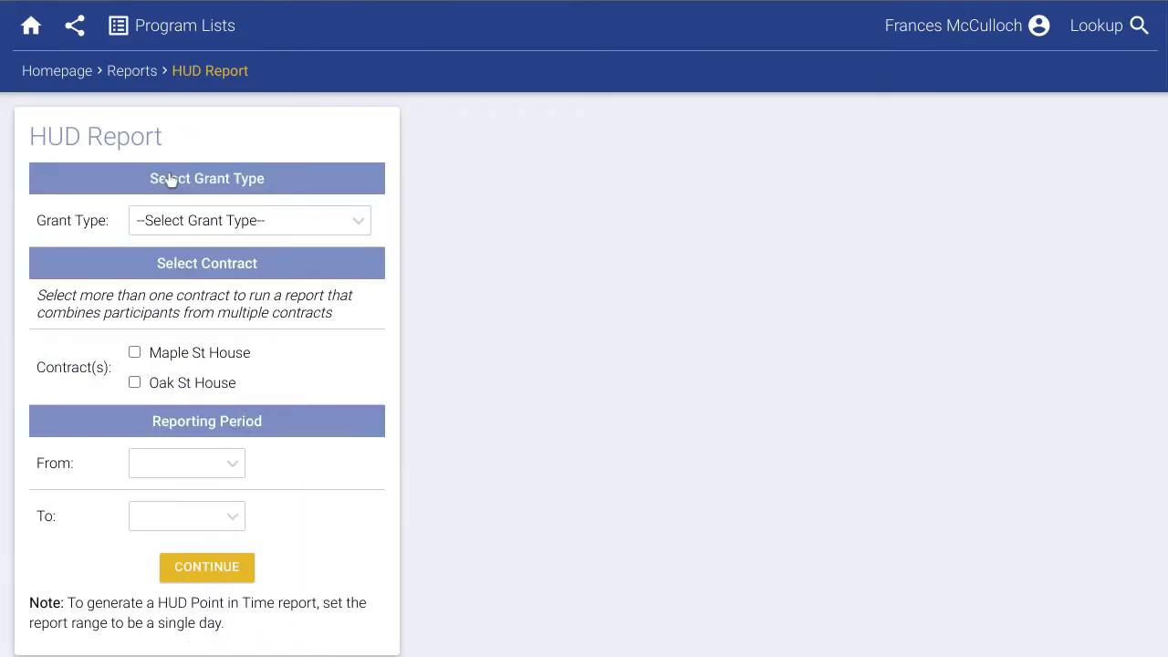
pyautogui.click(190, 221)
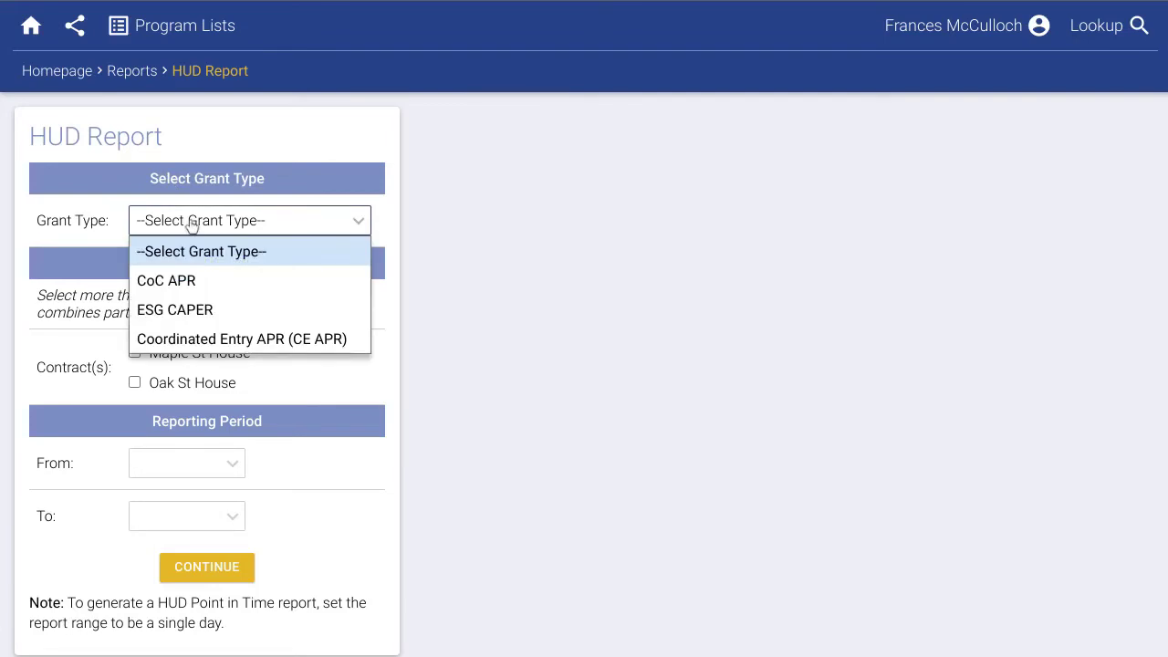
pyautogui.click(192, 280)
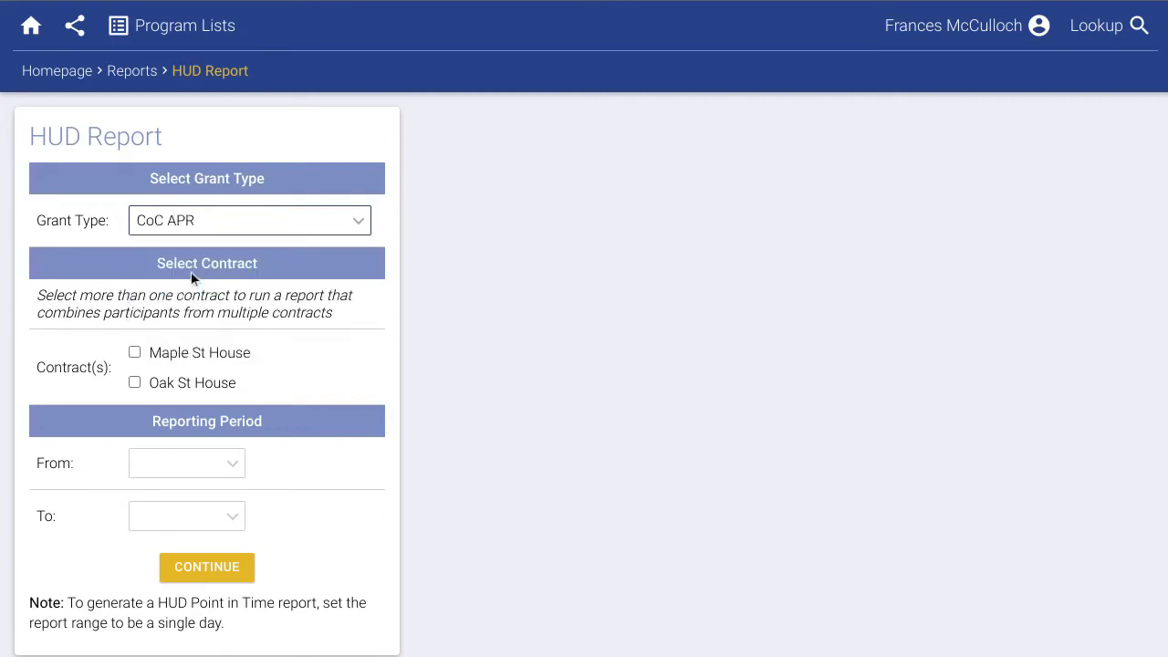
pyautogui.click(190, 355)
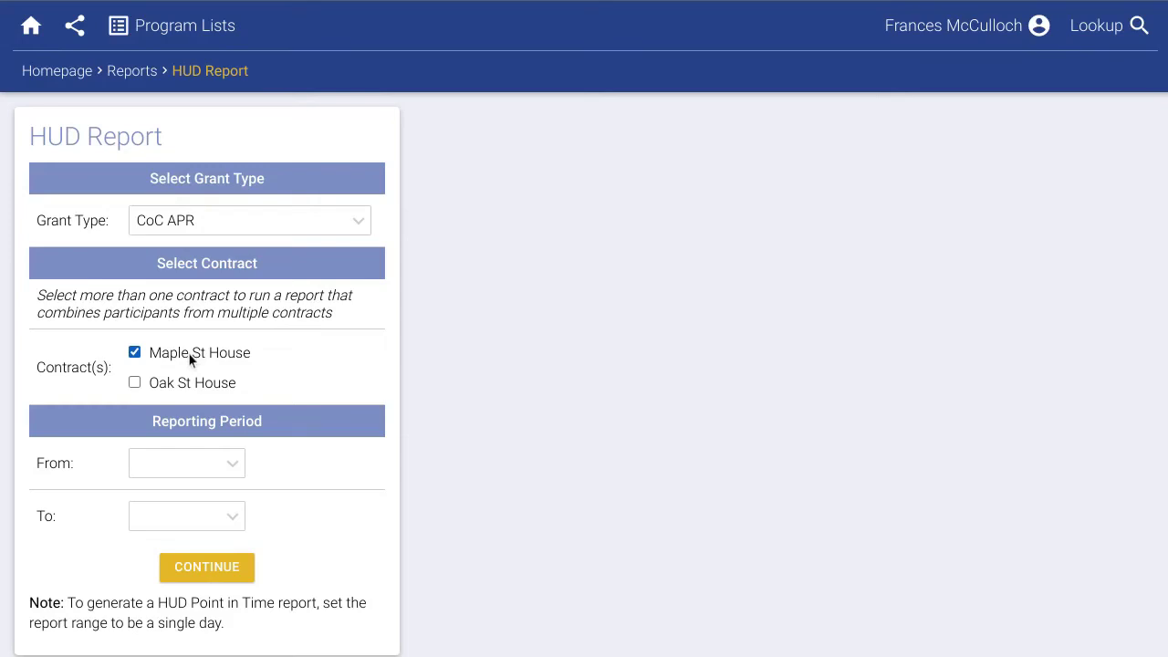
# Step: Set the reporting period from 1/1/2022 to 12/31/2022 and generate the report
pyautogui.click(168, 467)
pyautogui.write('1/1/2')
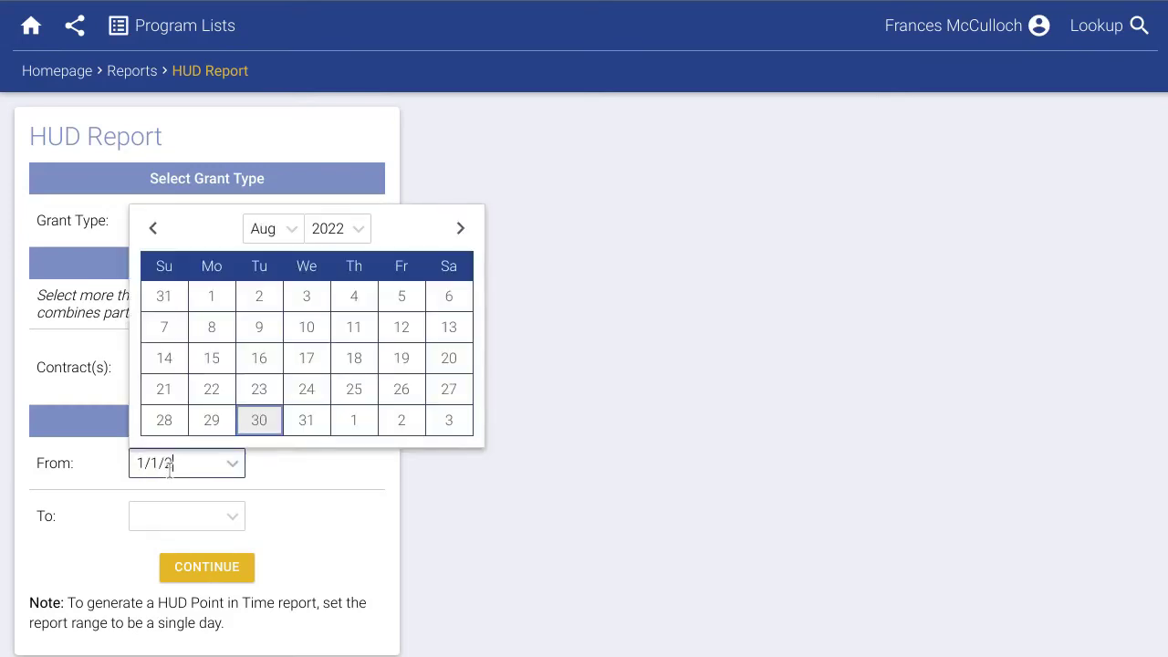
pyautogui.write('022')
pyautogui.press('Tab')
pyautogui.write('12/31/202')
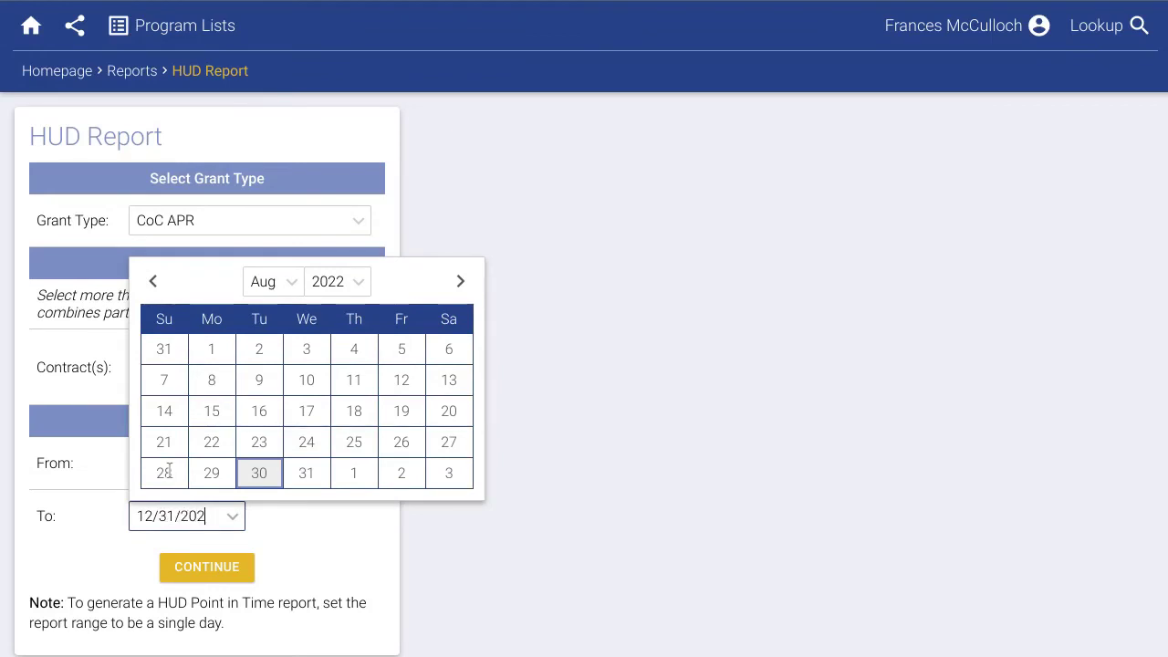
pyautogui.write('2')
pyautogui.click(207, 566)
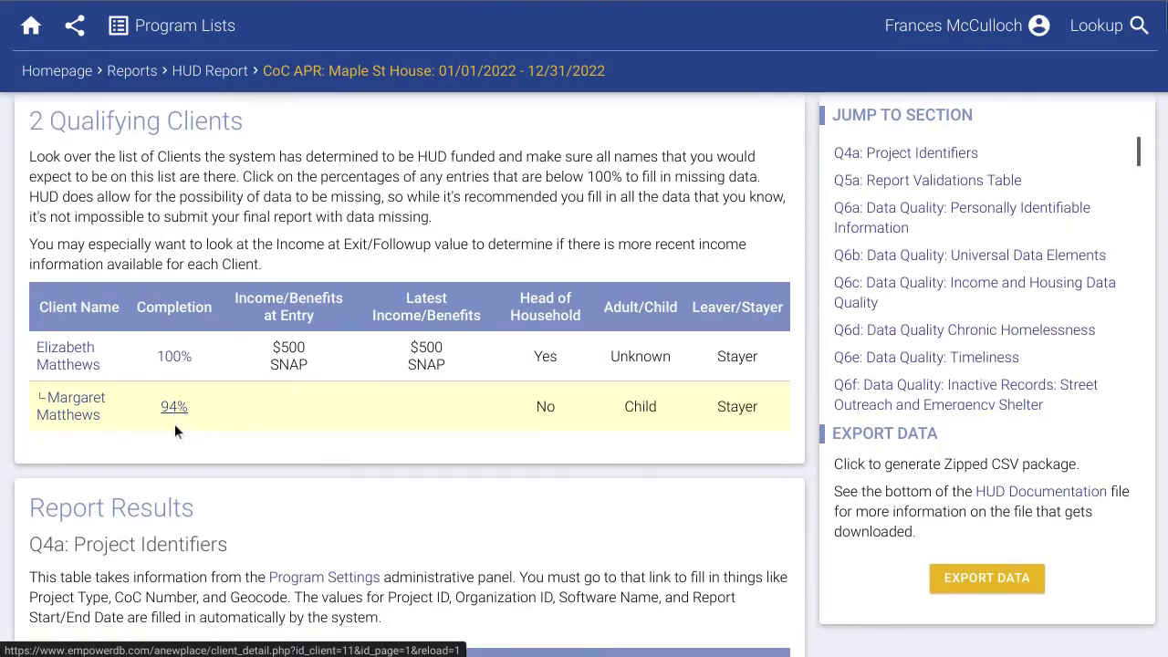
# Step: Examine the CoC APR results from Q4a Project Identifiers through the Q6a data quality table, checking which client is behind the missing Gender data
pyautogui.scroll(-3, 168, 424)
pyautogui.scroll(-3, 167, 431)
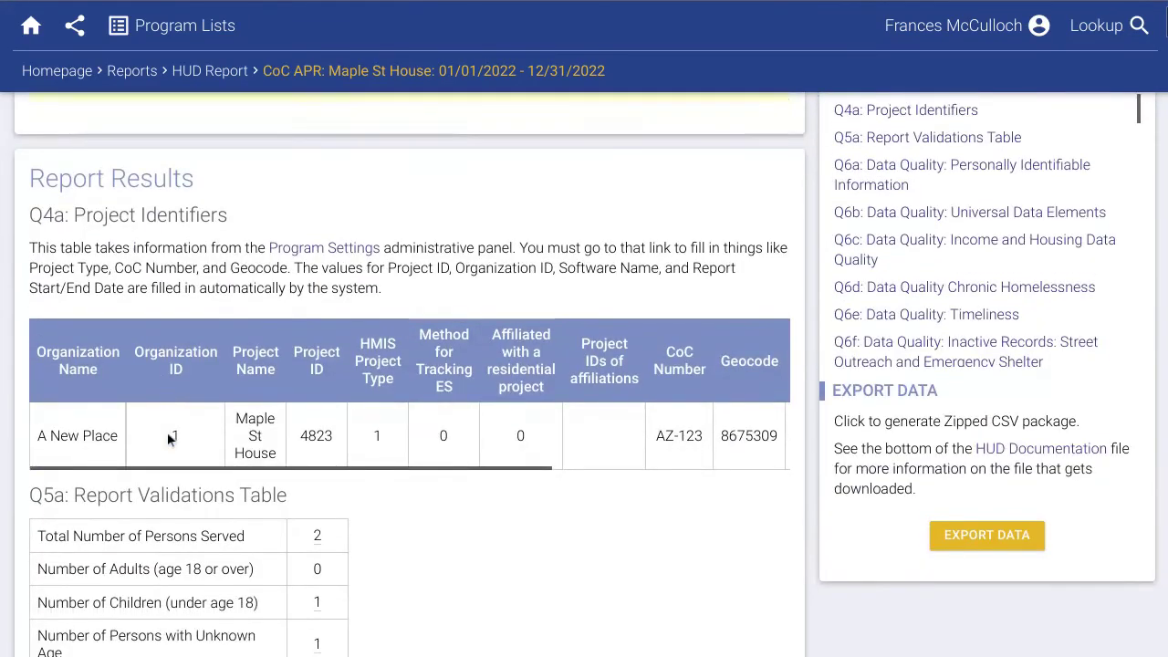
pyautogui.scroll(-2, 172, 444)
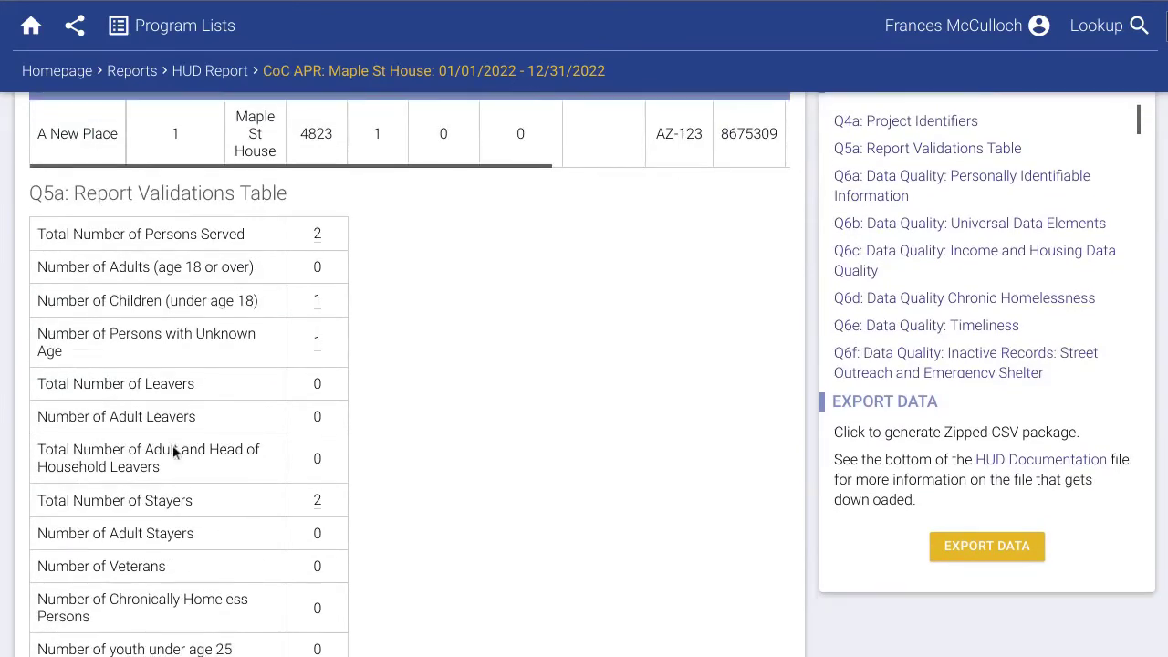
pyautogui.scroll(-4, 168, 446)
pyautogui.scroll(-3, 168, 464)
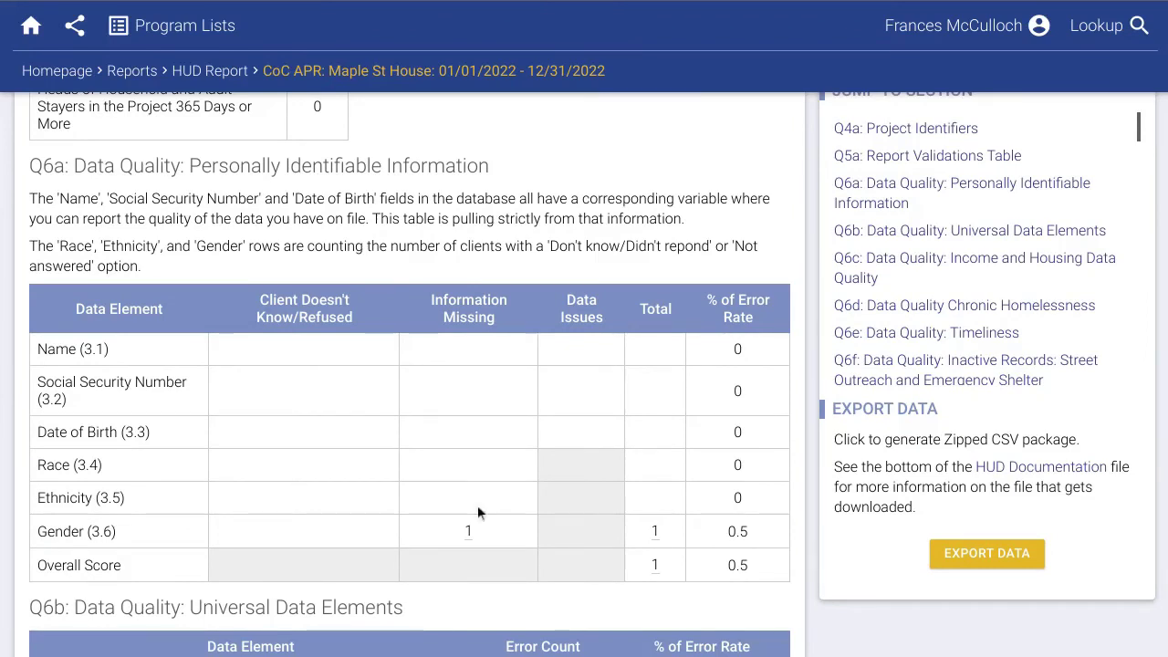
pyautogui.moveTo(655, 532)
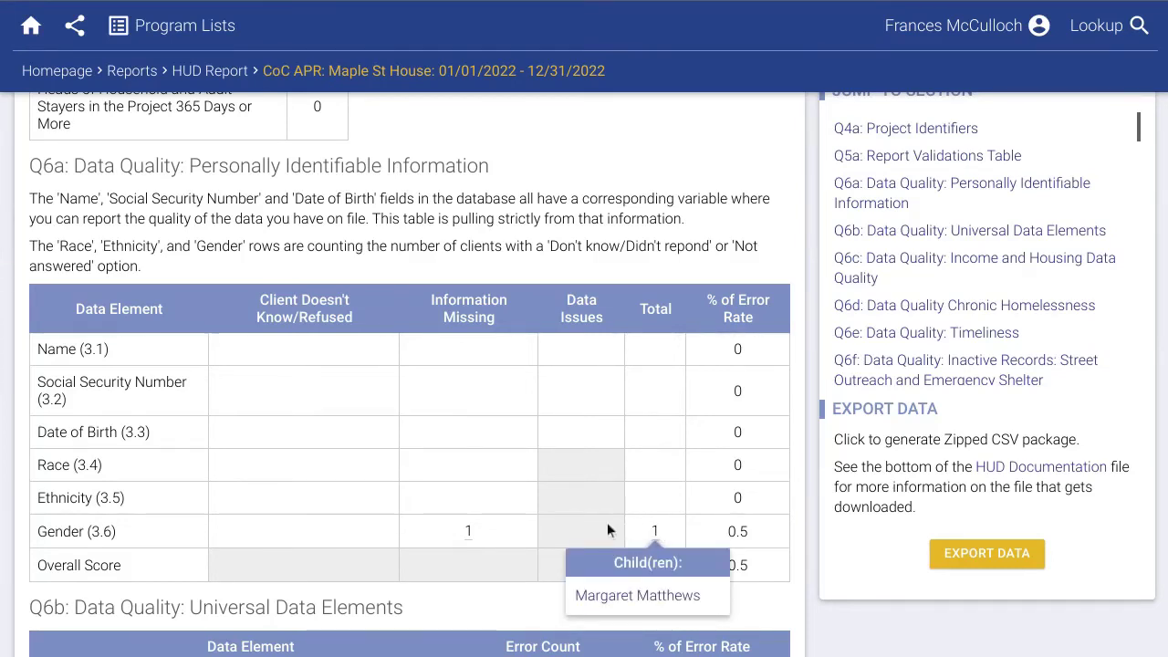
pyautogui.moveTo(465, 536)
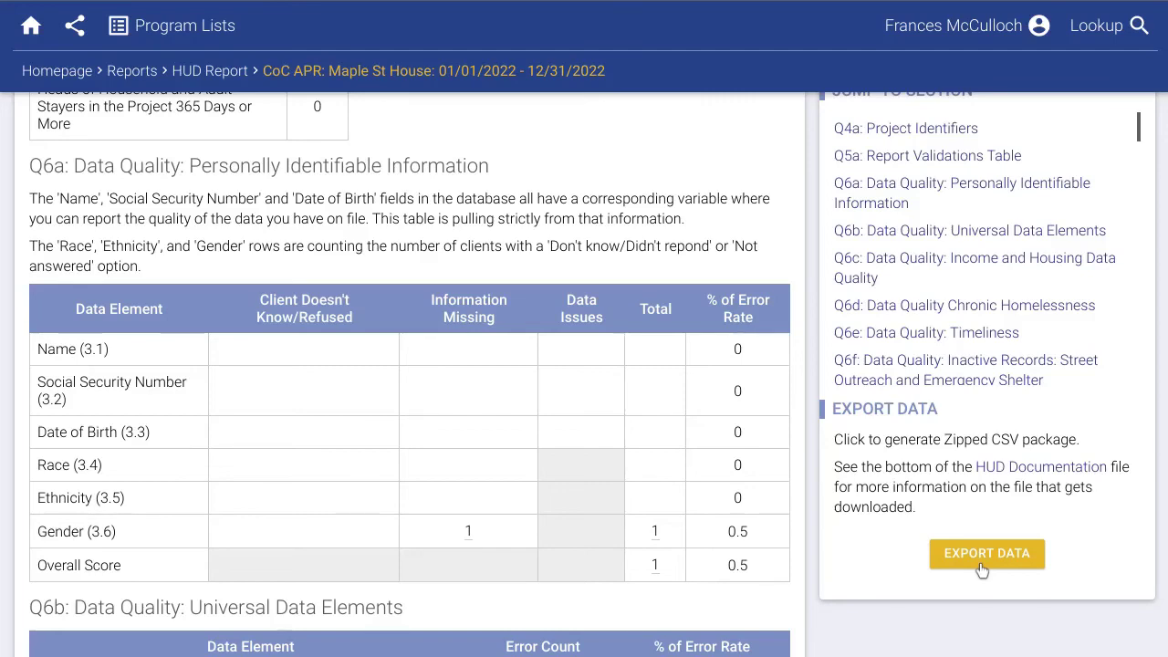
pyautogui.scroll(15, 716, 524)
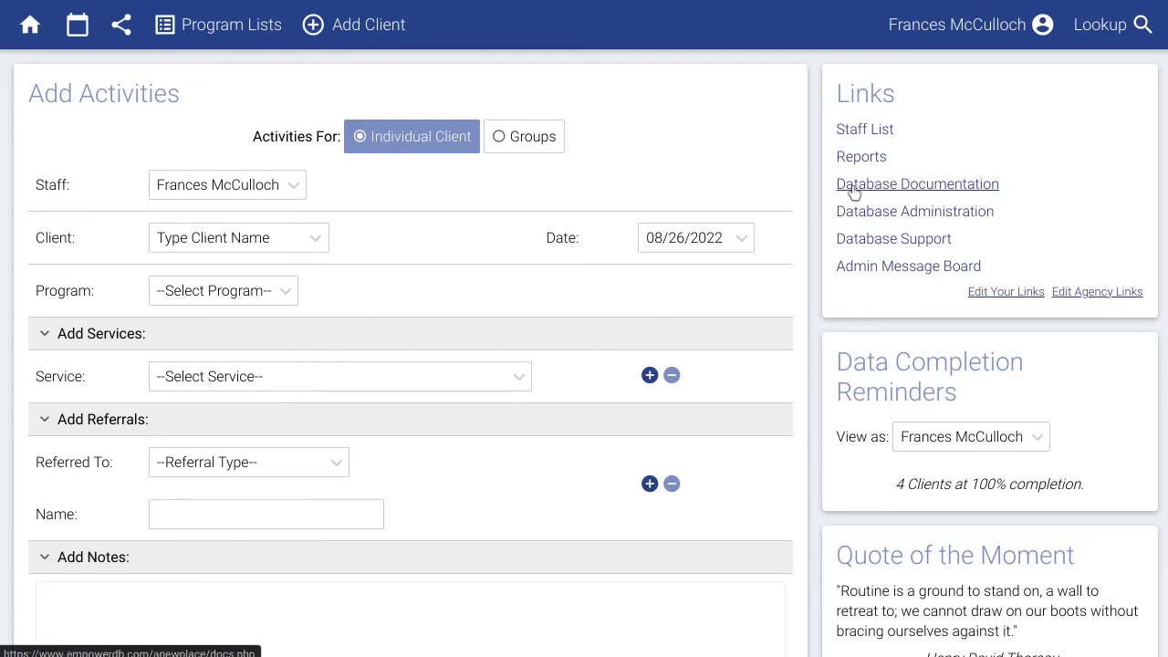
# Step: Open the Database Documentation and browse the articles in the EmpowerDB General Use folder
pyautogui.click(852, 187)
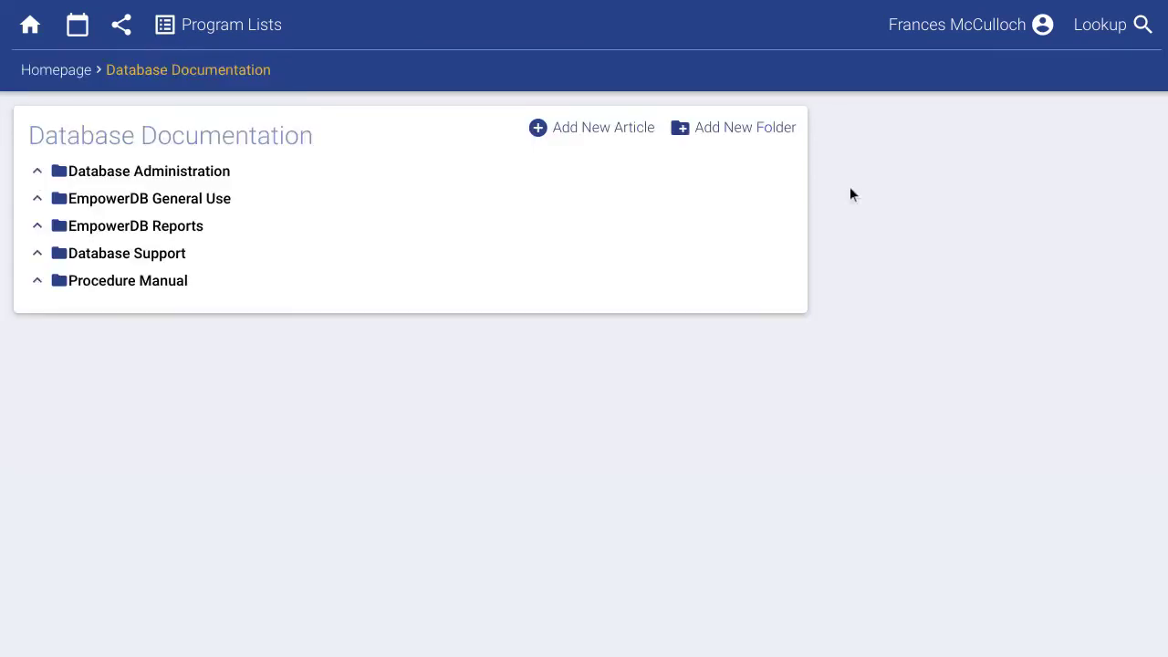
pyautogui.click(198, 203)
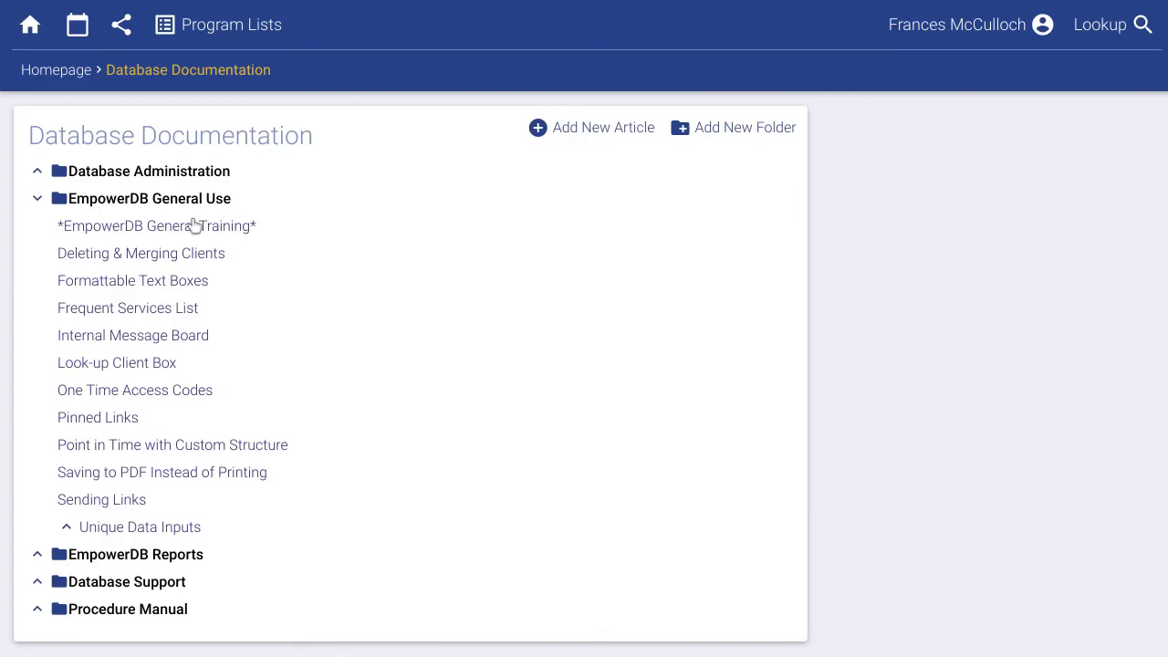
pyautogui.click(177, 261)
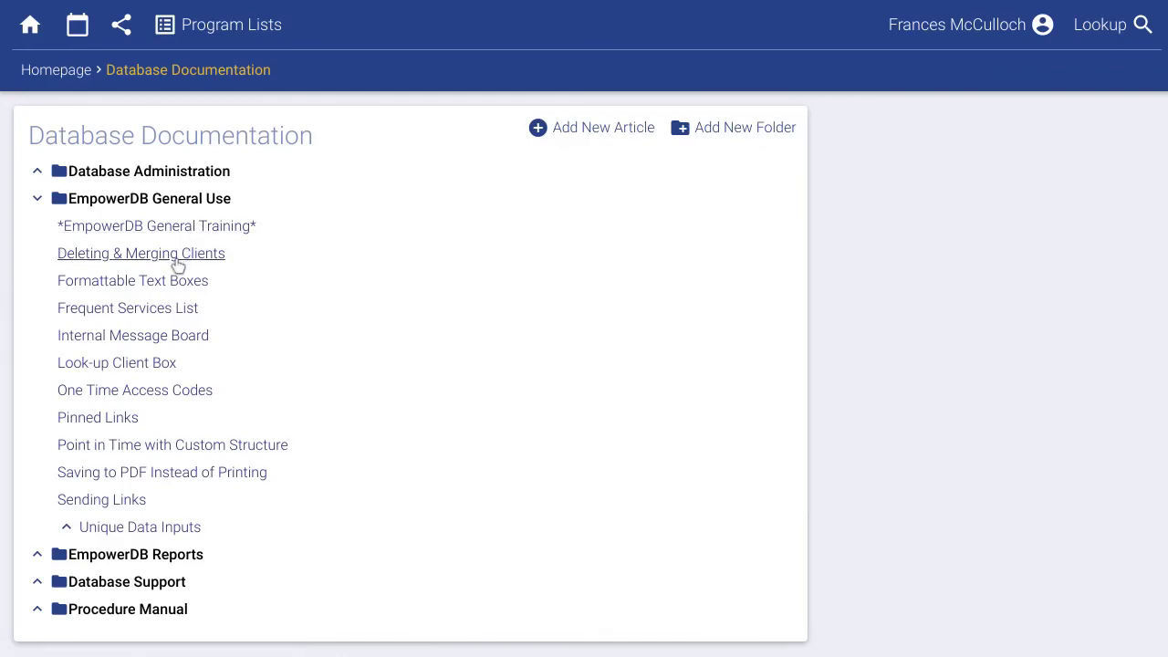